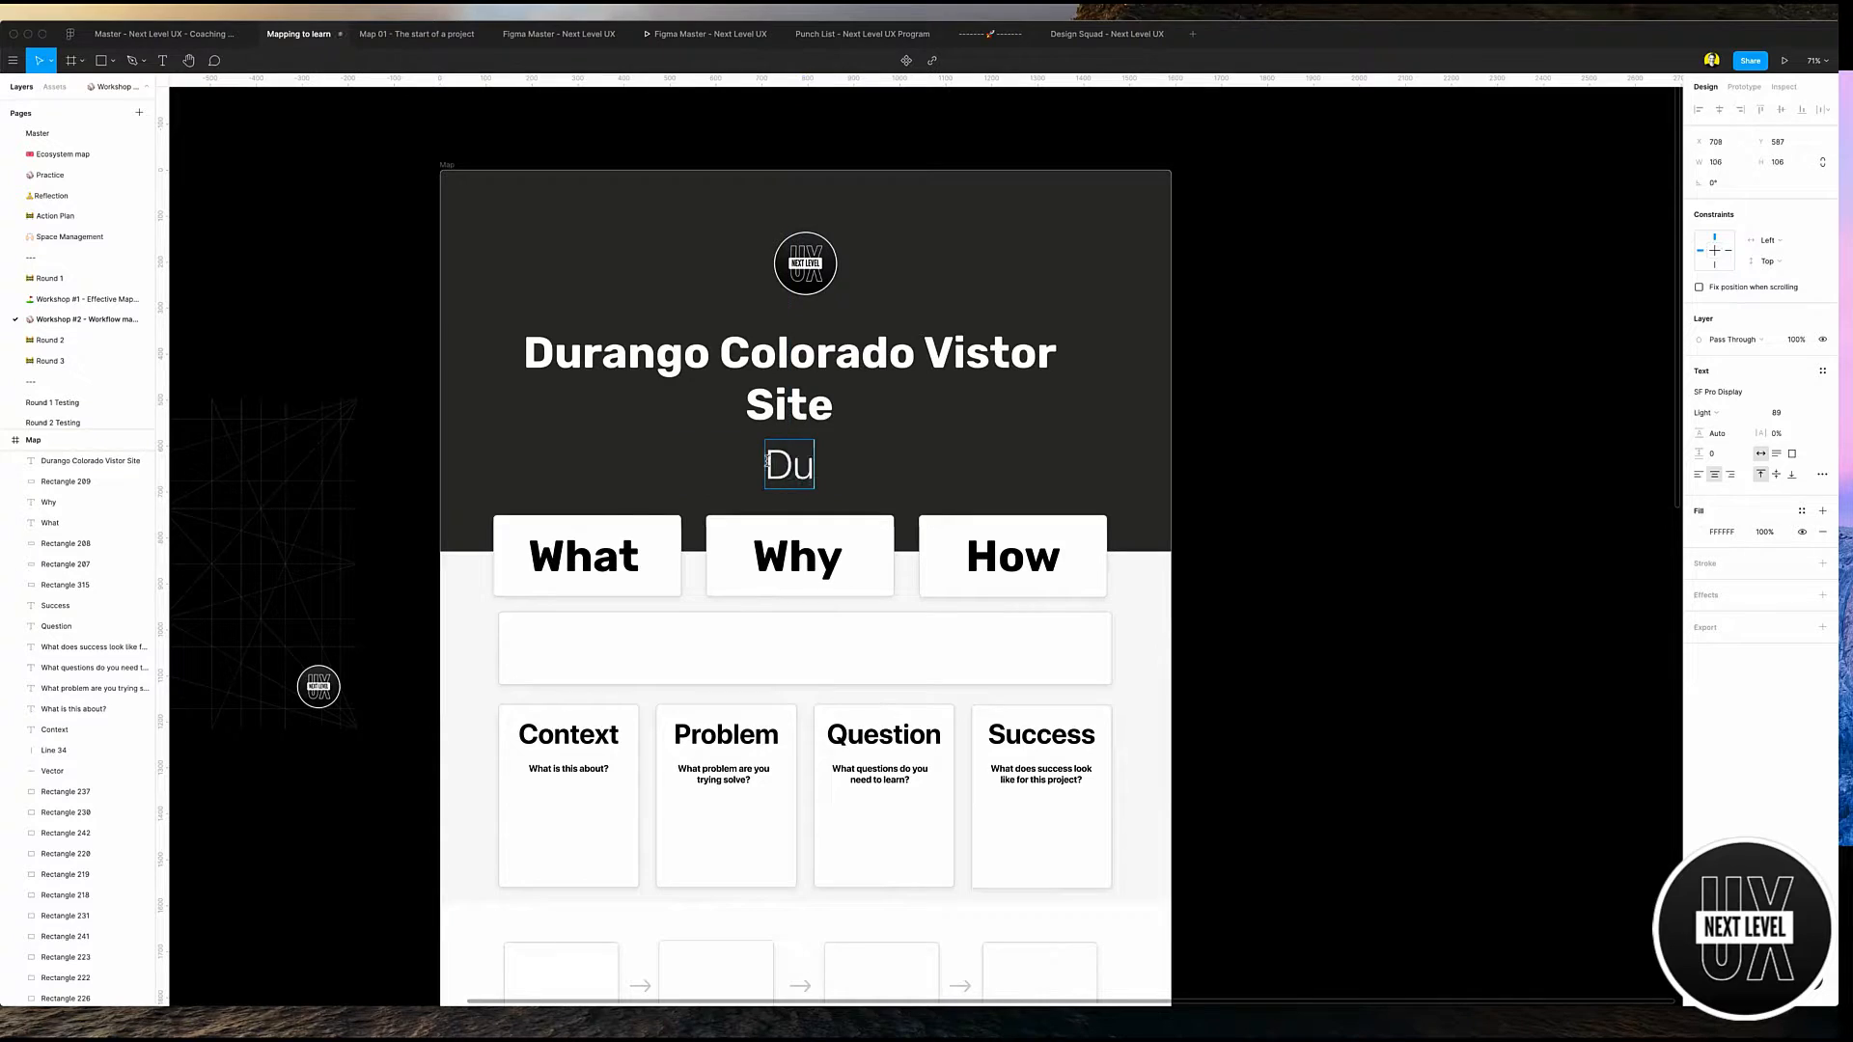
- Finish the light subtitle under the main title so it reads "Durango.org"
key(BackSpace)
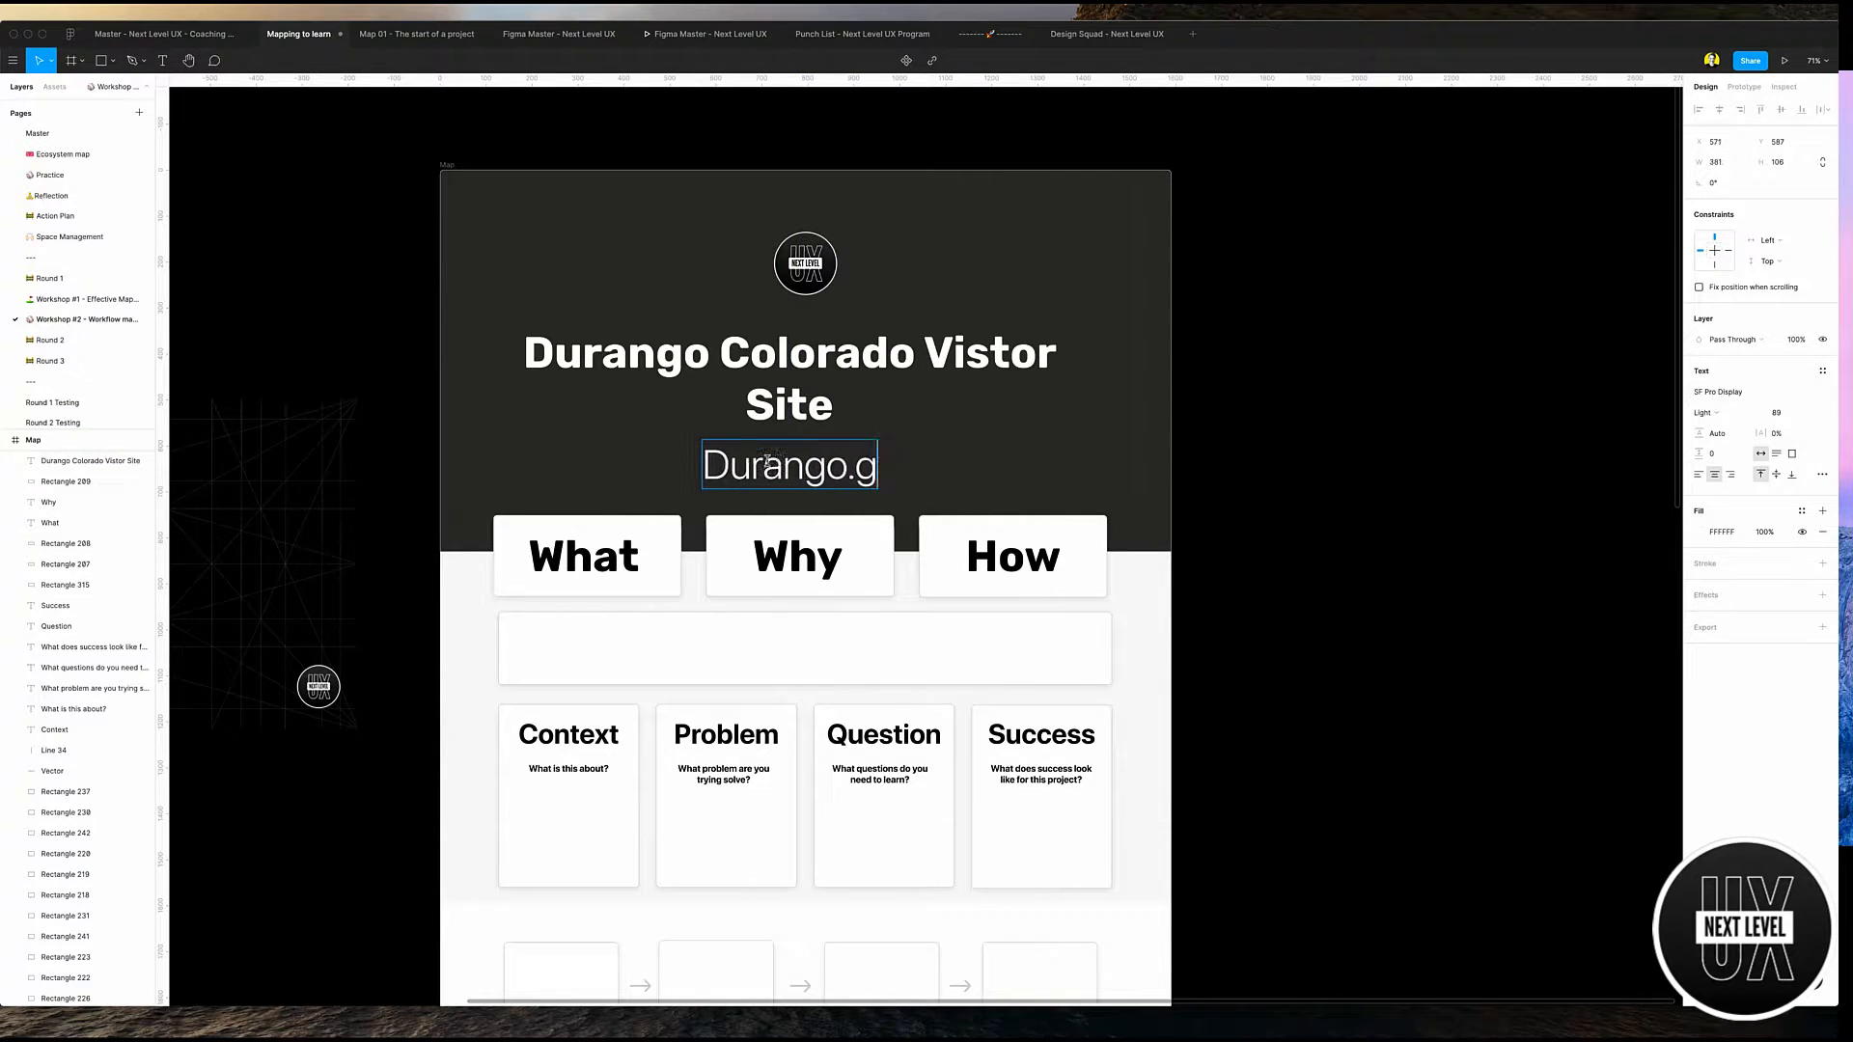
key(BackSpace)
text(org)
key(Escape)
- Replace the "What" label in the first card with "Tourism website"
click(584, 570)
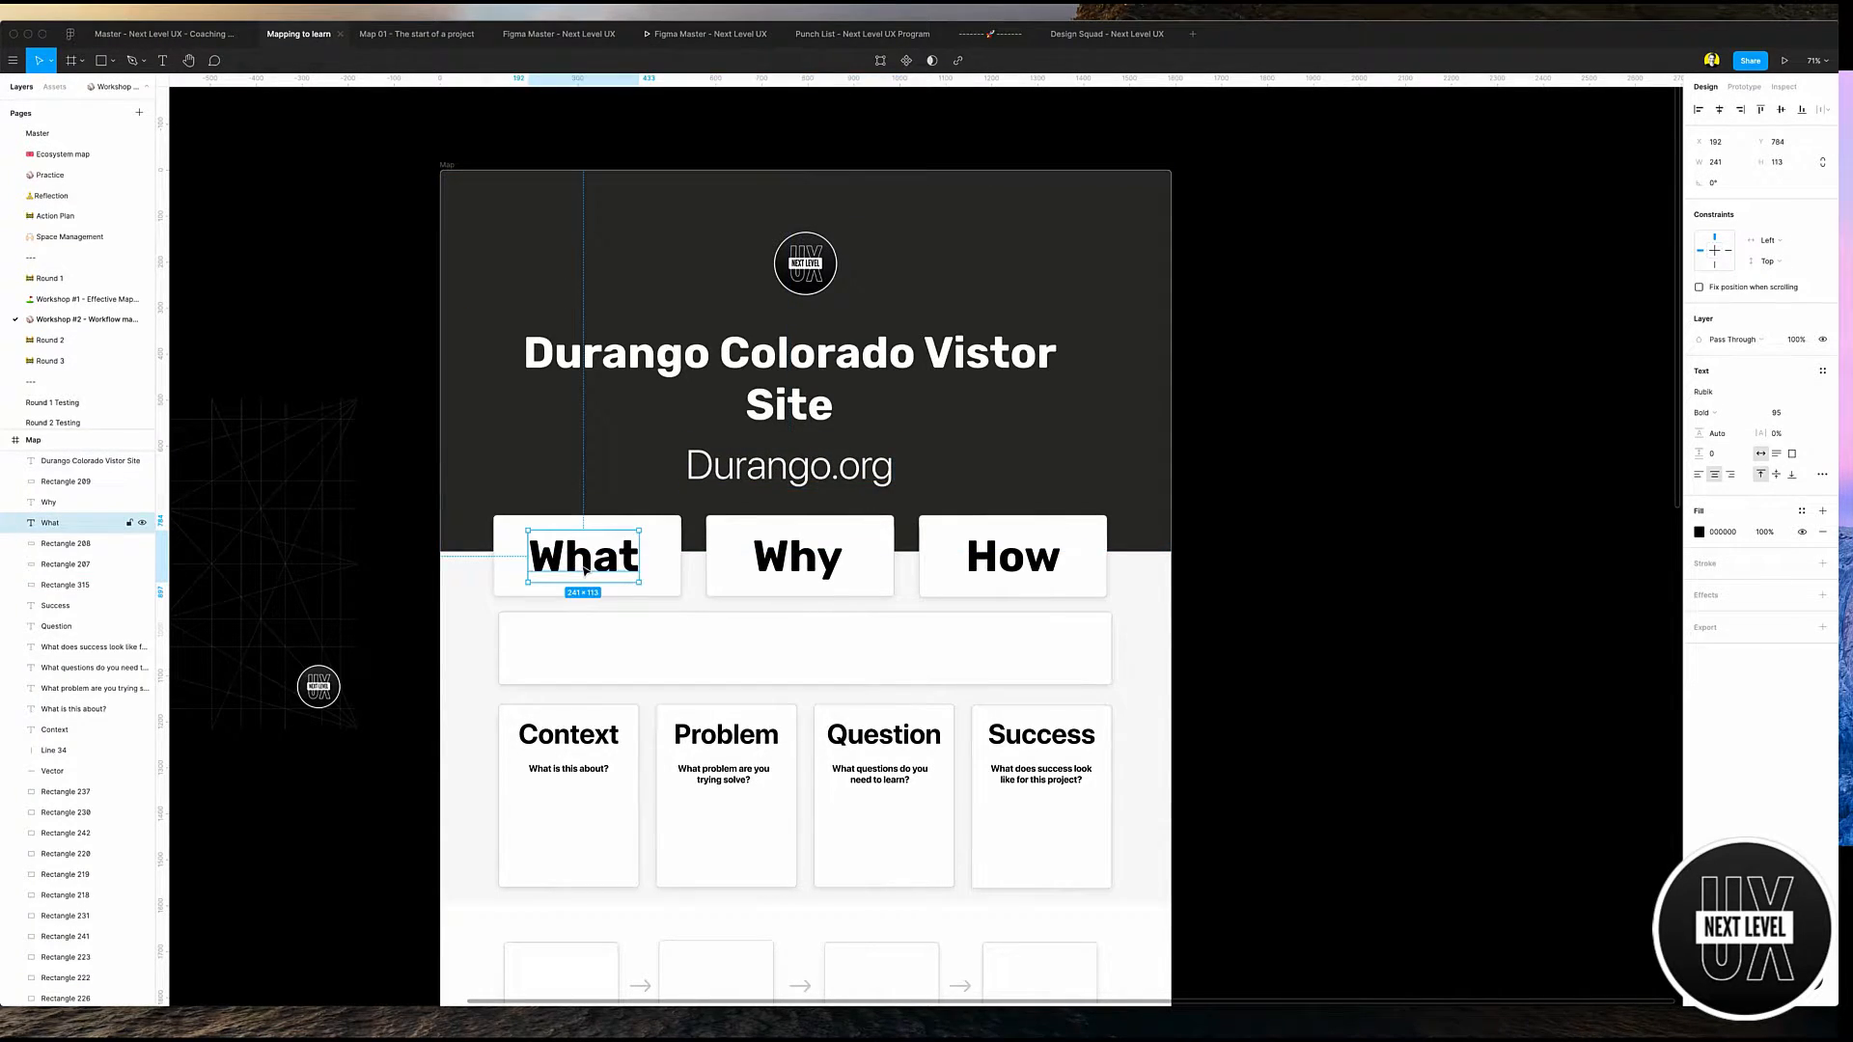
double_click(584, 571)
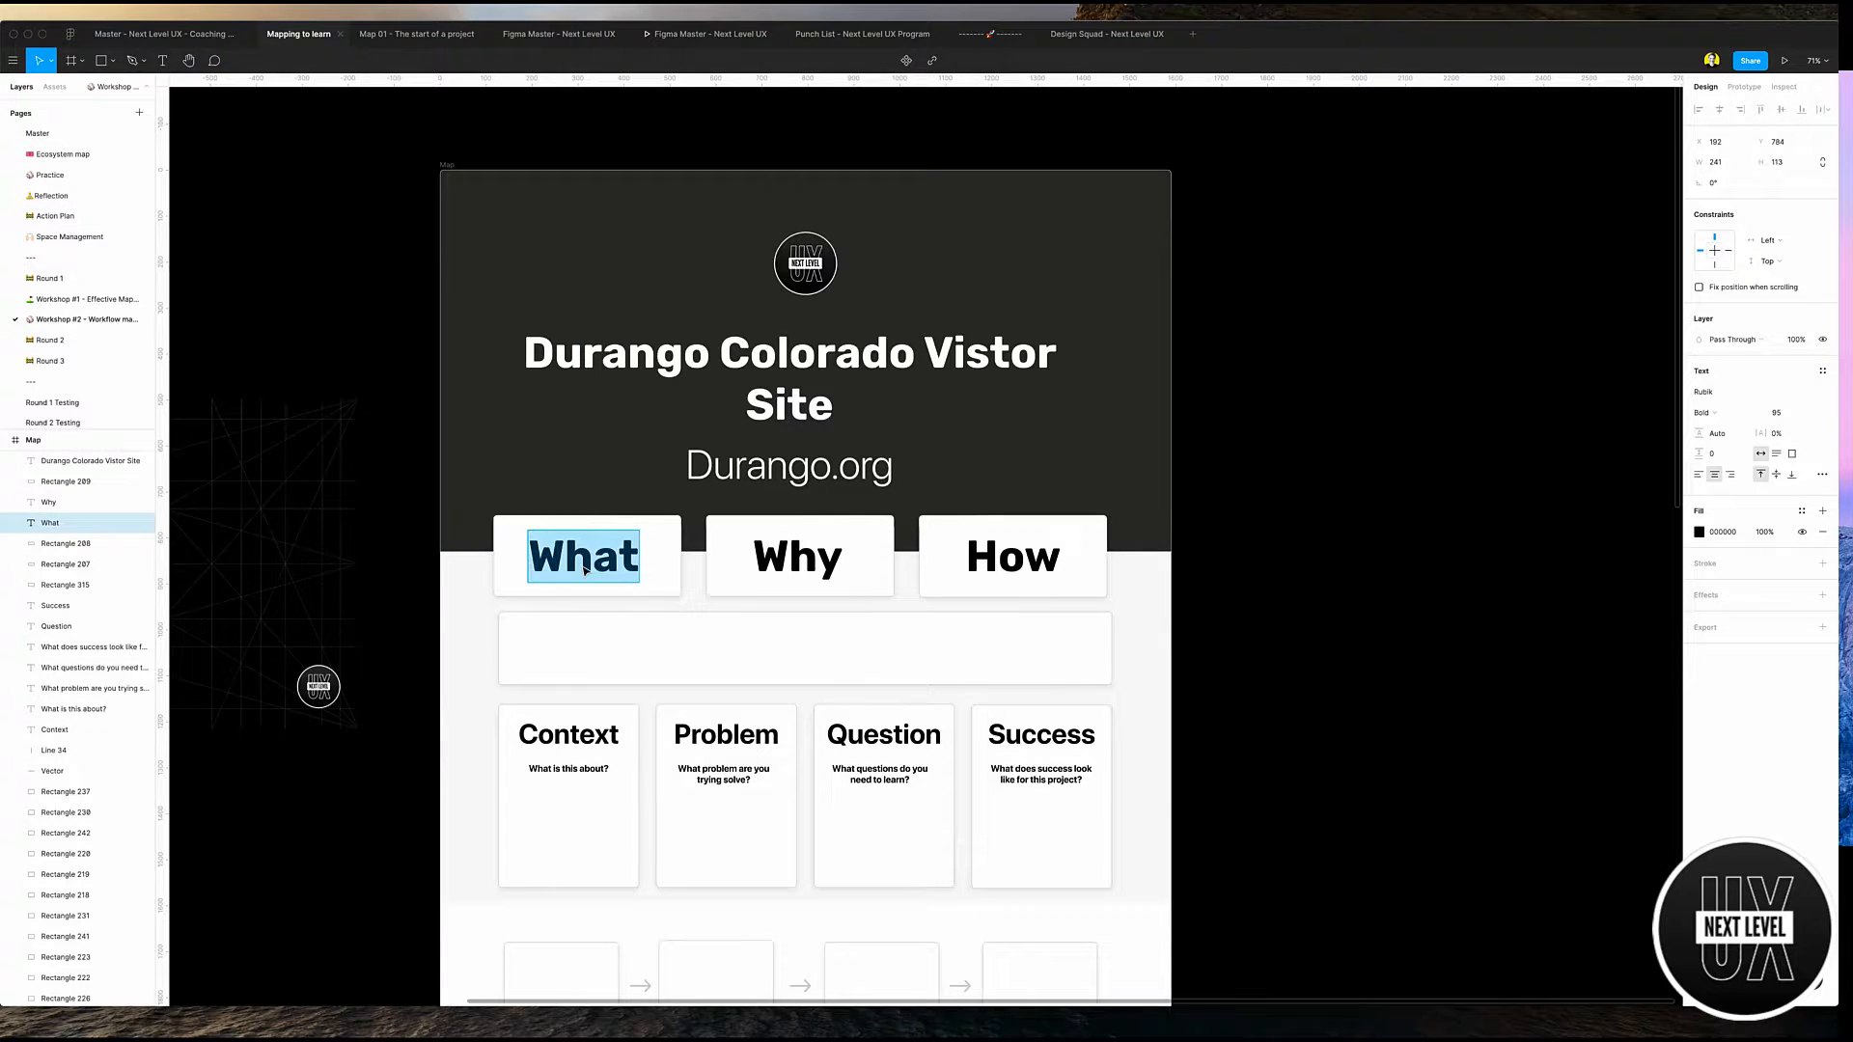
text(Tourism w)
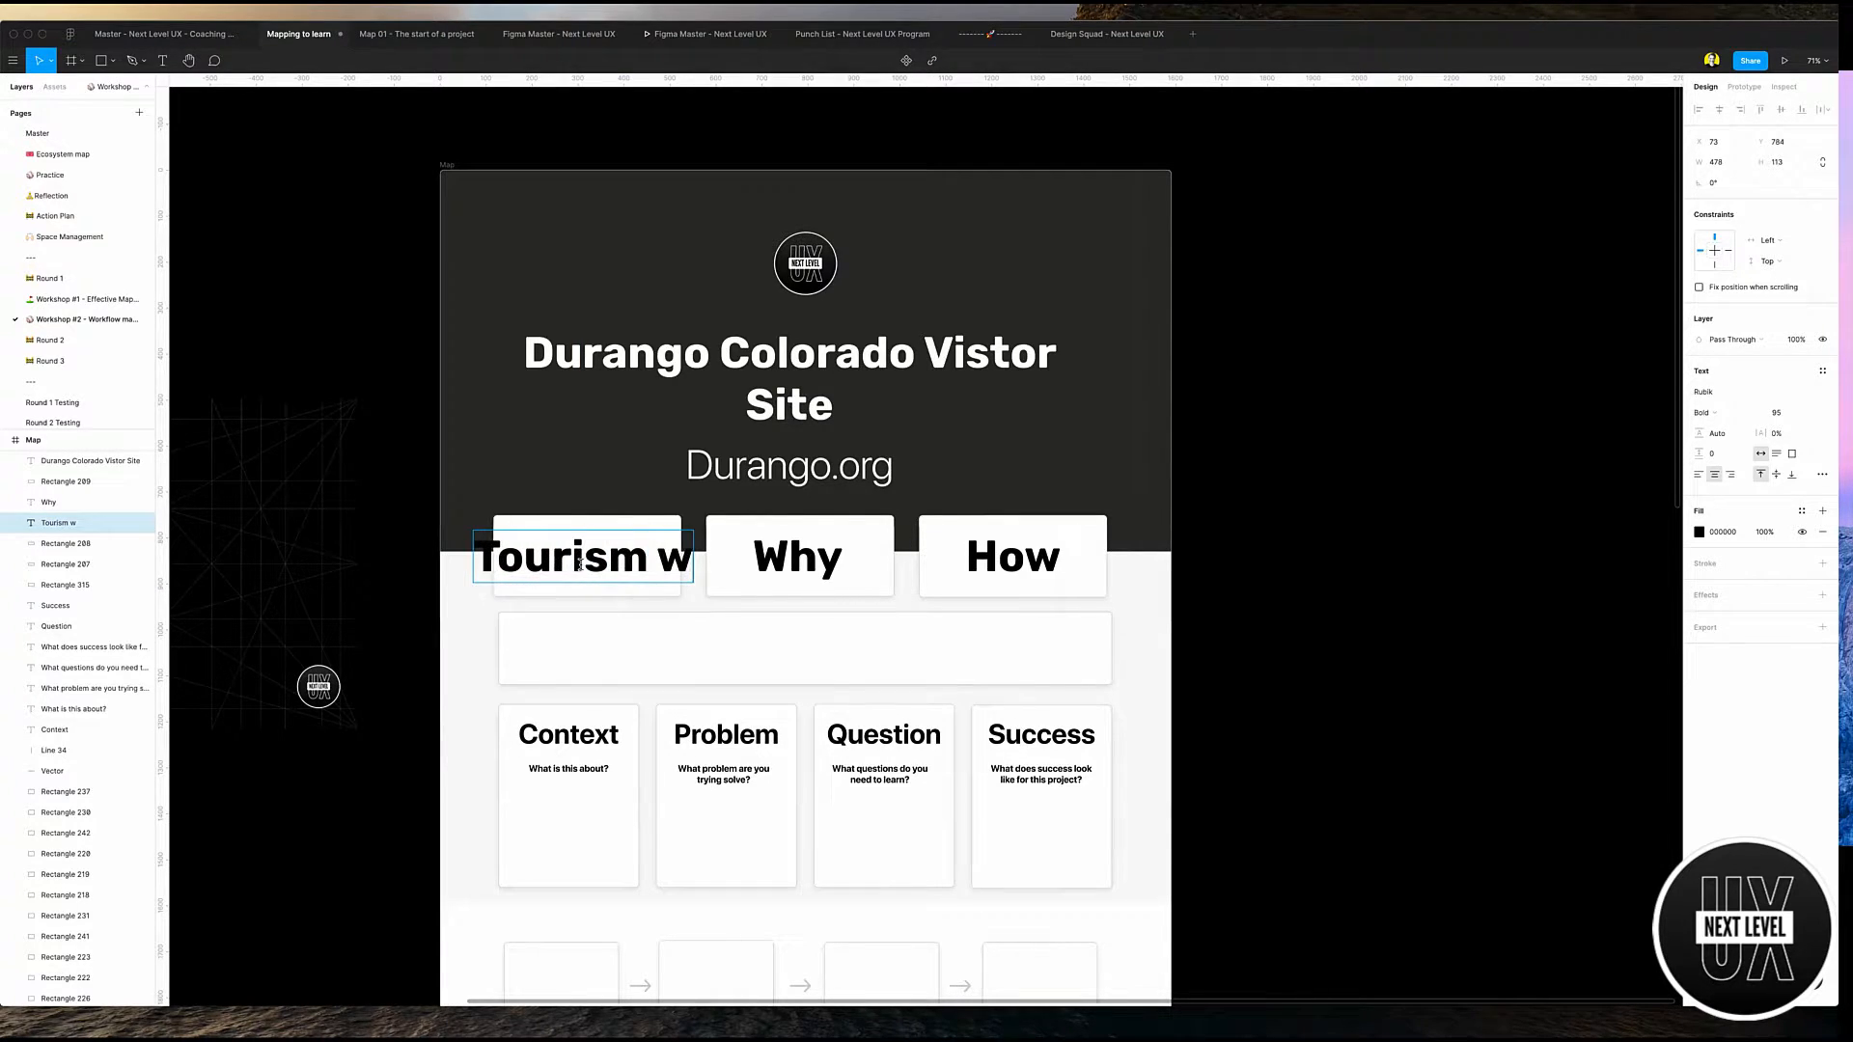
text(ebsite)
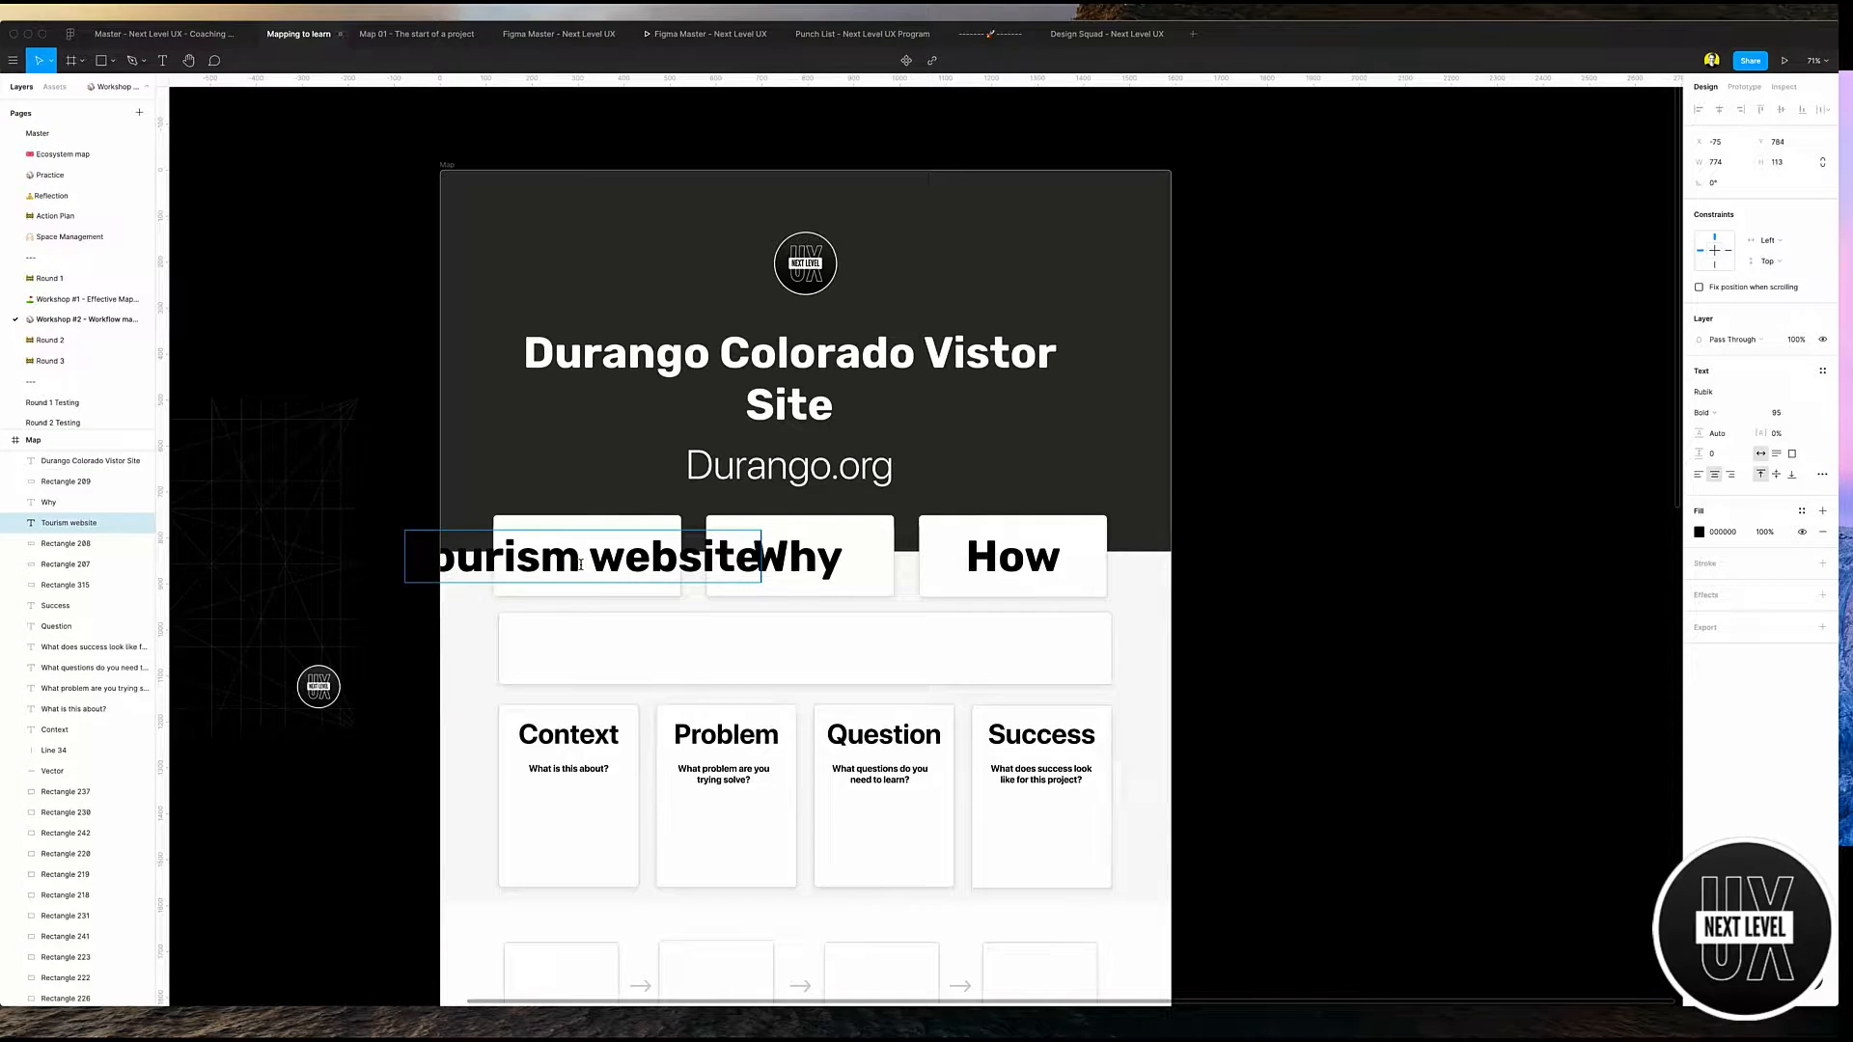
key(Escape)
- Reduce the "Tourism website" text to font size 35 and reposition it inside the first card
key(shift+Down)
key(shift+Down)
key(shift+Down)
key(shift+Down)
key(shift+Down)
key(shift+Down)
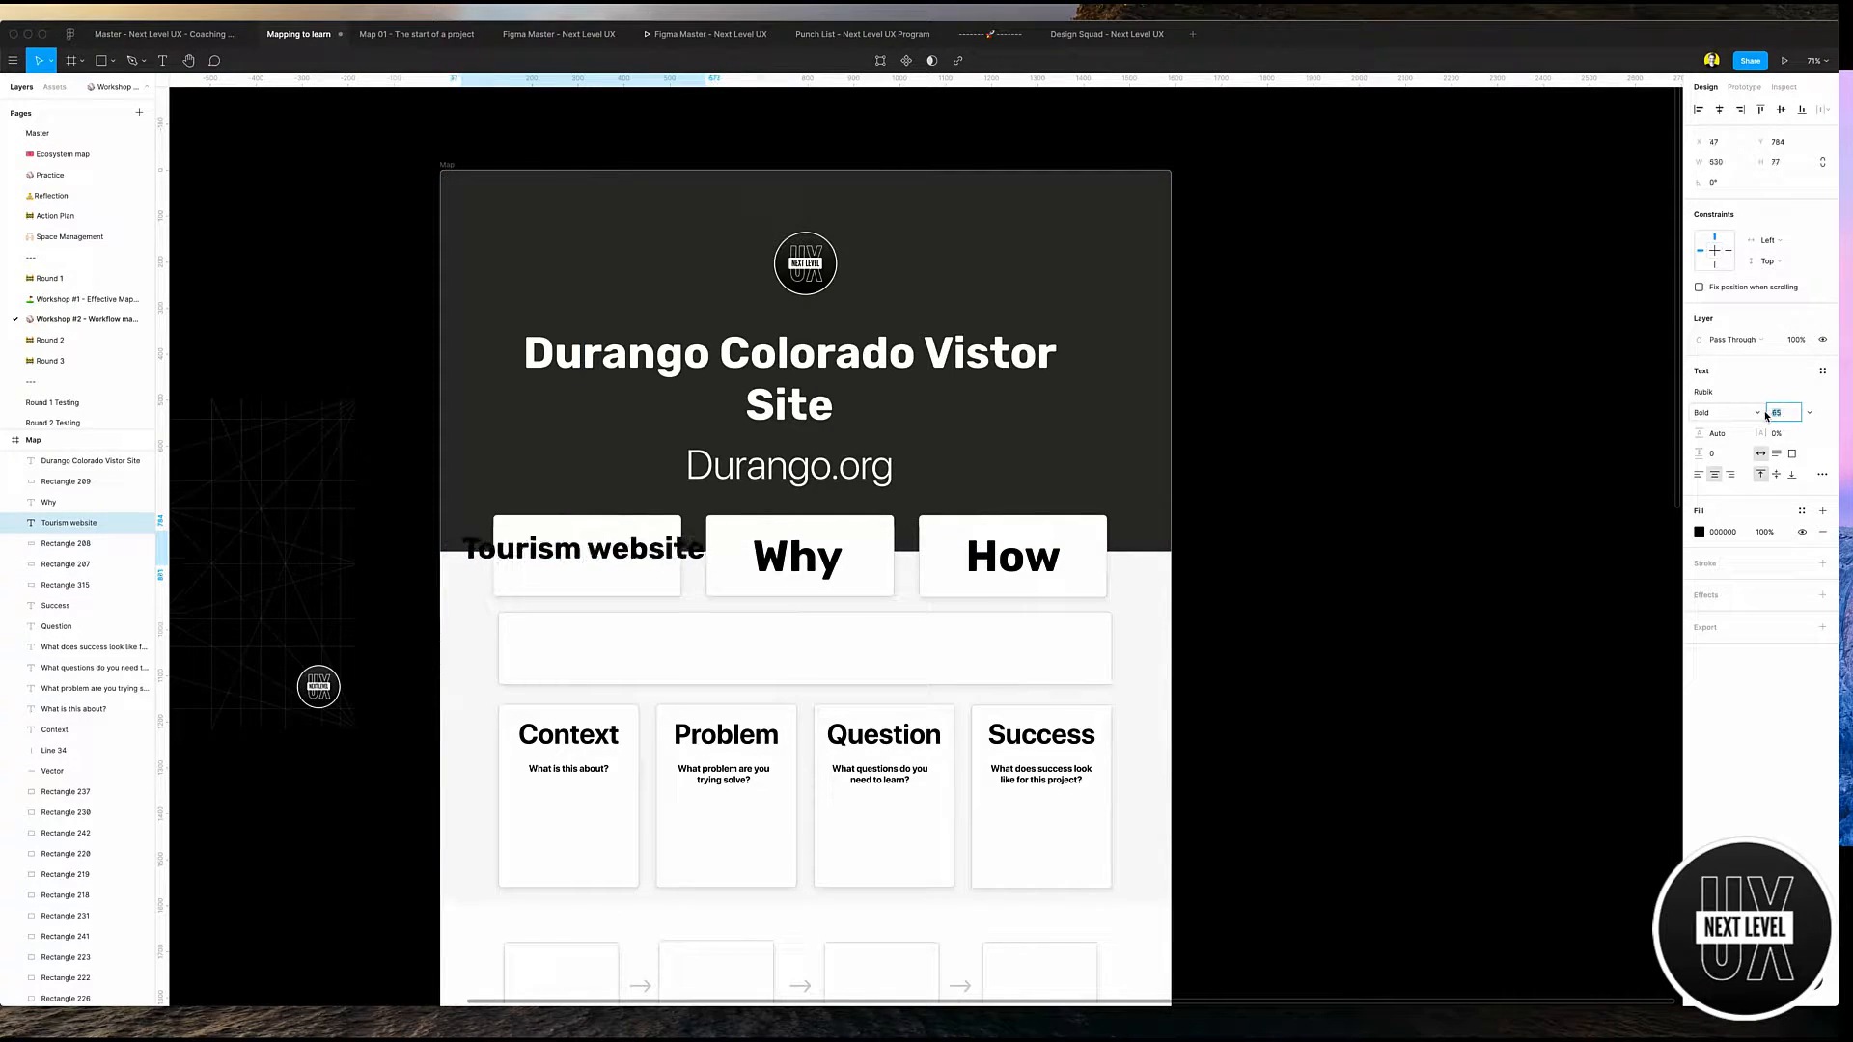
drag(617, 539, 620, 552)
- Delete the "Why" and "How" labels from the second and third cards
double_click(800, 557)
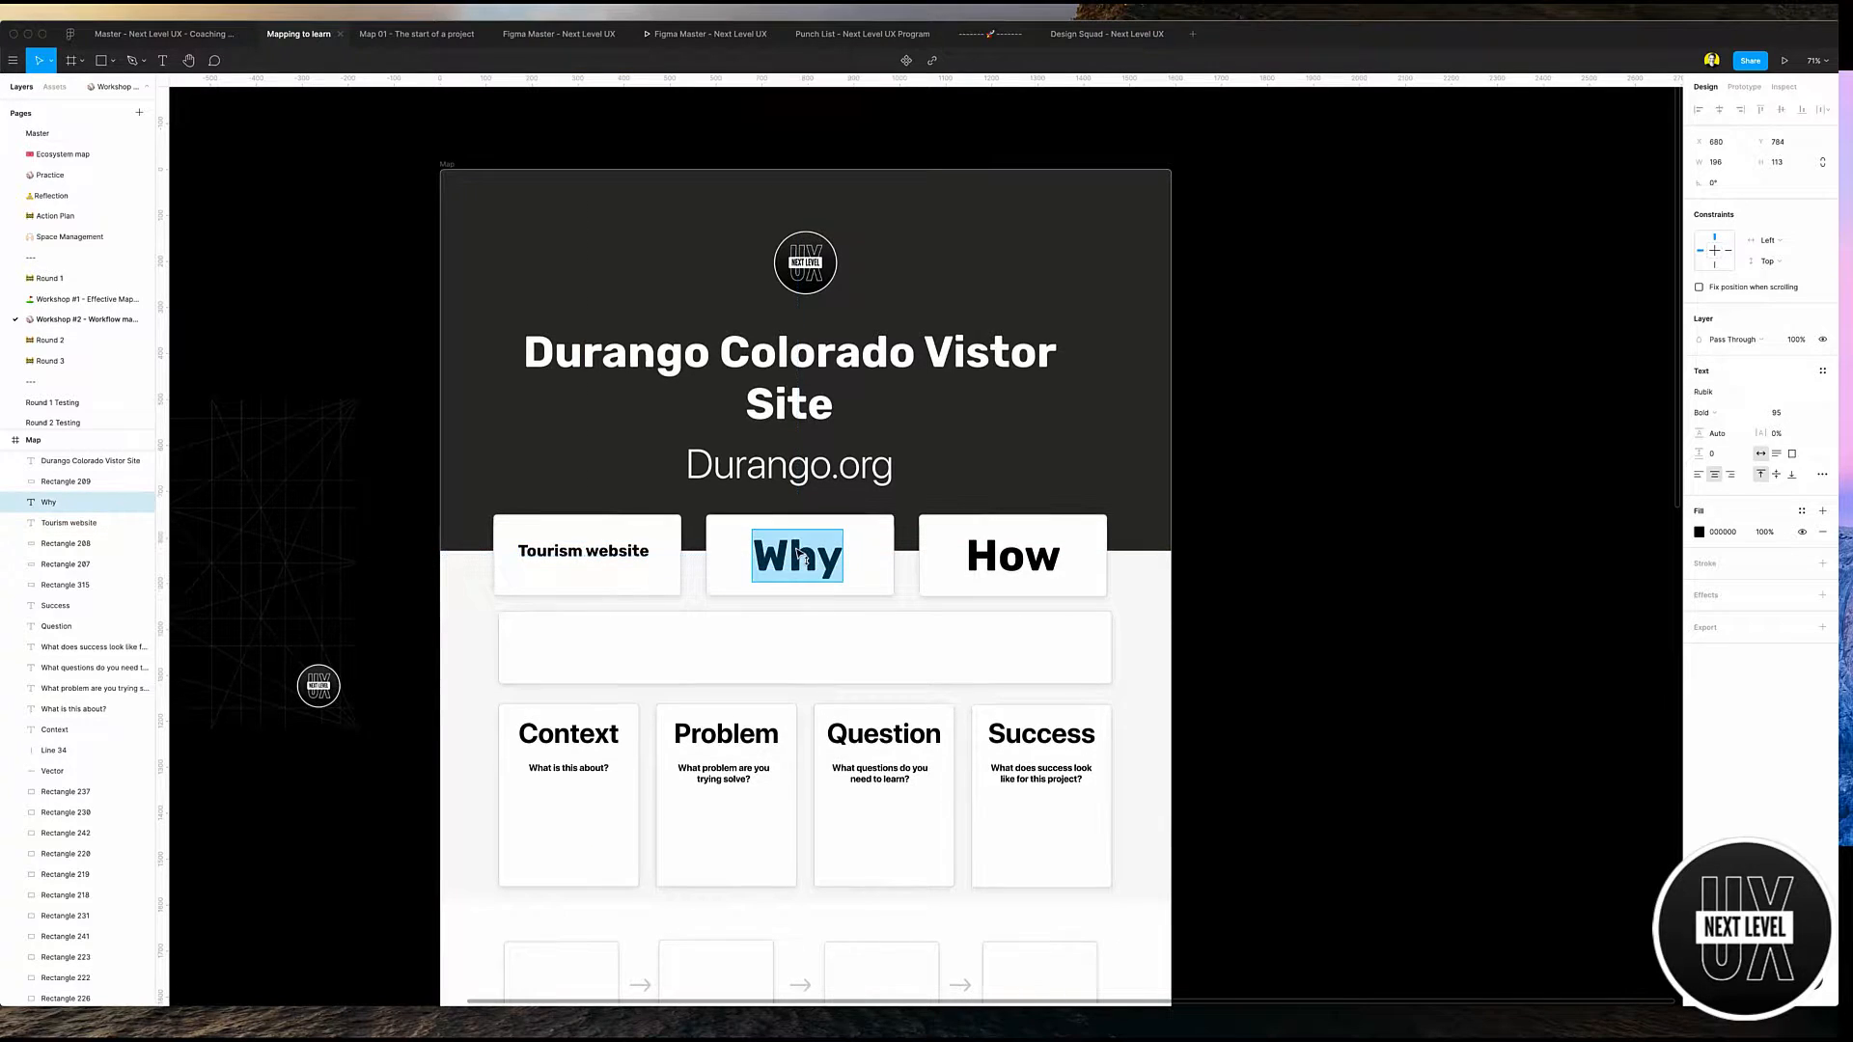
key(Escape)
key(Delete)
click(1013, 555)
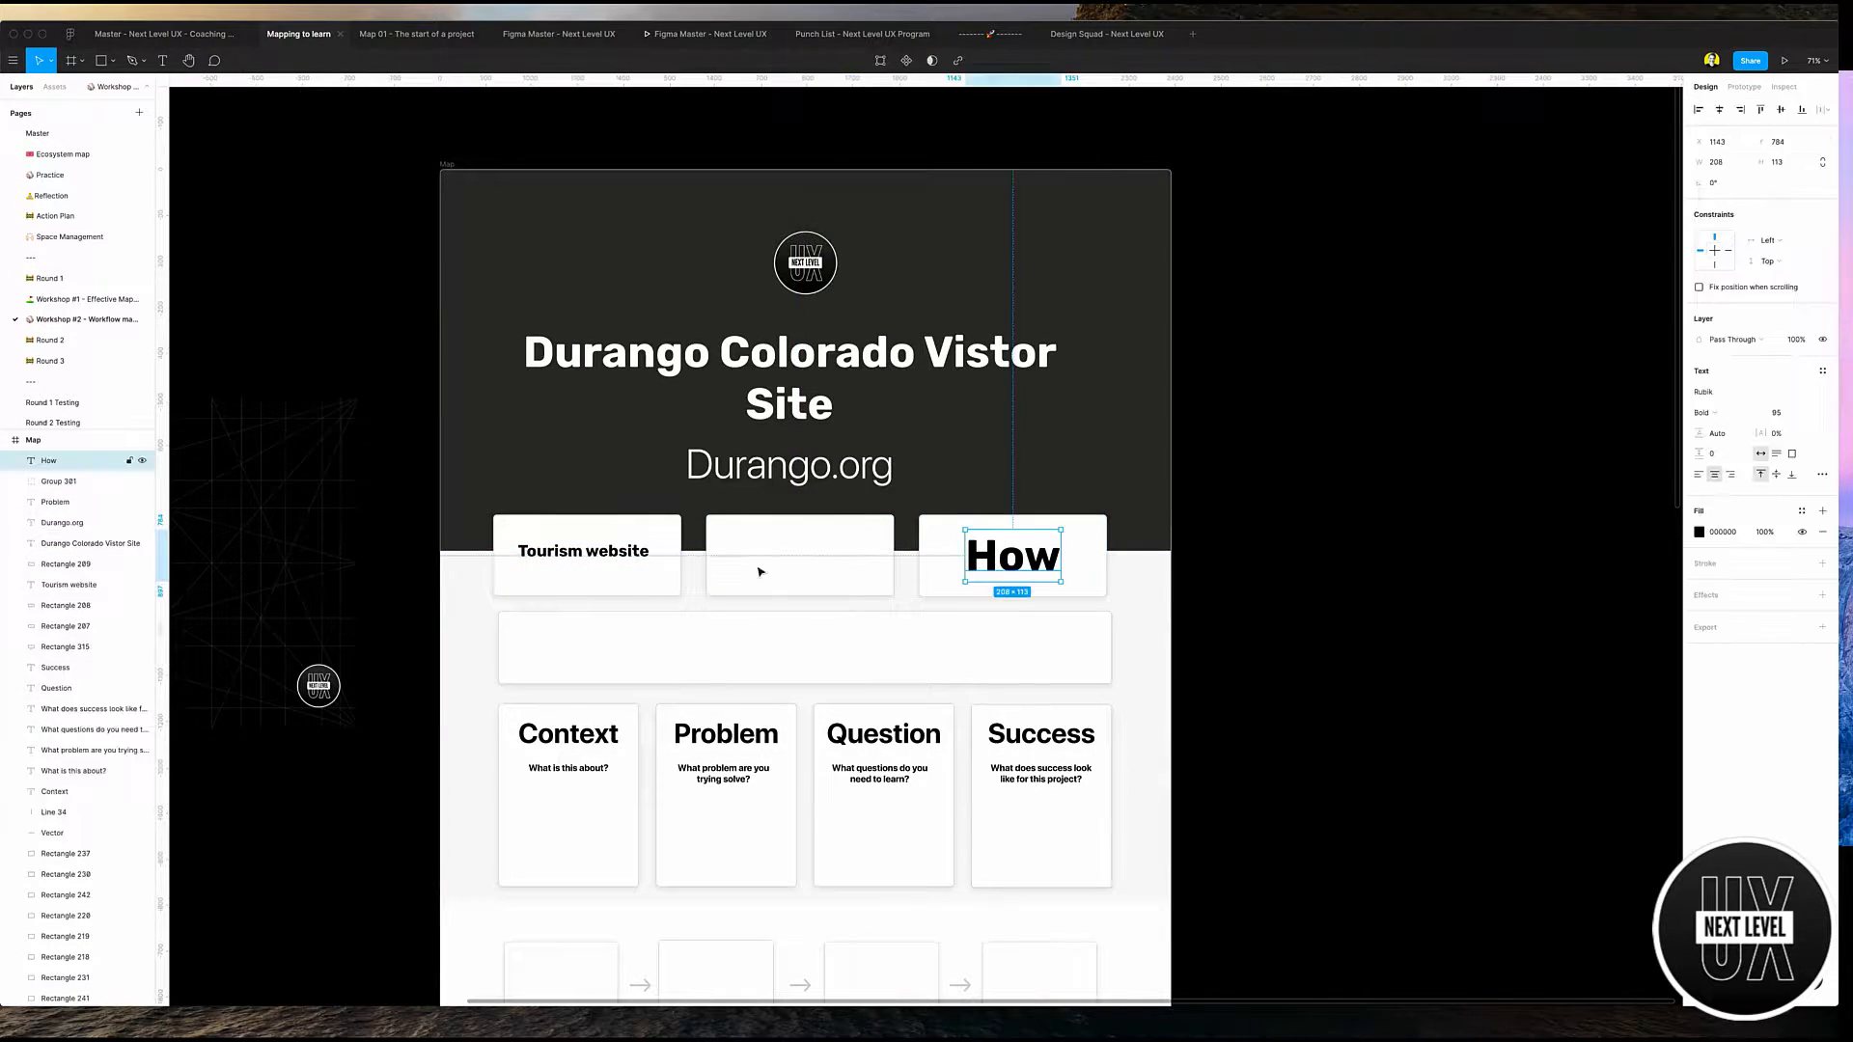
key(Delete)
- Duplicate the "Tourism website" text into the middle card and reword the copy as "We might consider moving to durango one day"
alt+drag(603, 557, 816, 581)
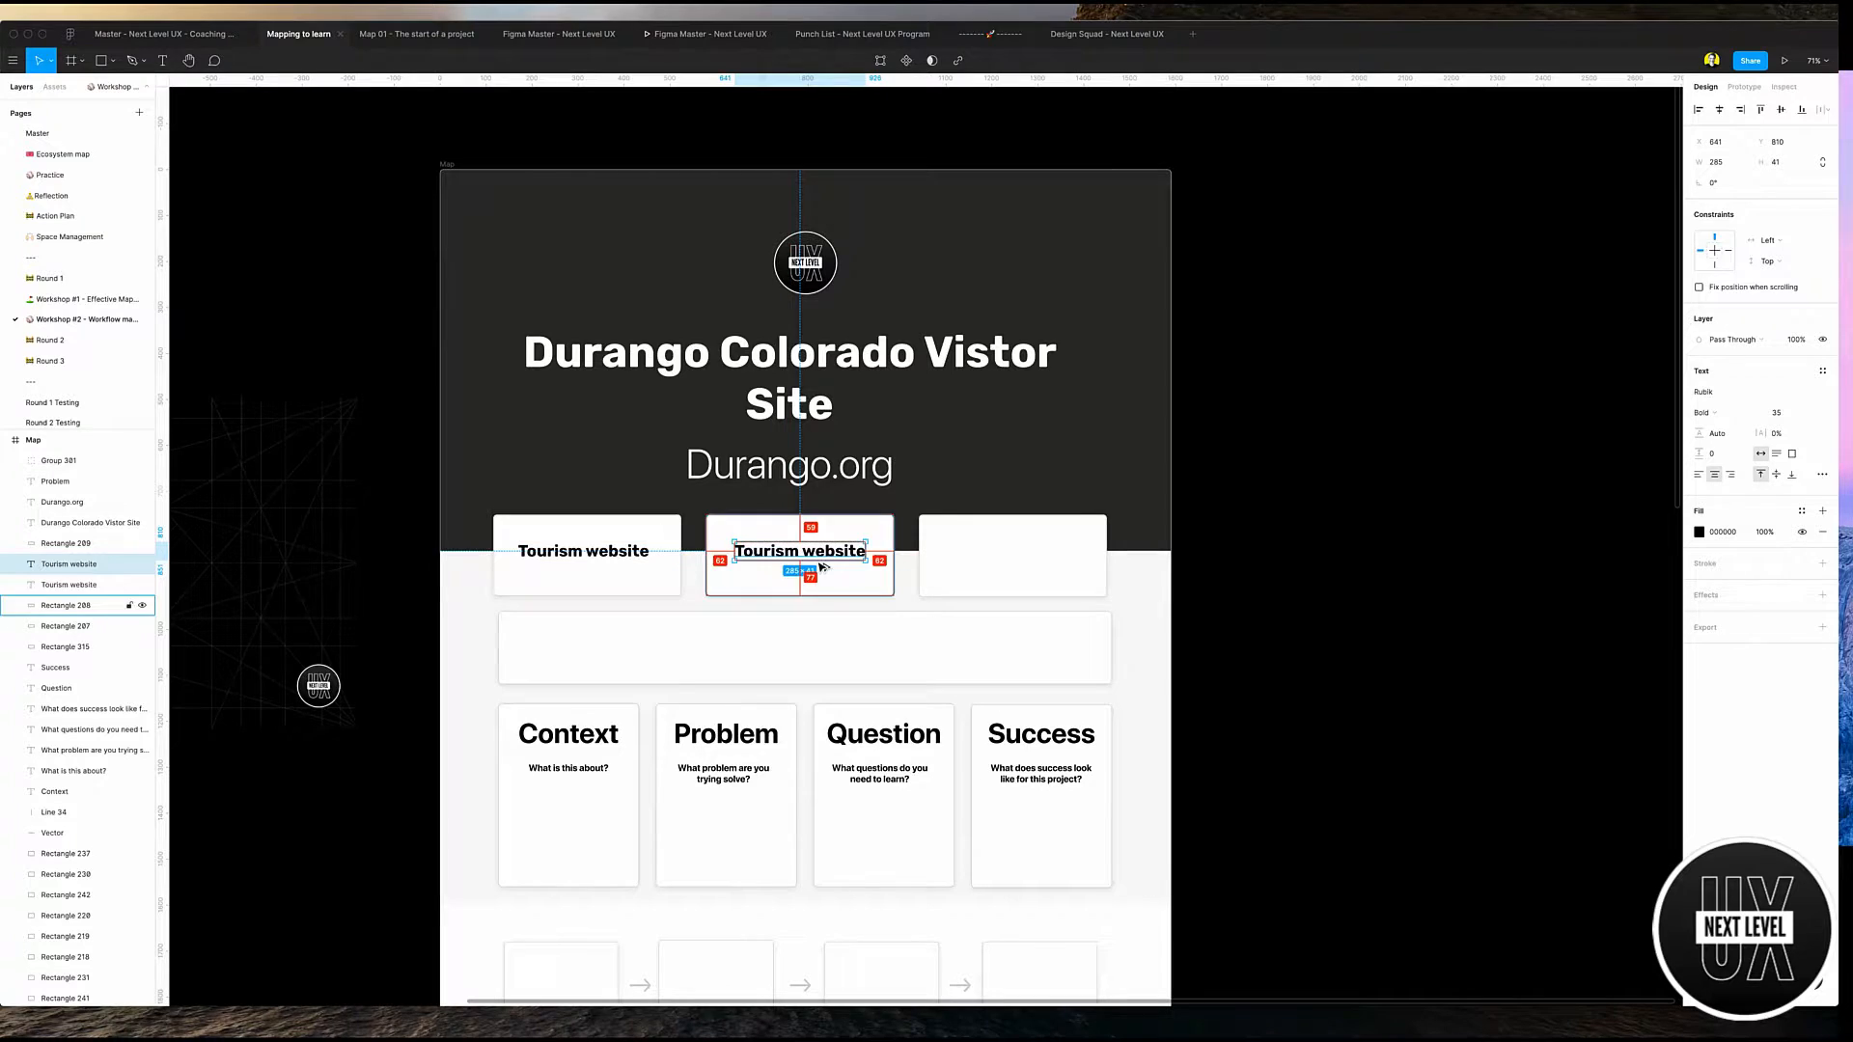
double_click(822, 562)
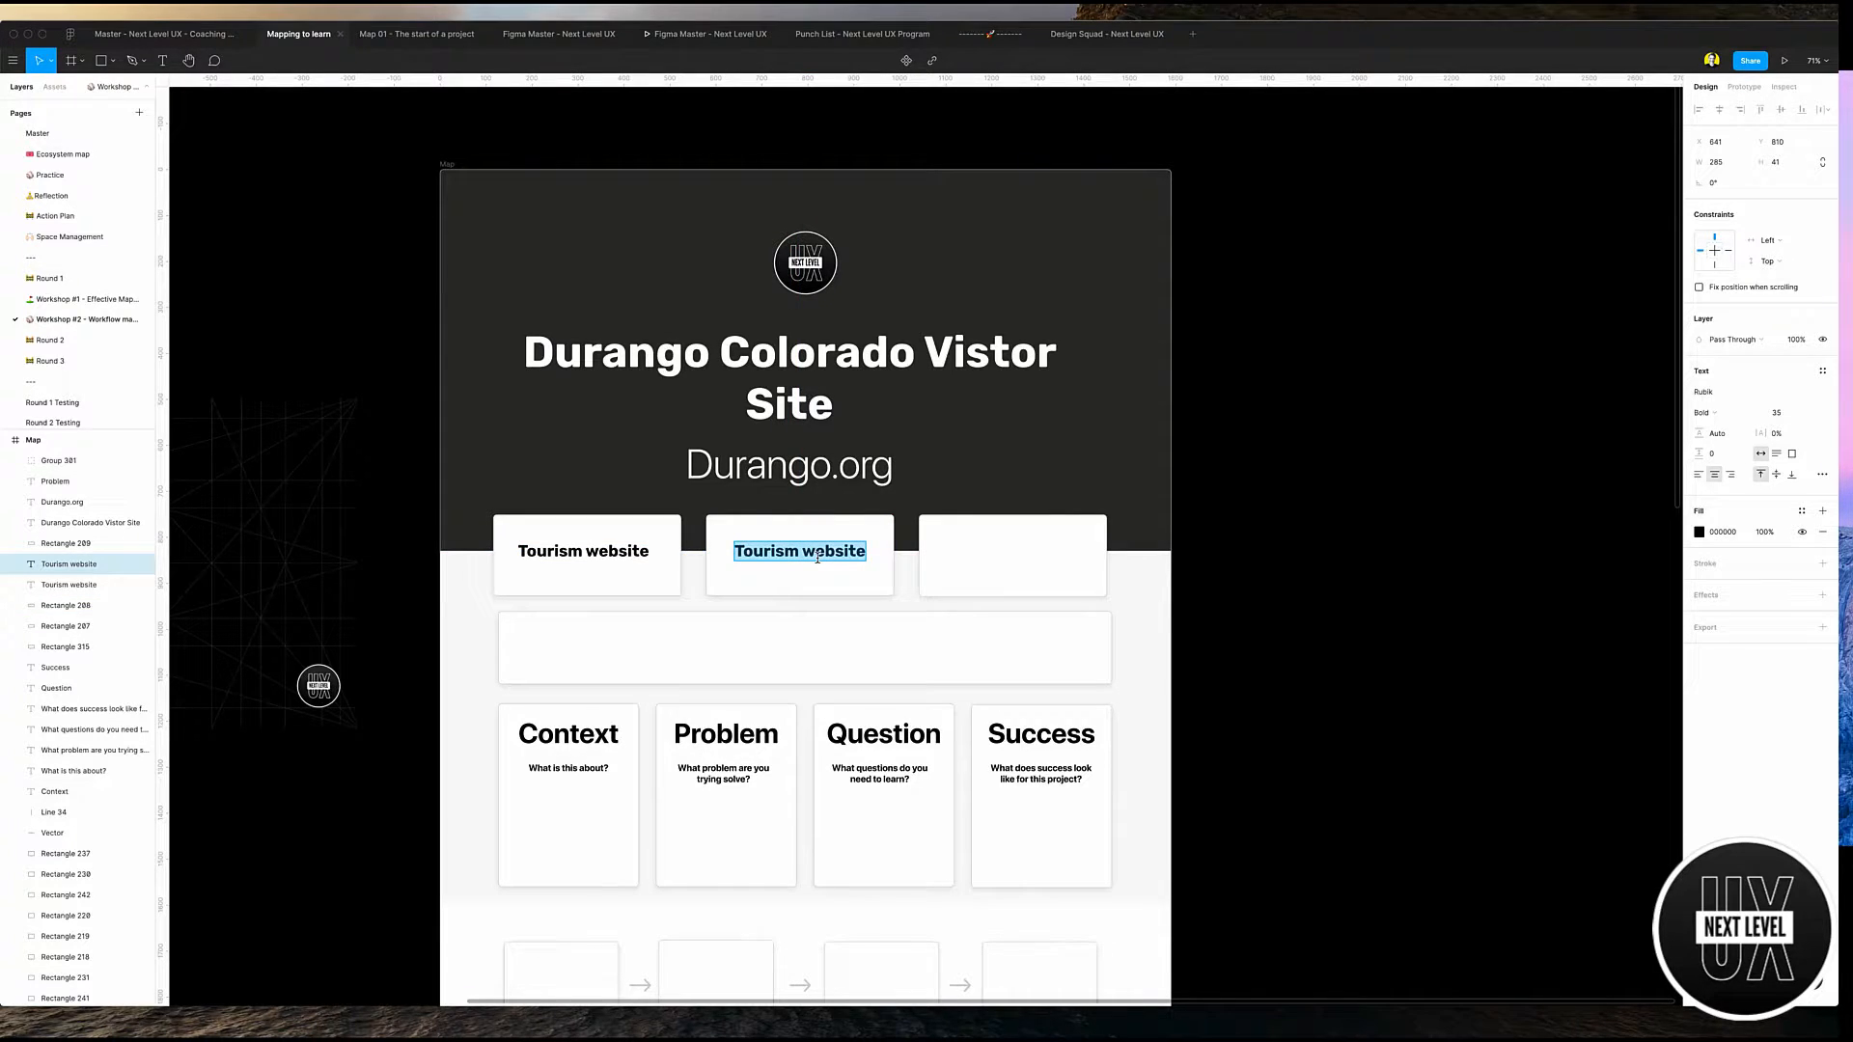
text(We)
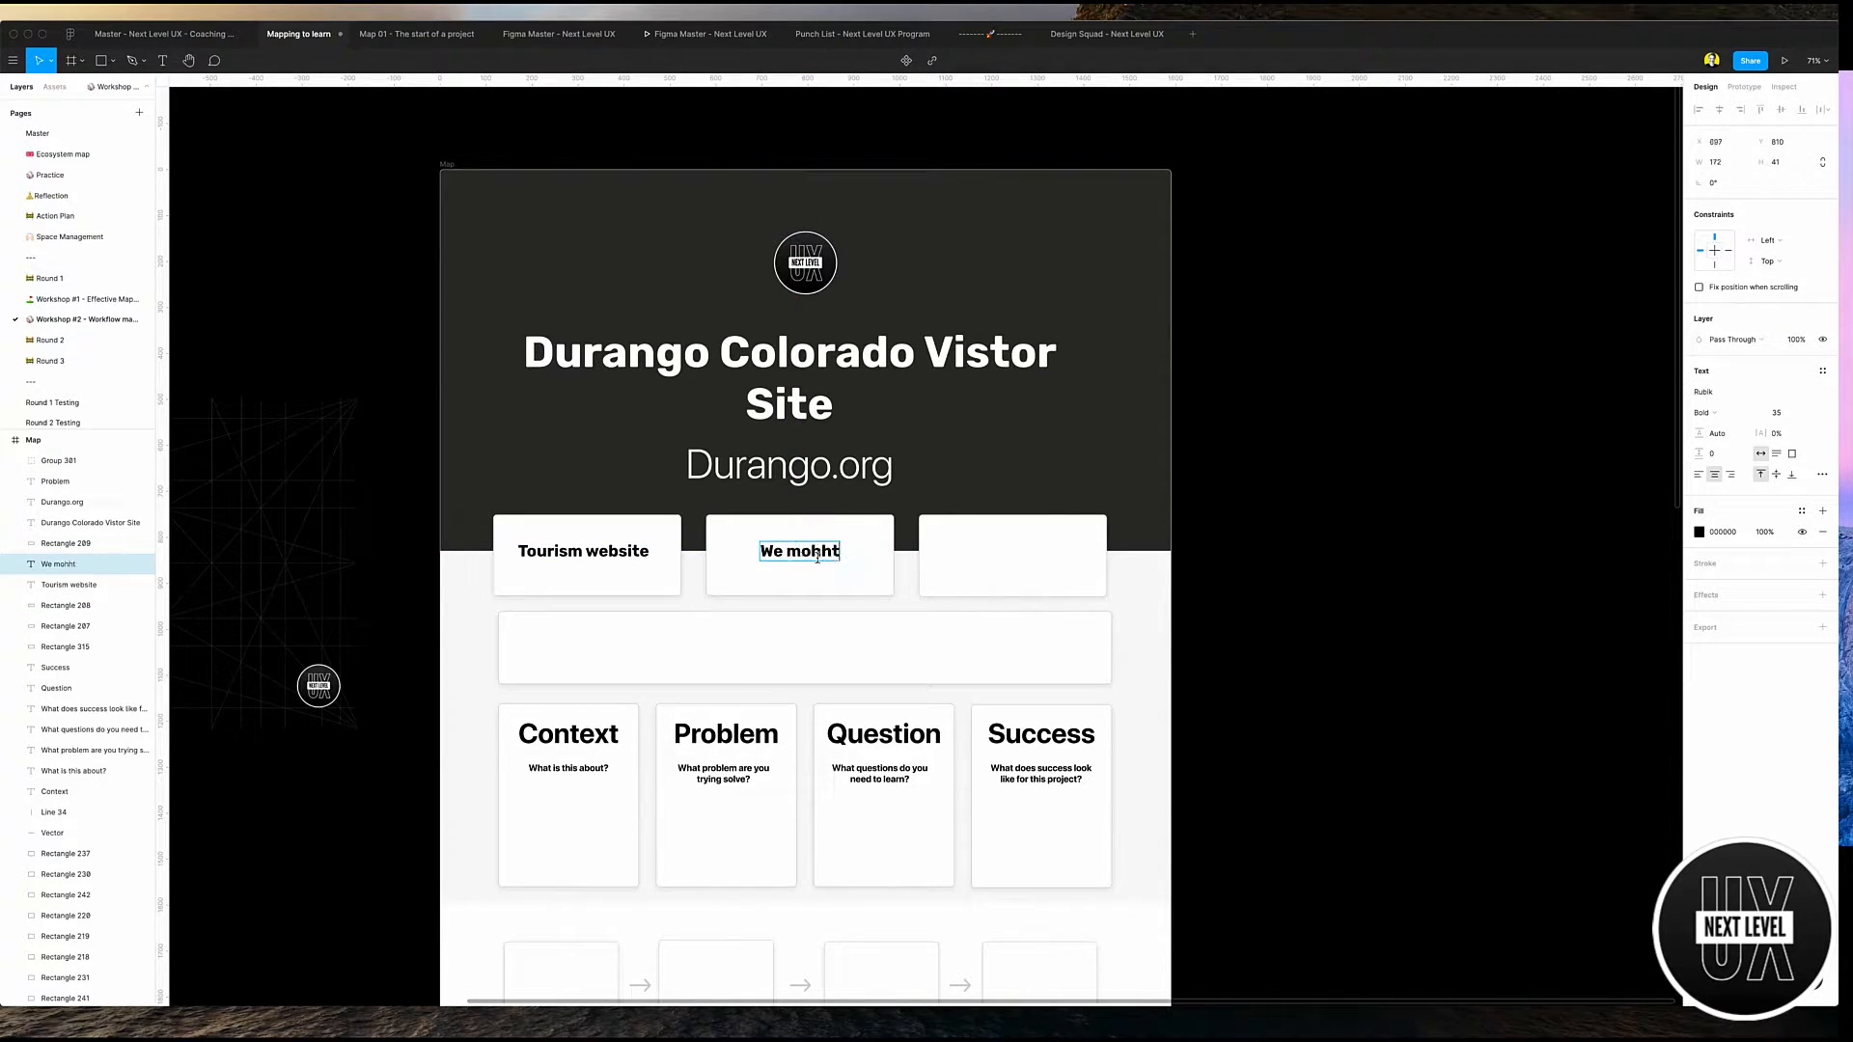
text( might consid)
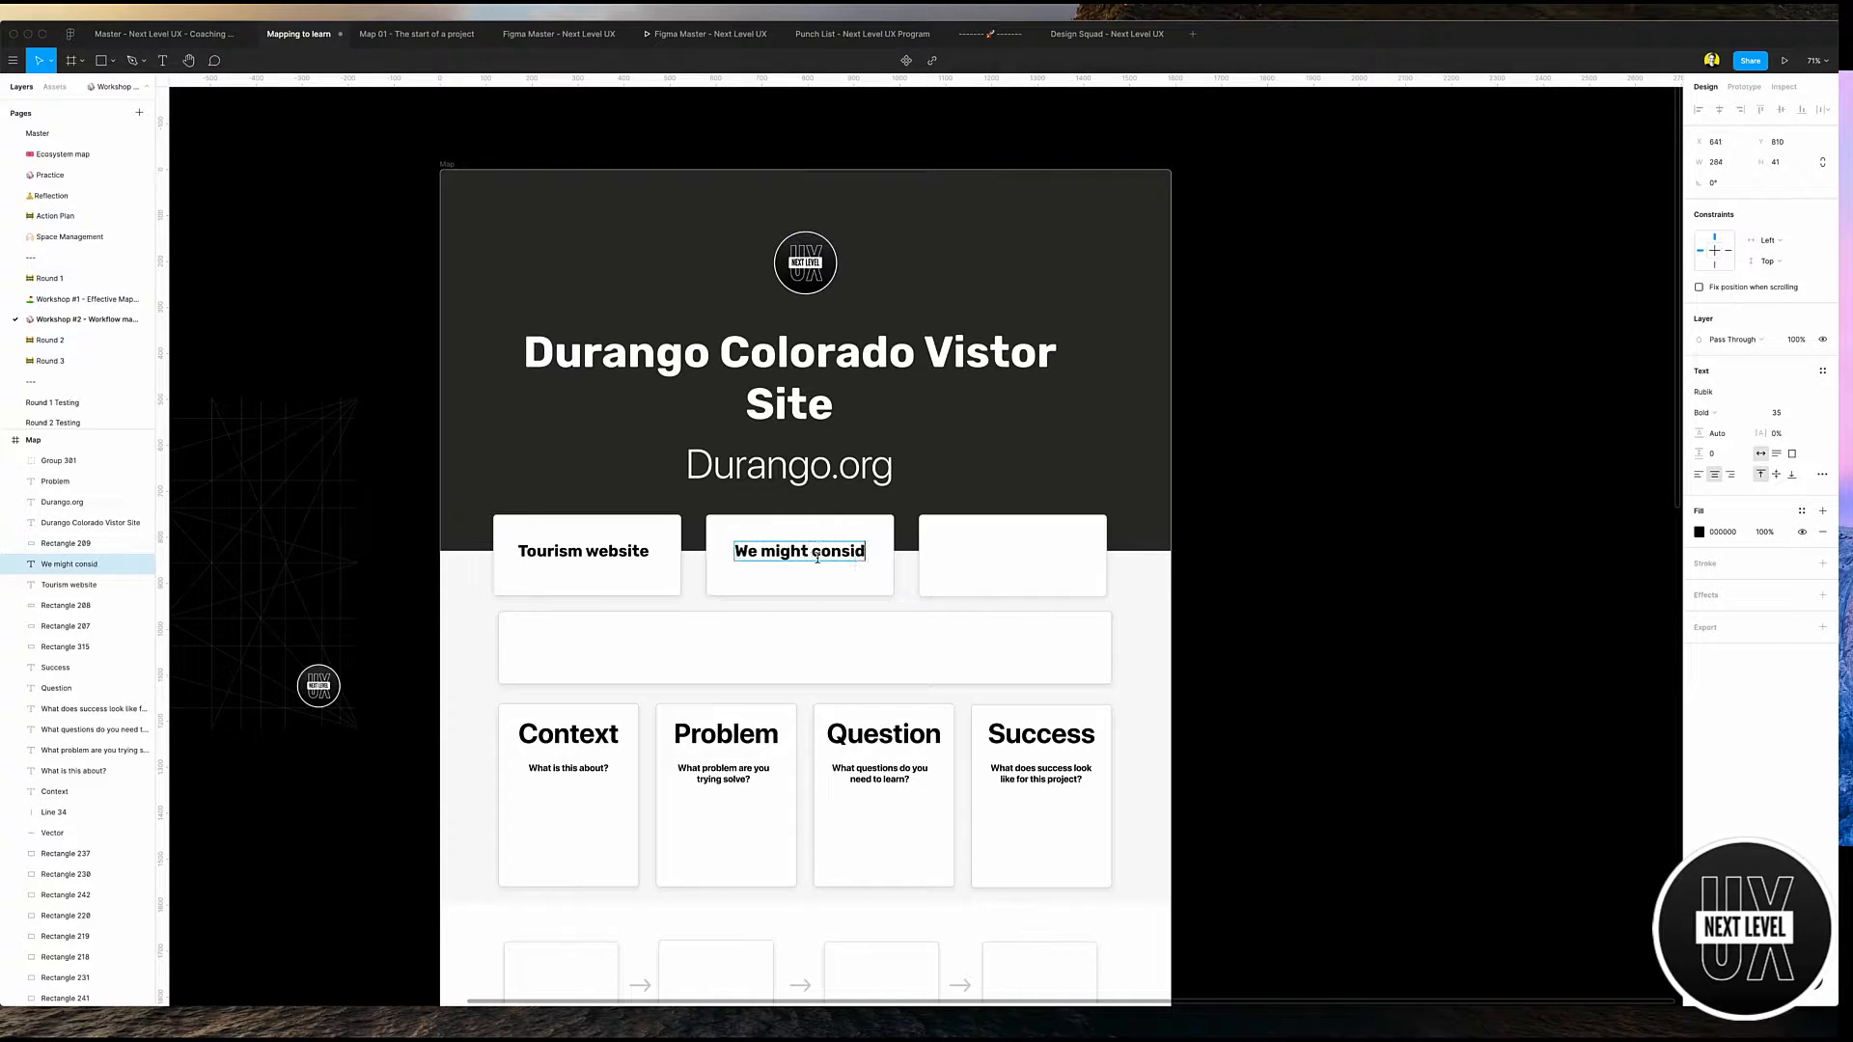
text(er moving to dur)
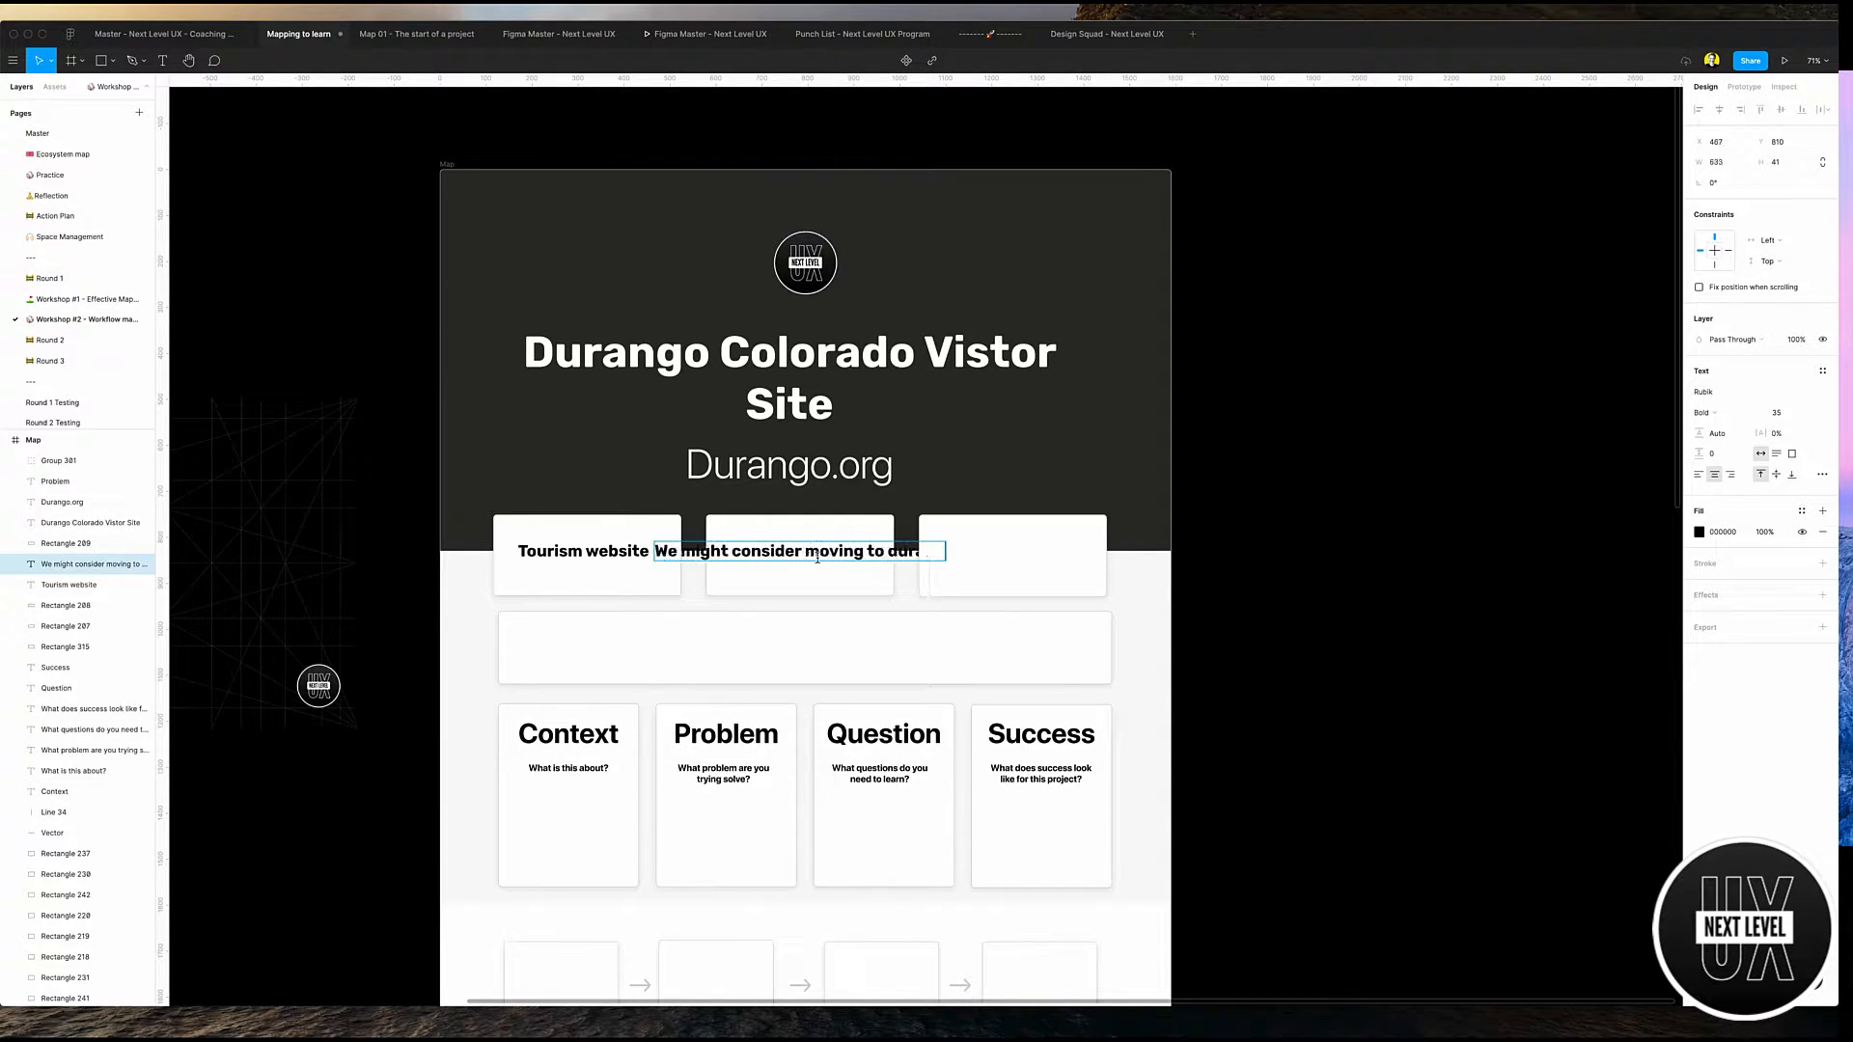
text(ango)
key(Escape)
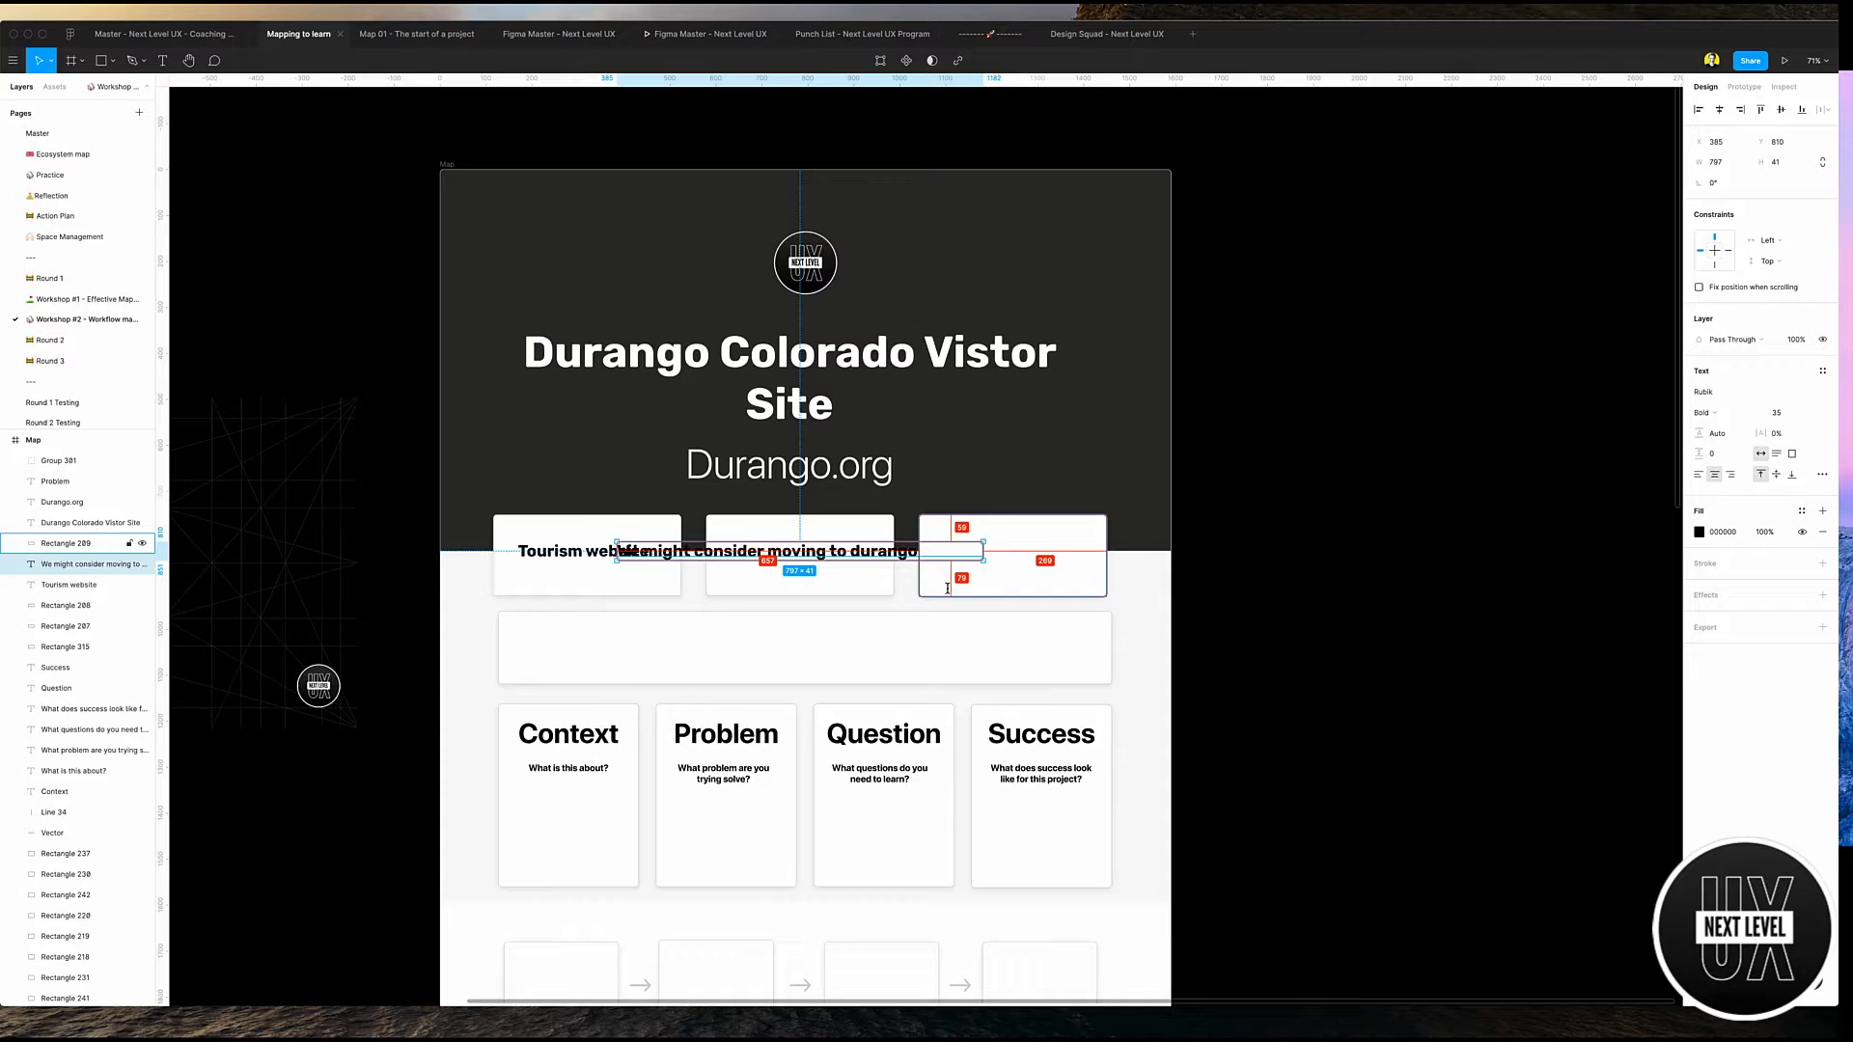
- Narrow the middle card's text box to about 353 px so it wraps, and move it up to fit the card
drag(983, 551, 881, 560)
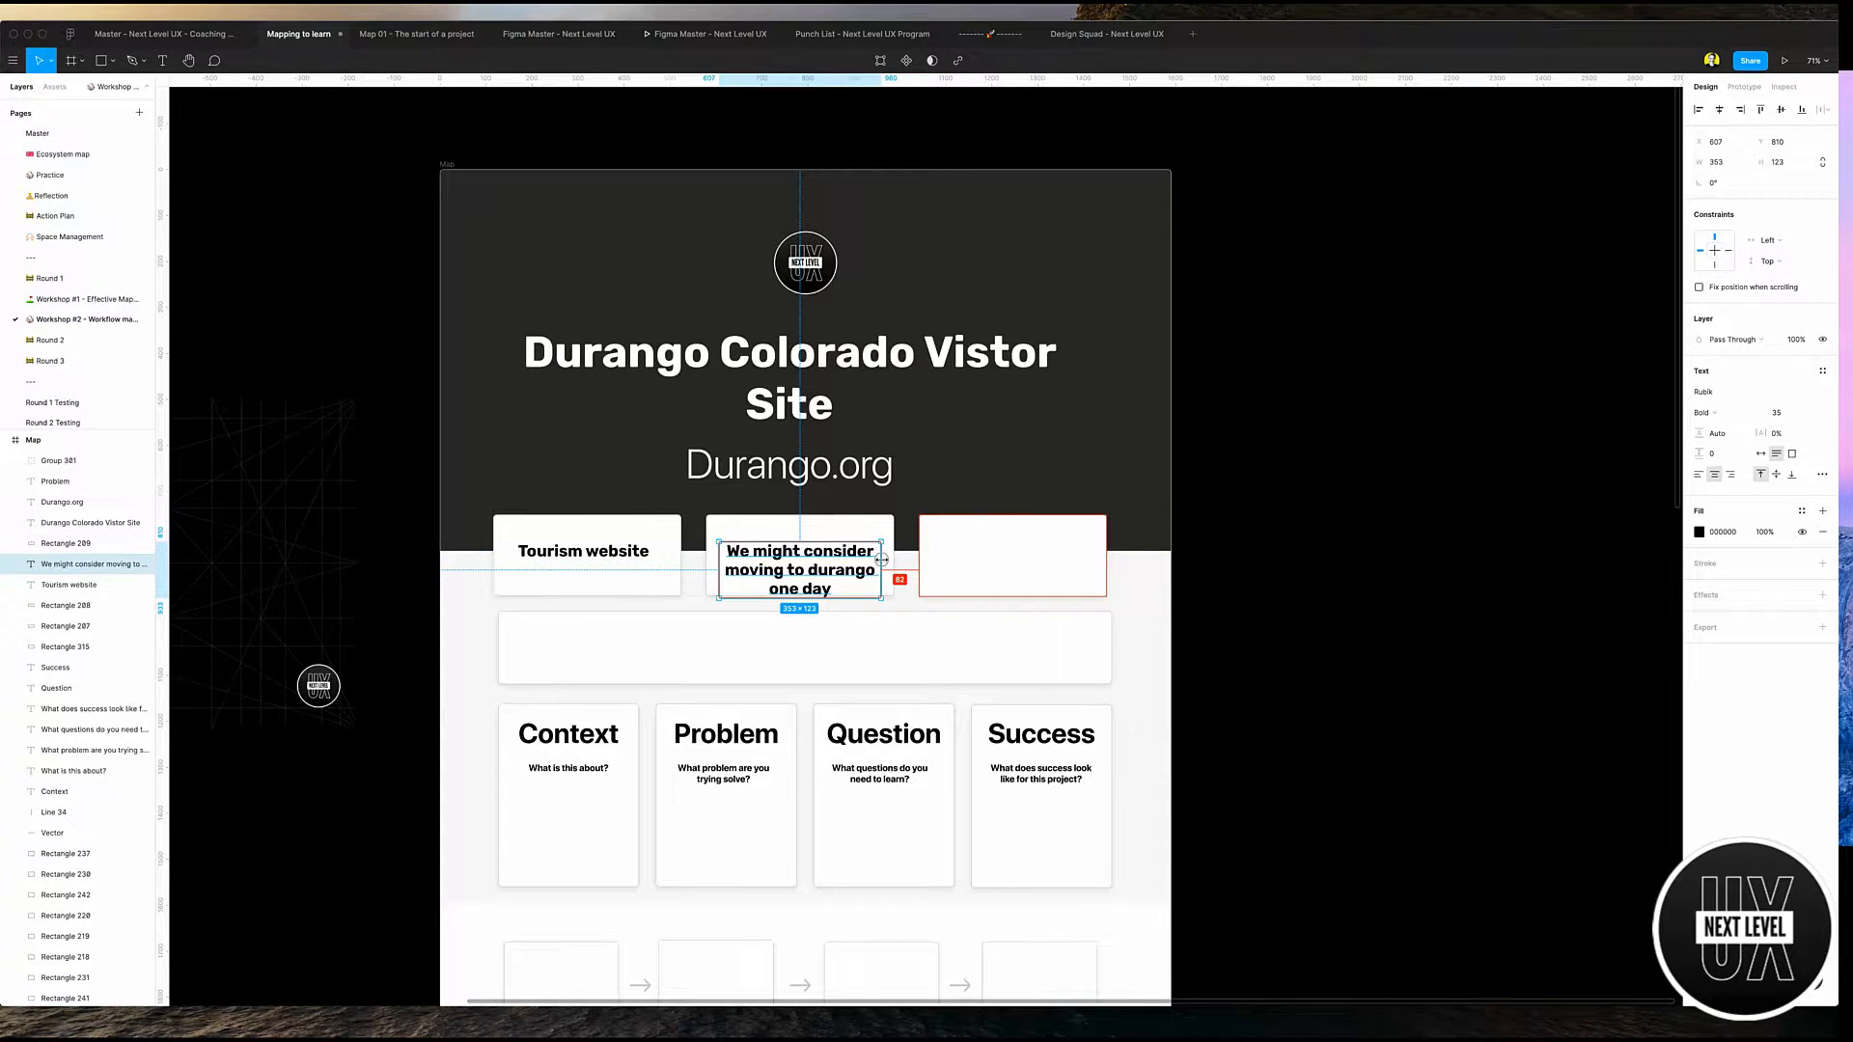
drag(732, 561, 732, 547)
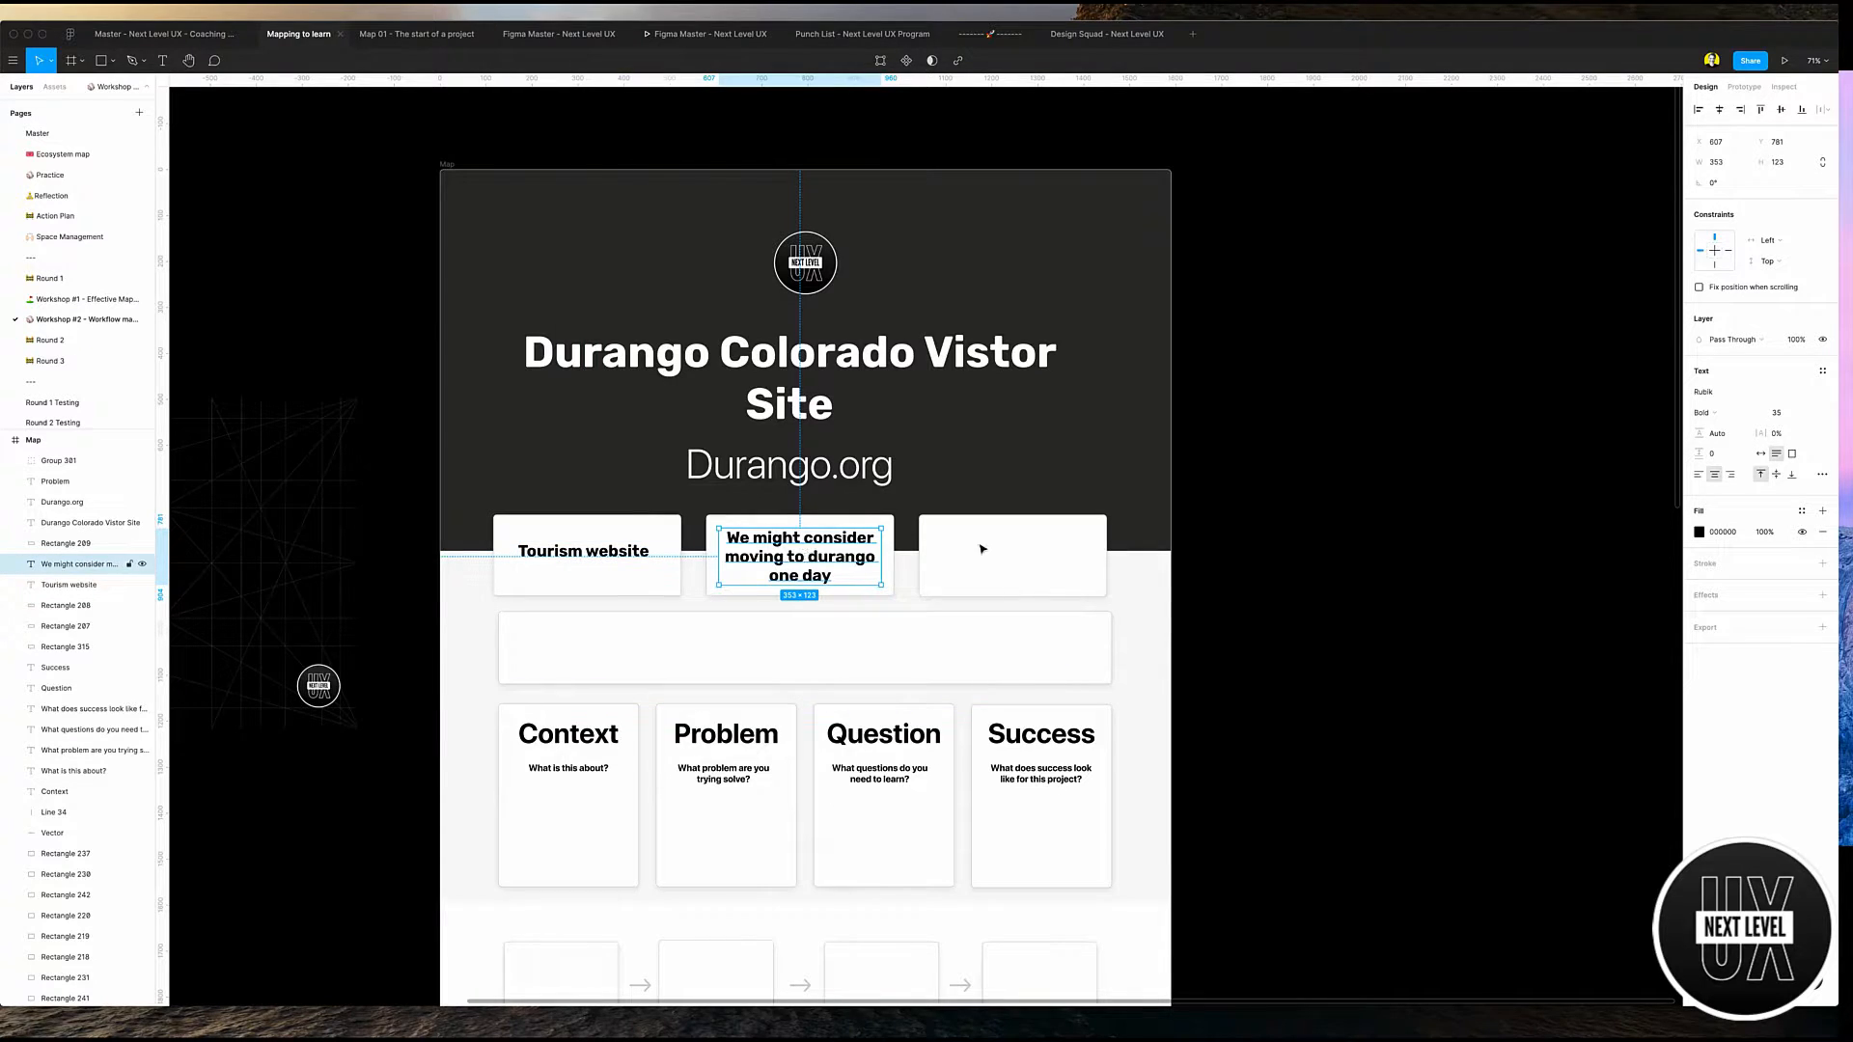
click(1054, 576)
- Duplicate the middle card's text into the third card and re-paste the copy so it sits above the card
drag(787, 556, 1004, 557)
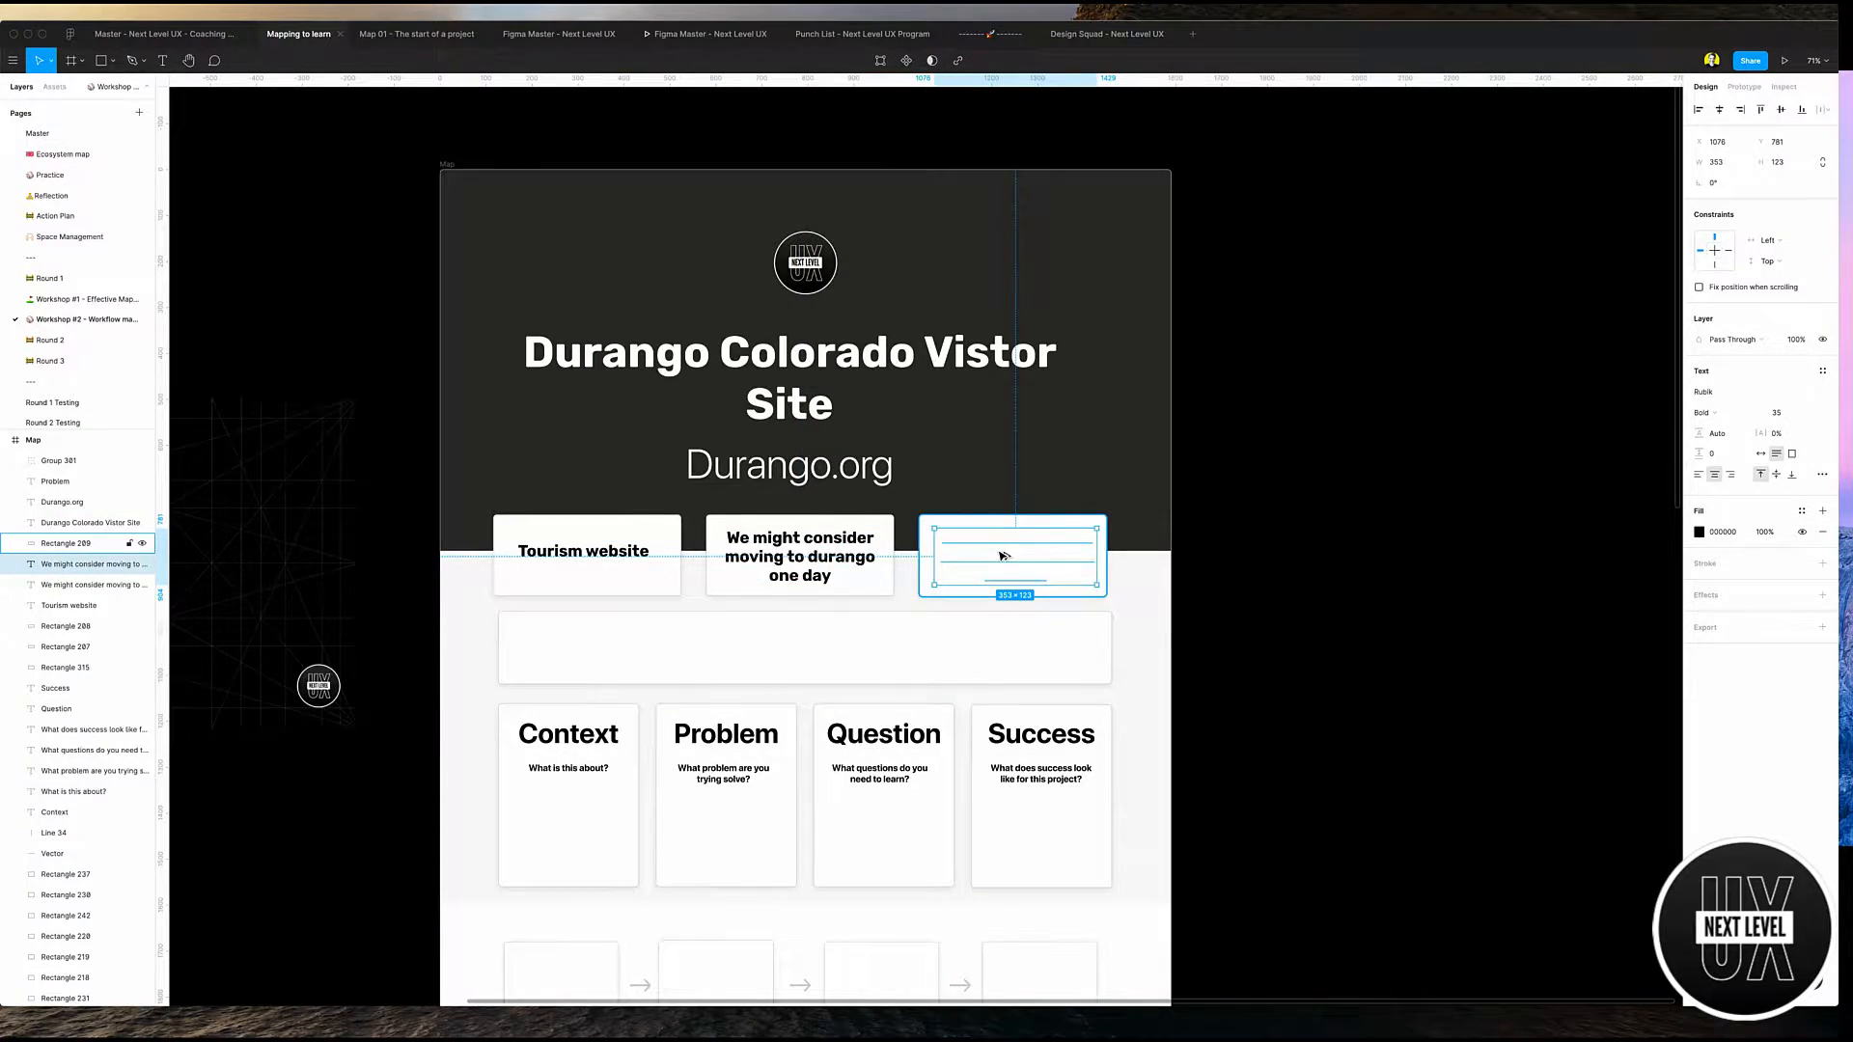
key(super+x)
key(super+v)
- Reword the third card's text as "Series of events, activites, and places to experience" and widen its box to about 397 px
double_click(998, 554)
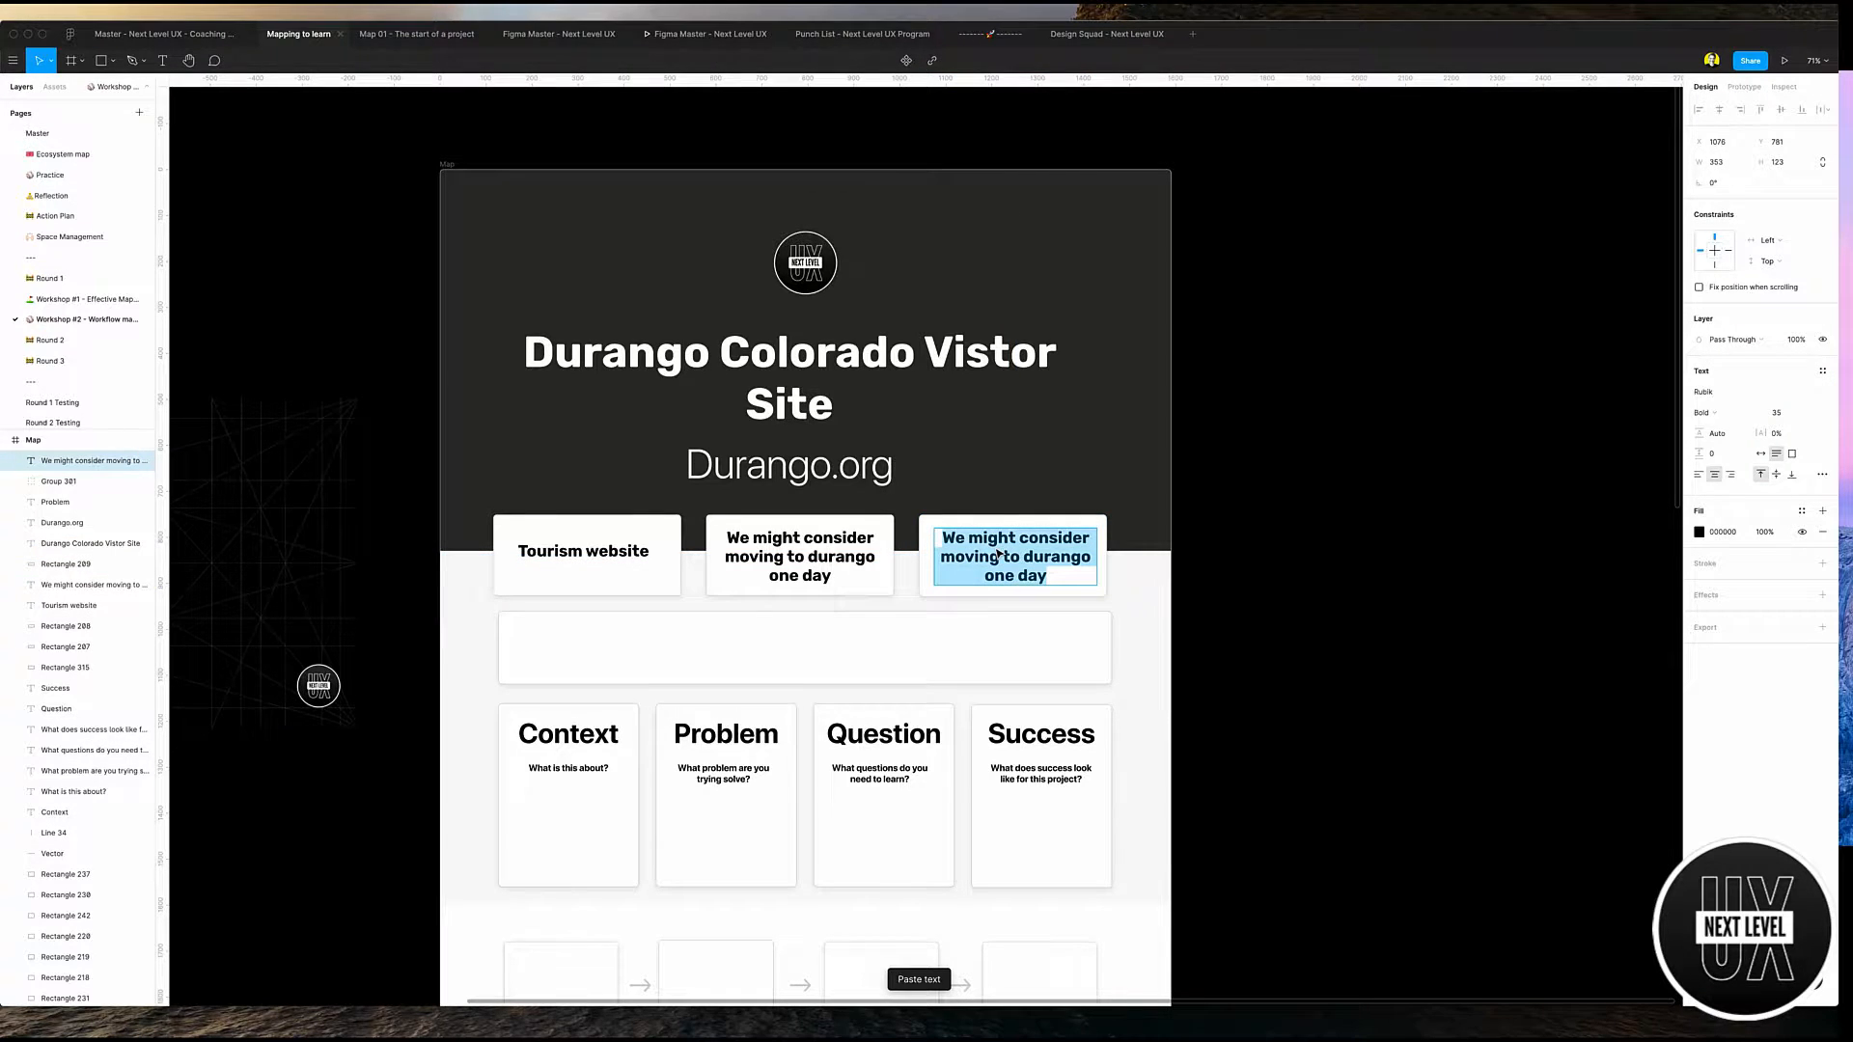
text(Series of)
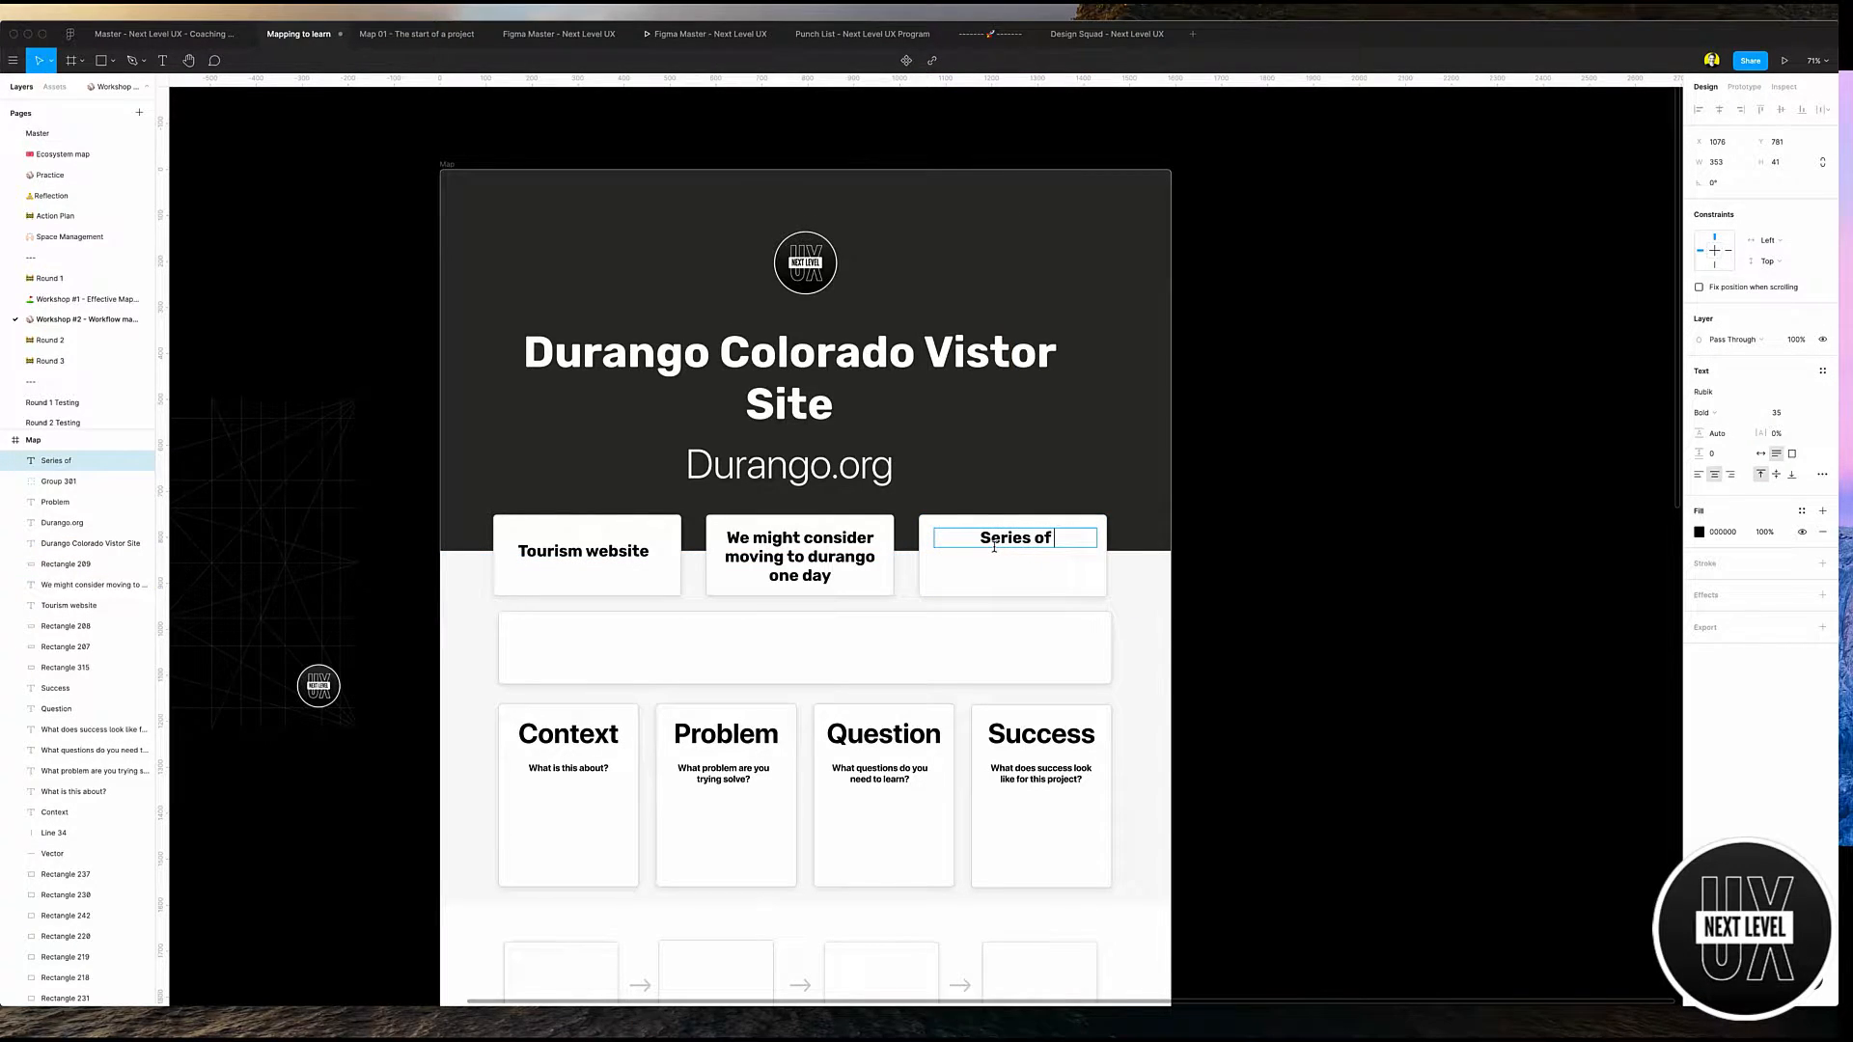
text( eventg)
key(BackSpace)
text(s, )
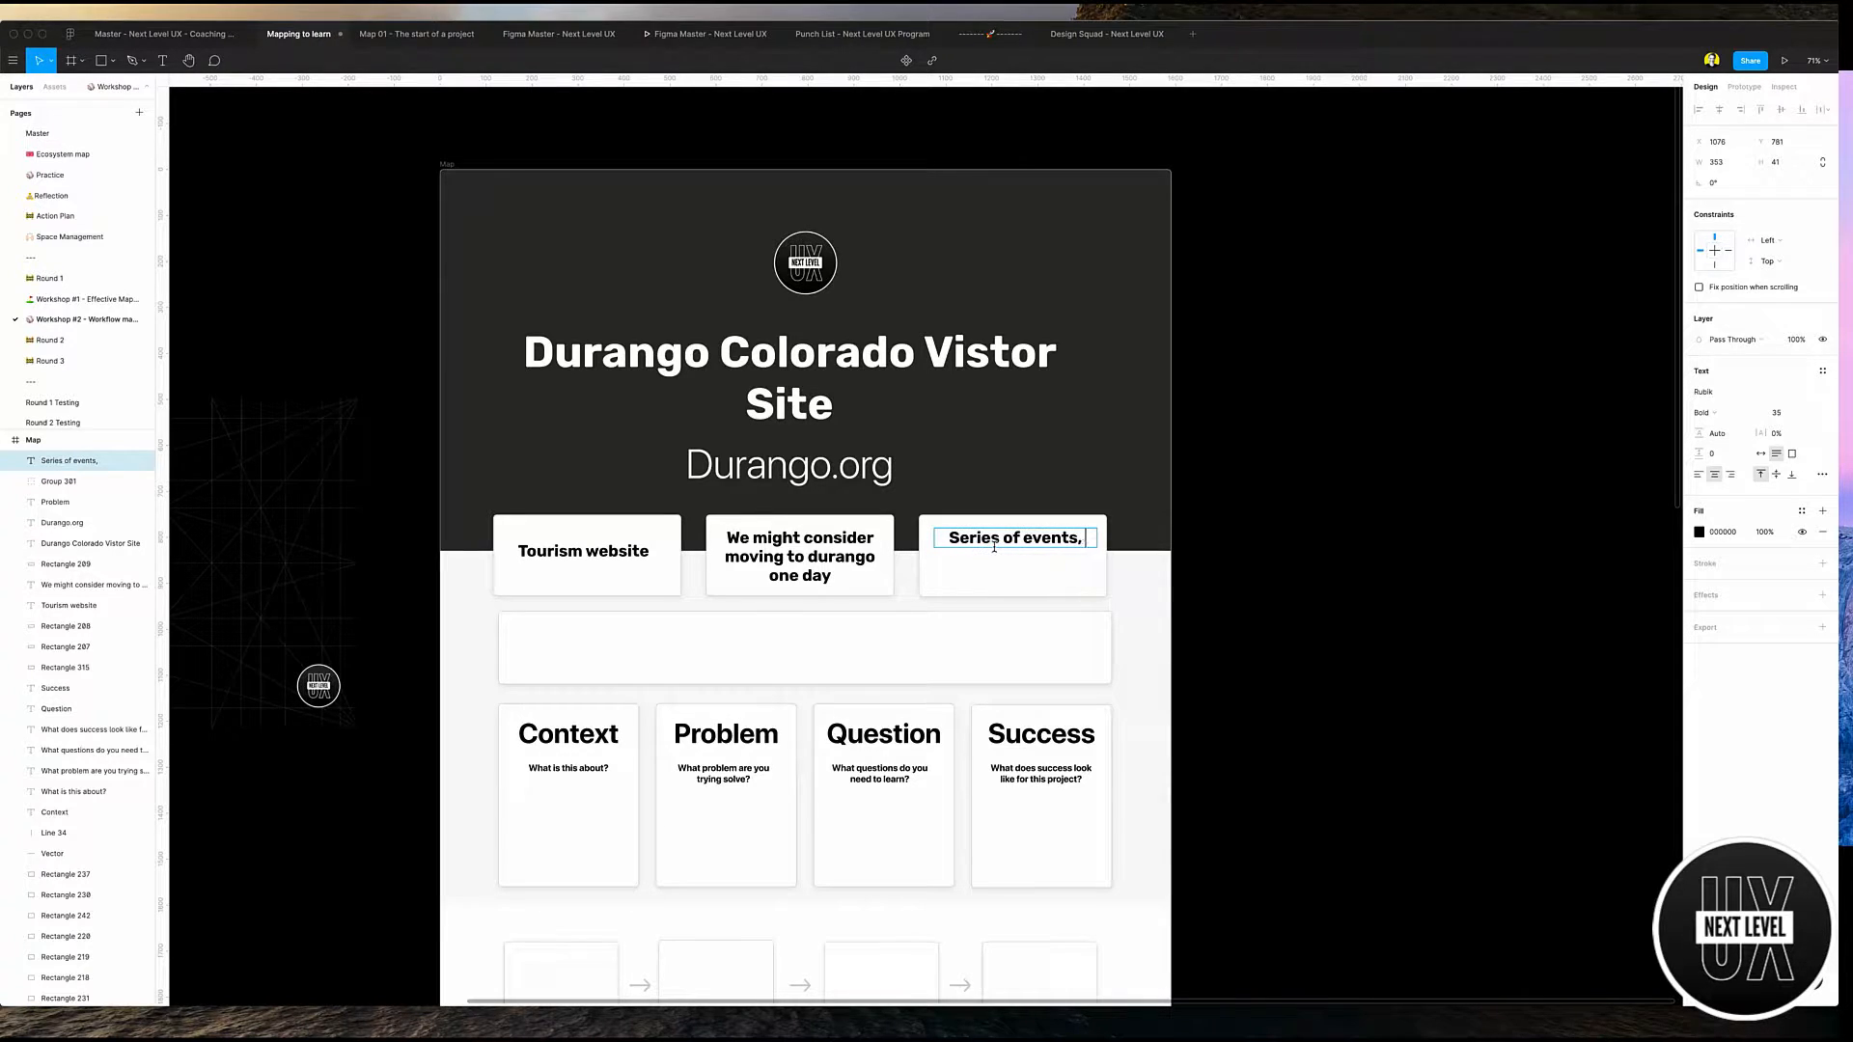
text(activites, and pla)
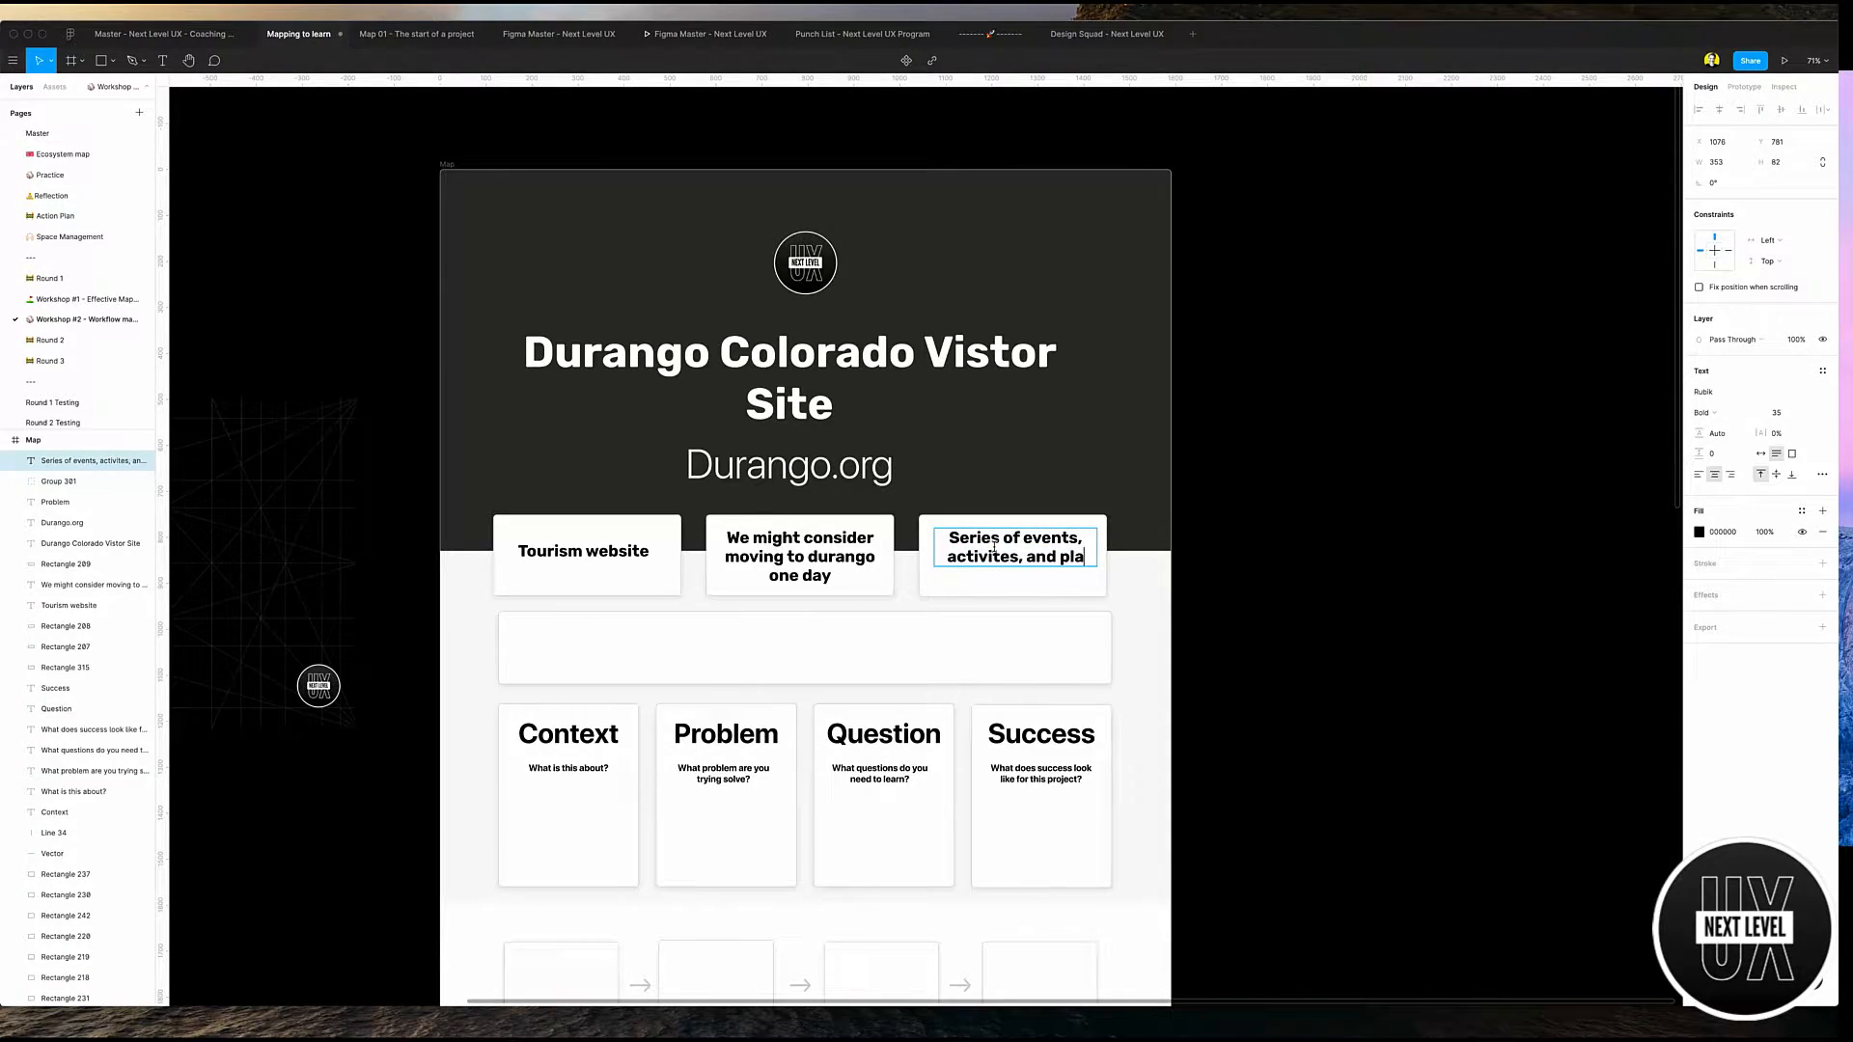
text(ces to experience)
key(Escape)
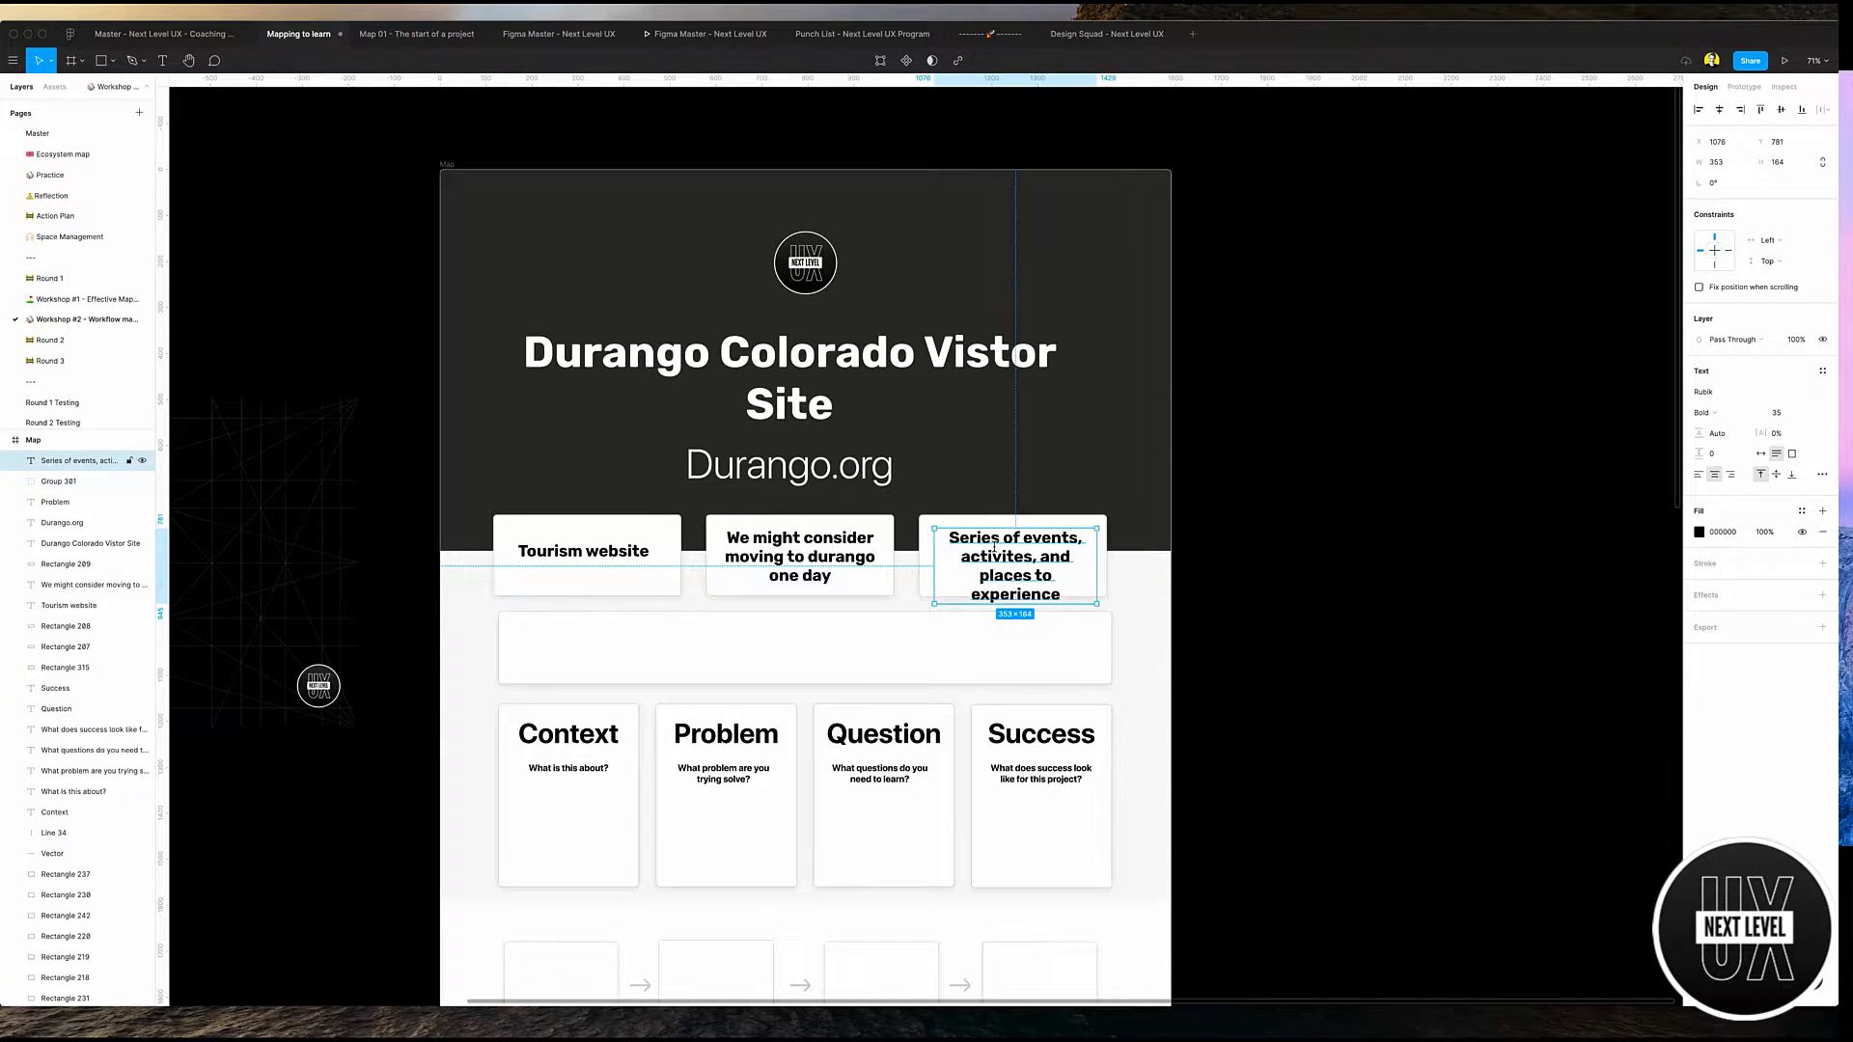
drag(1096, 566, 1107, 565)
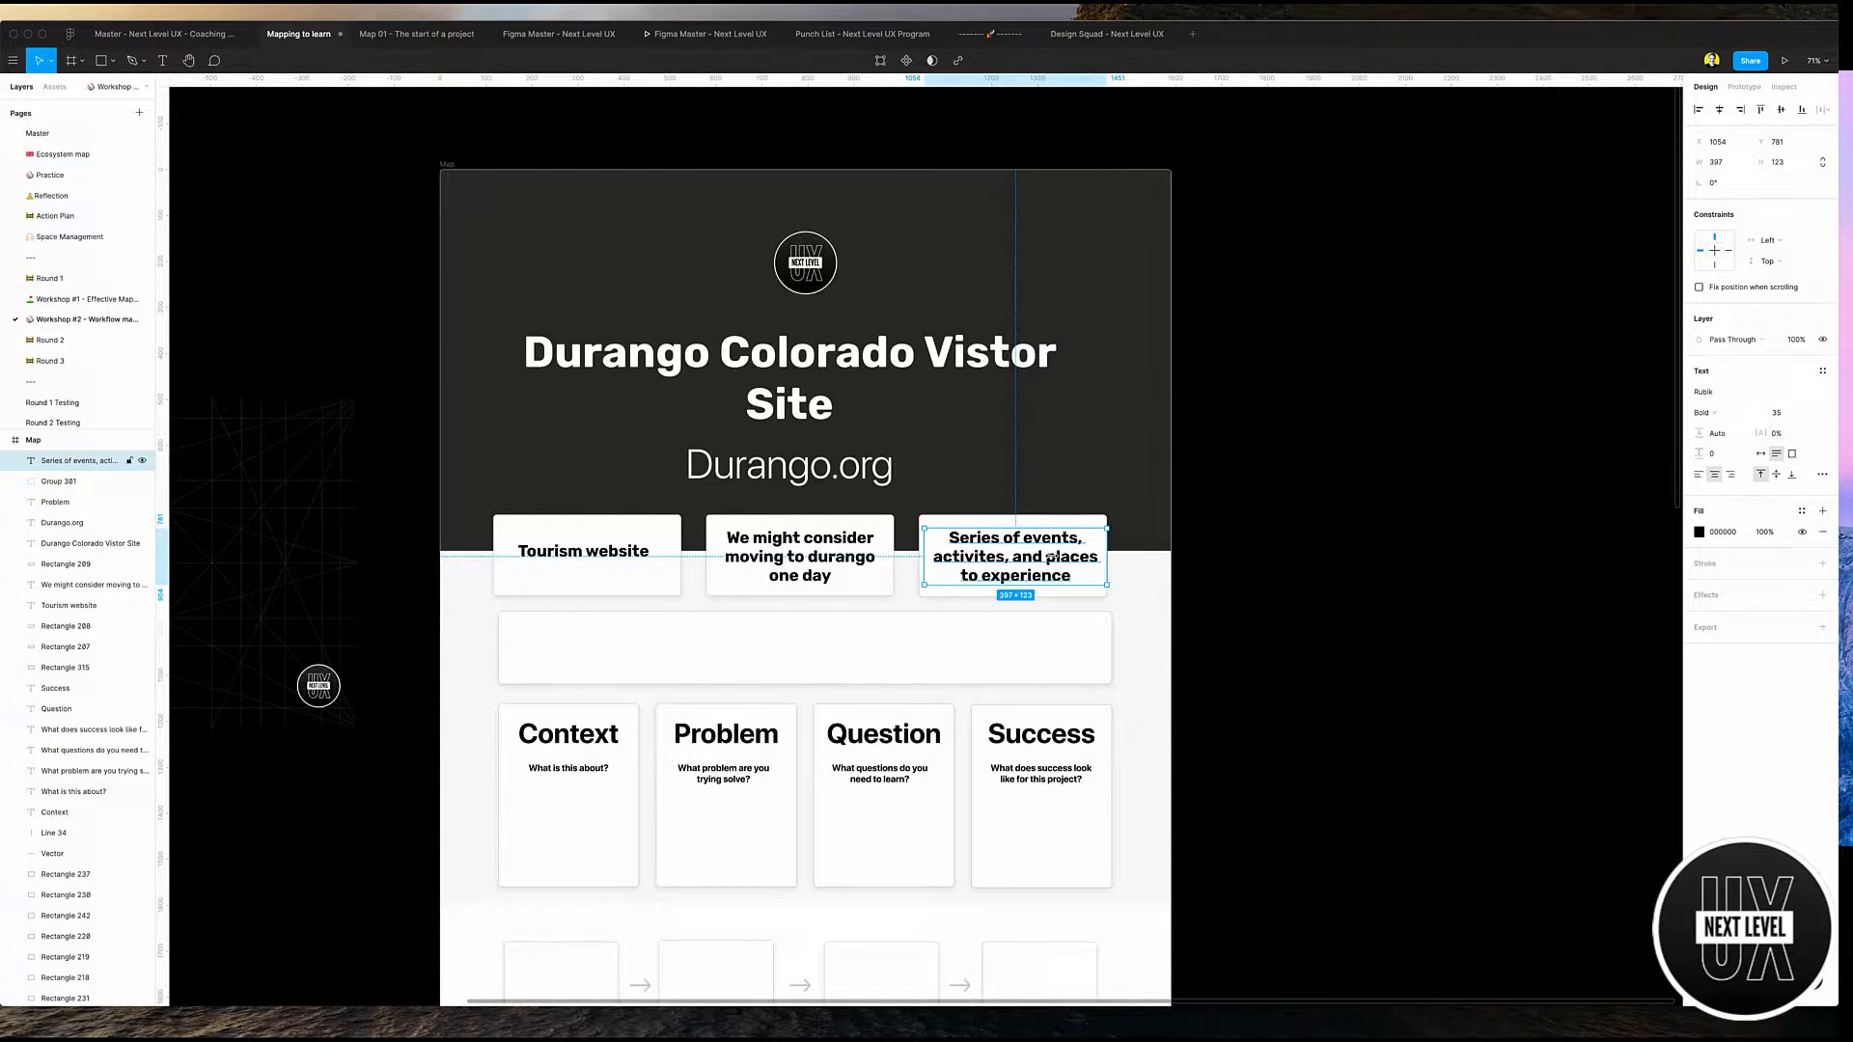
click(1203, 582)
- Narrow the main title to about 855 px so it wraps before "Vistor", and recentre the title and "Durango.org" under the logo
click(903, 381)
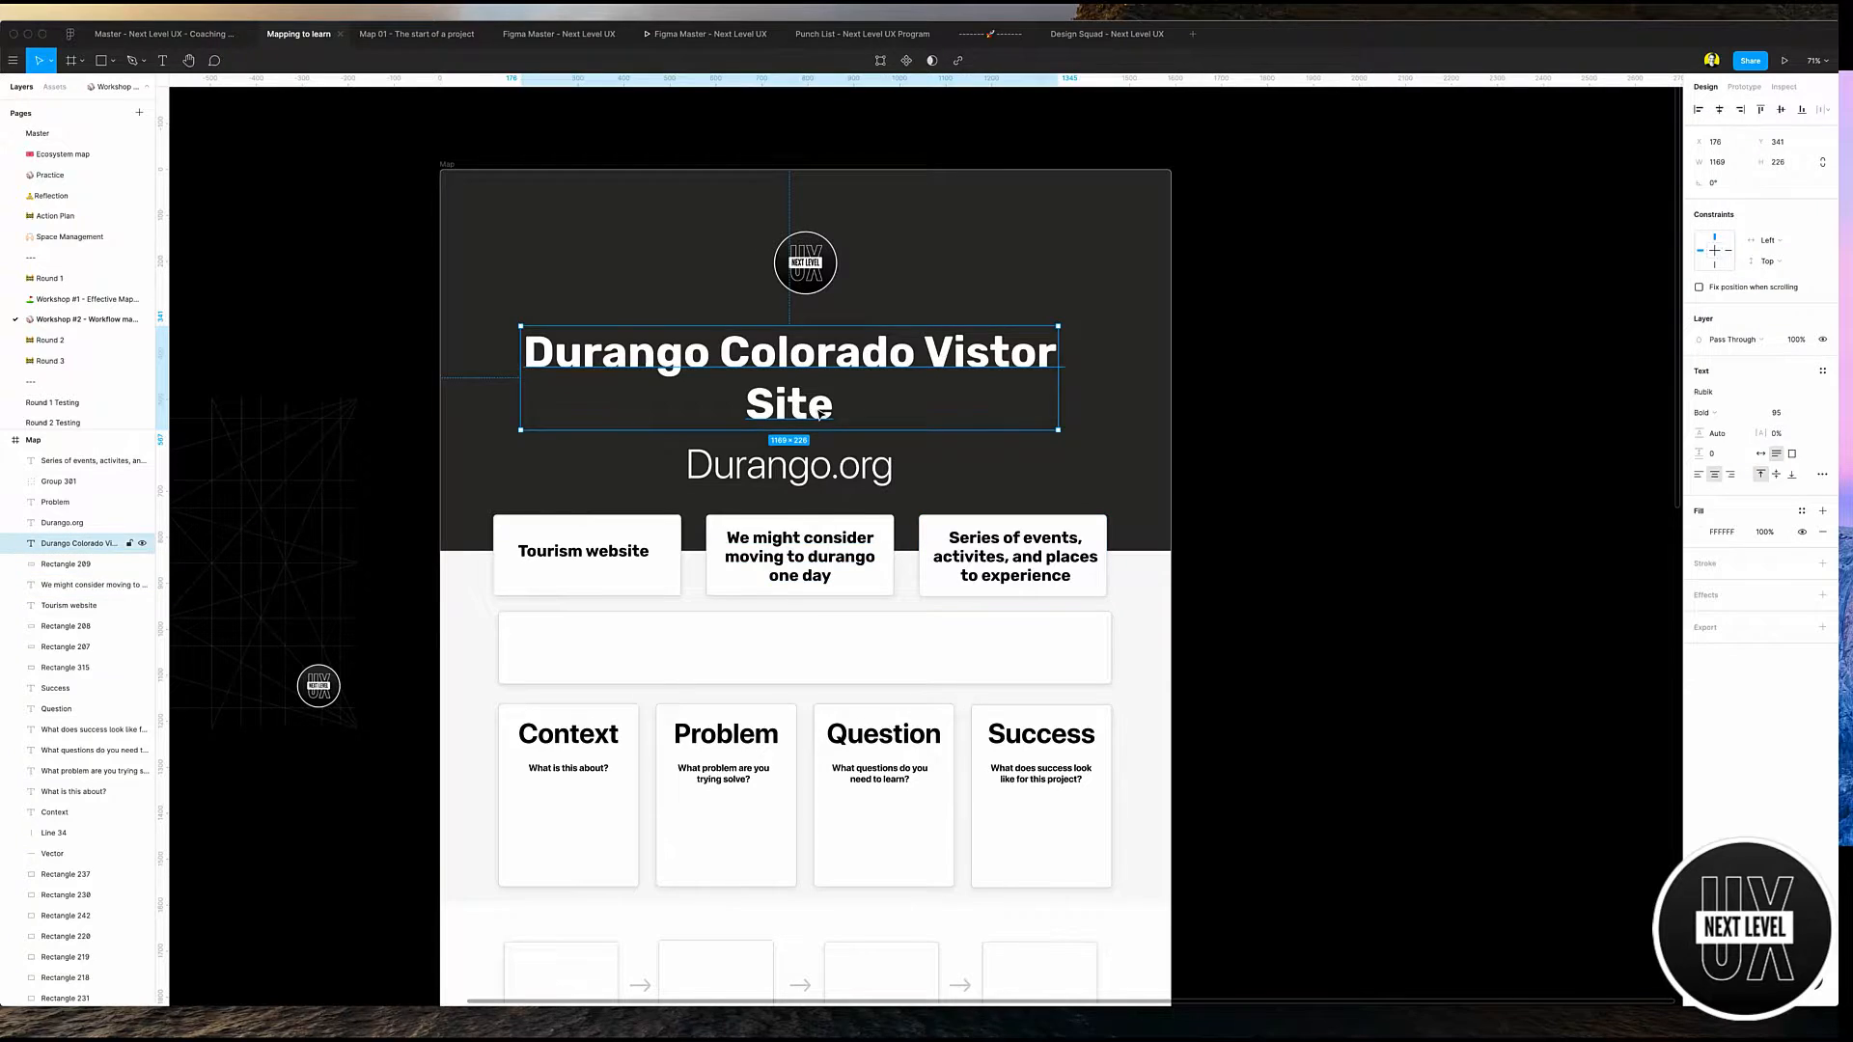
drag(1059, 391, 1010, 391)
drag(833, 389, 855, 389)
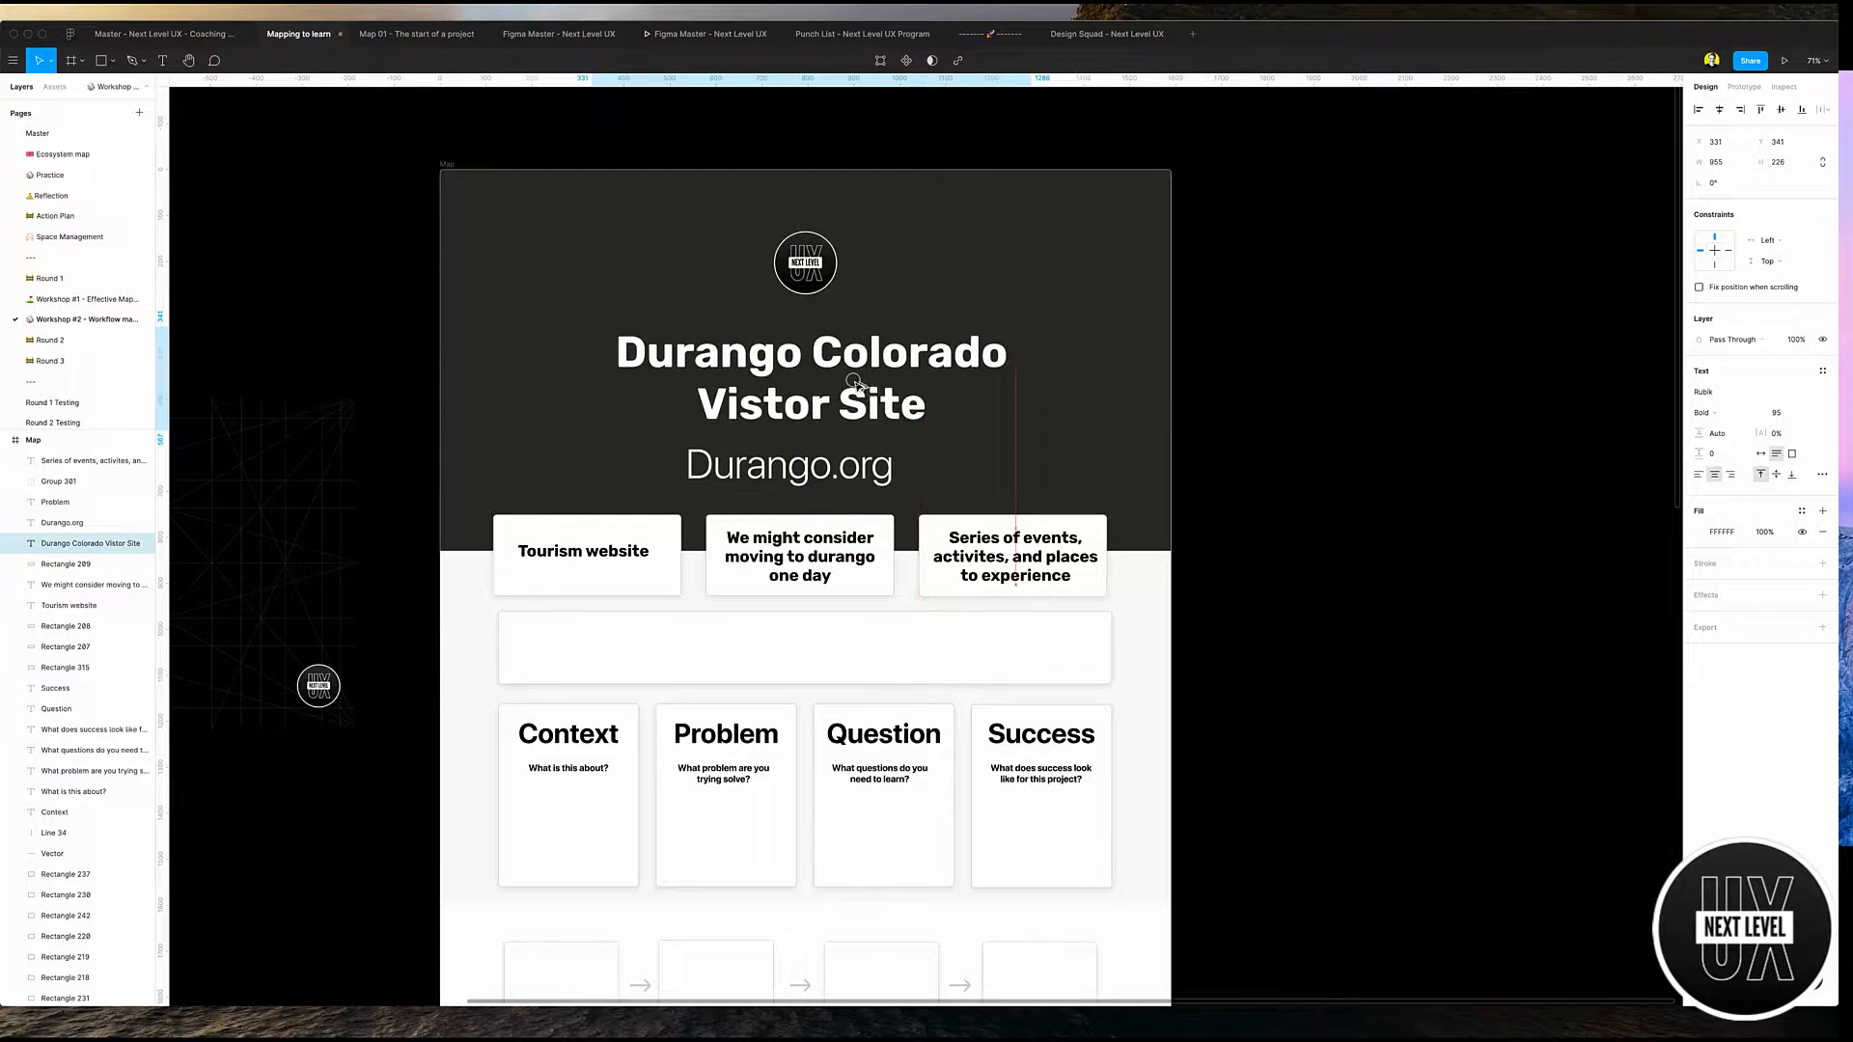
drag(832, 458, 843, 457)
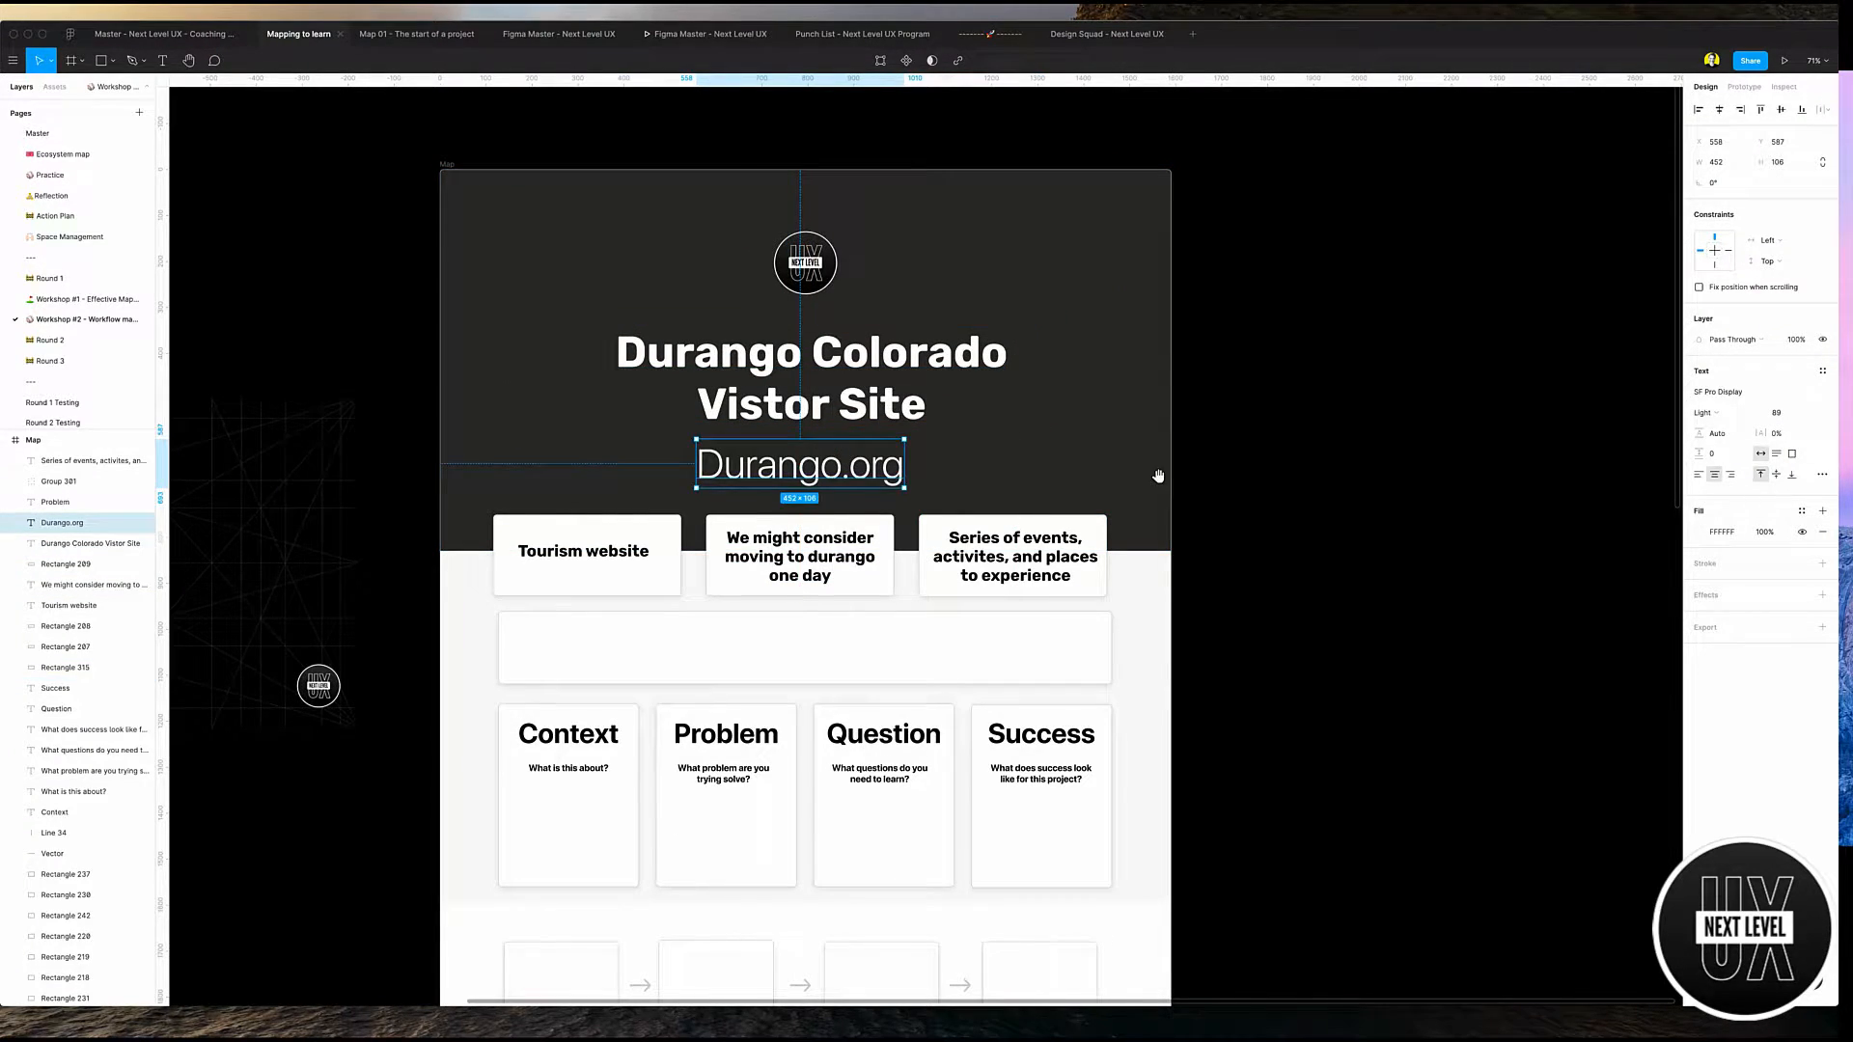
- Duplicate the "Context" heading into the wide empty card above it
drag(1033, 502, 1048, 454)
drag(710, 625, 703, 530)
click(680, 516)
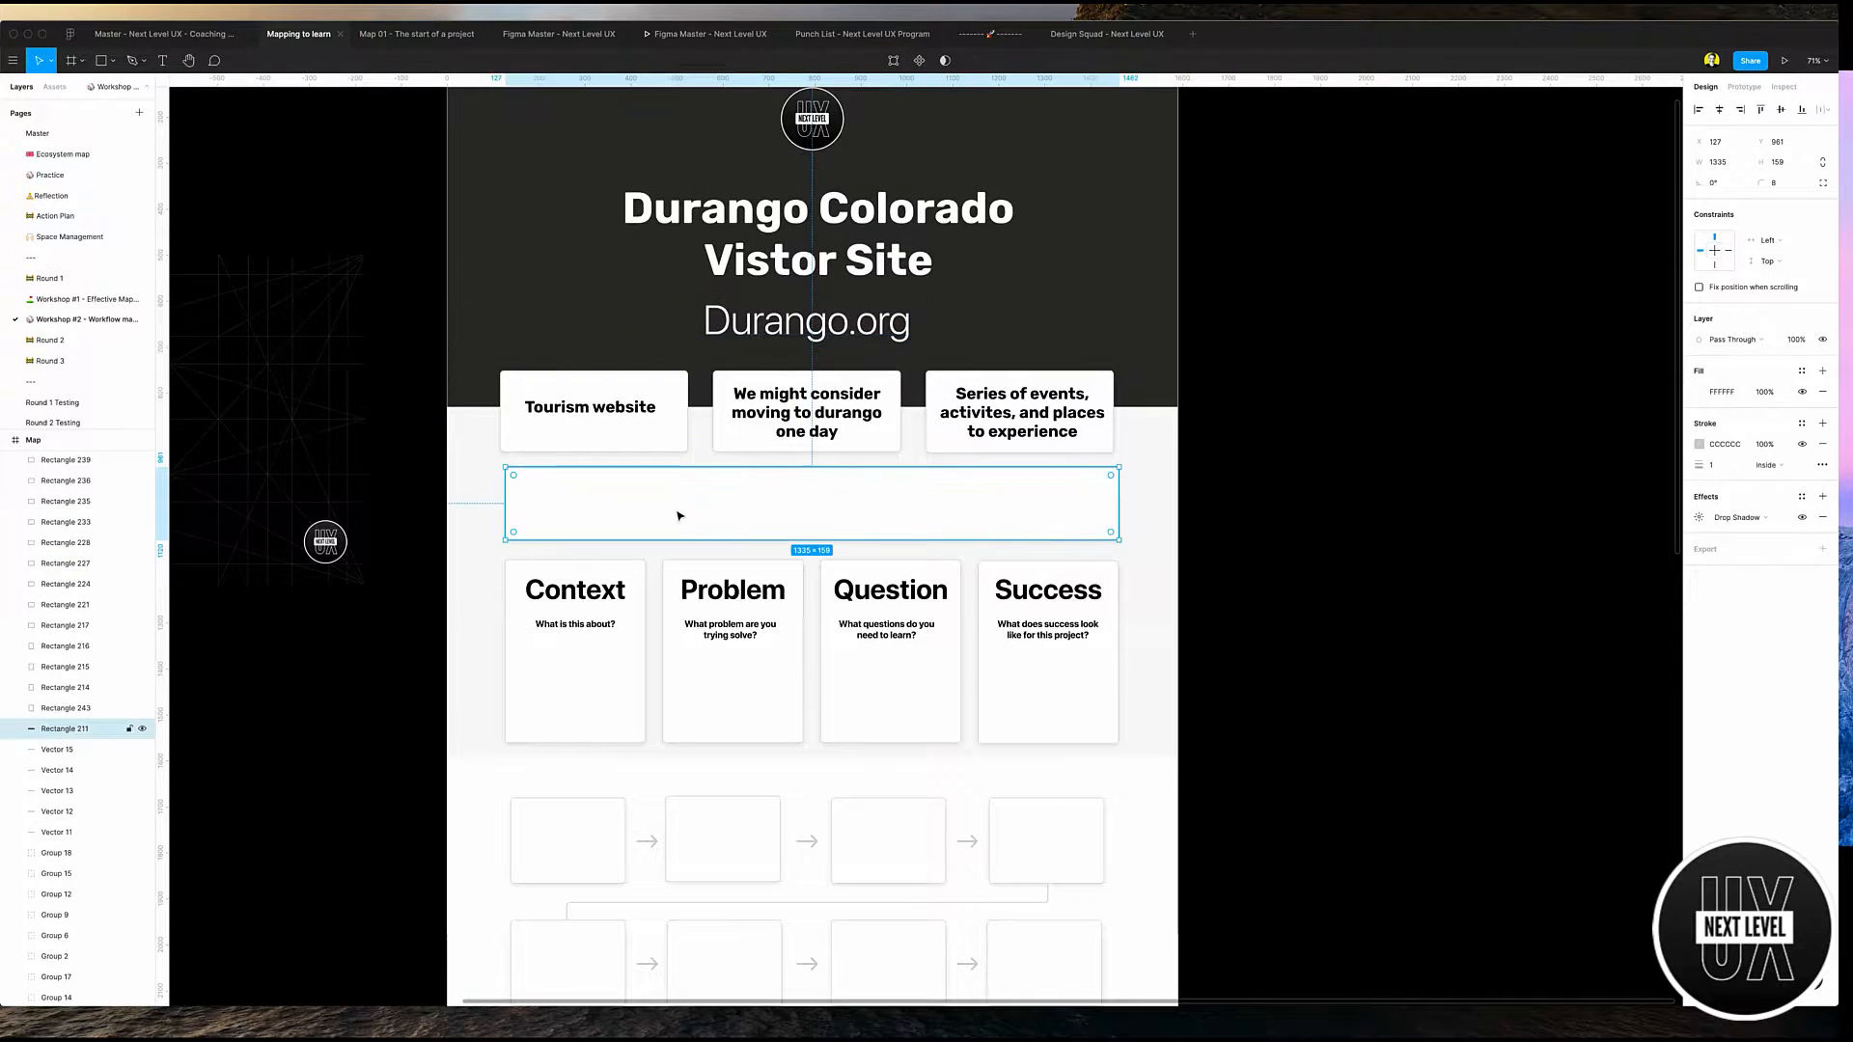
key(z)
click(553, 511)
drag(564, 669, 568, 494)
- Change the copied heading in the wide card to "Map out the general ecosystme"
double_click(568, 494)
text(Map o)
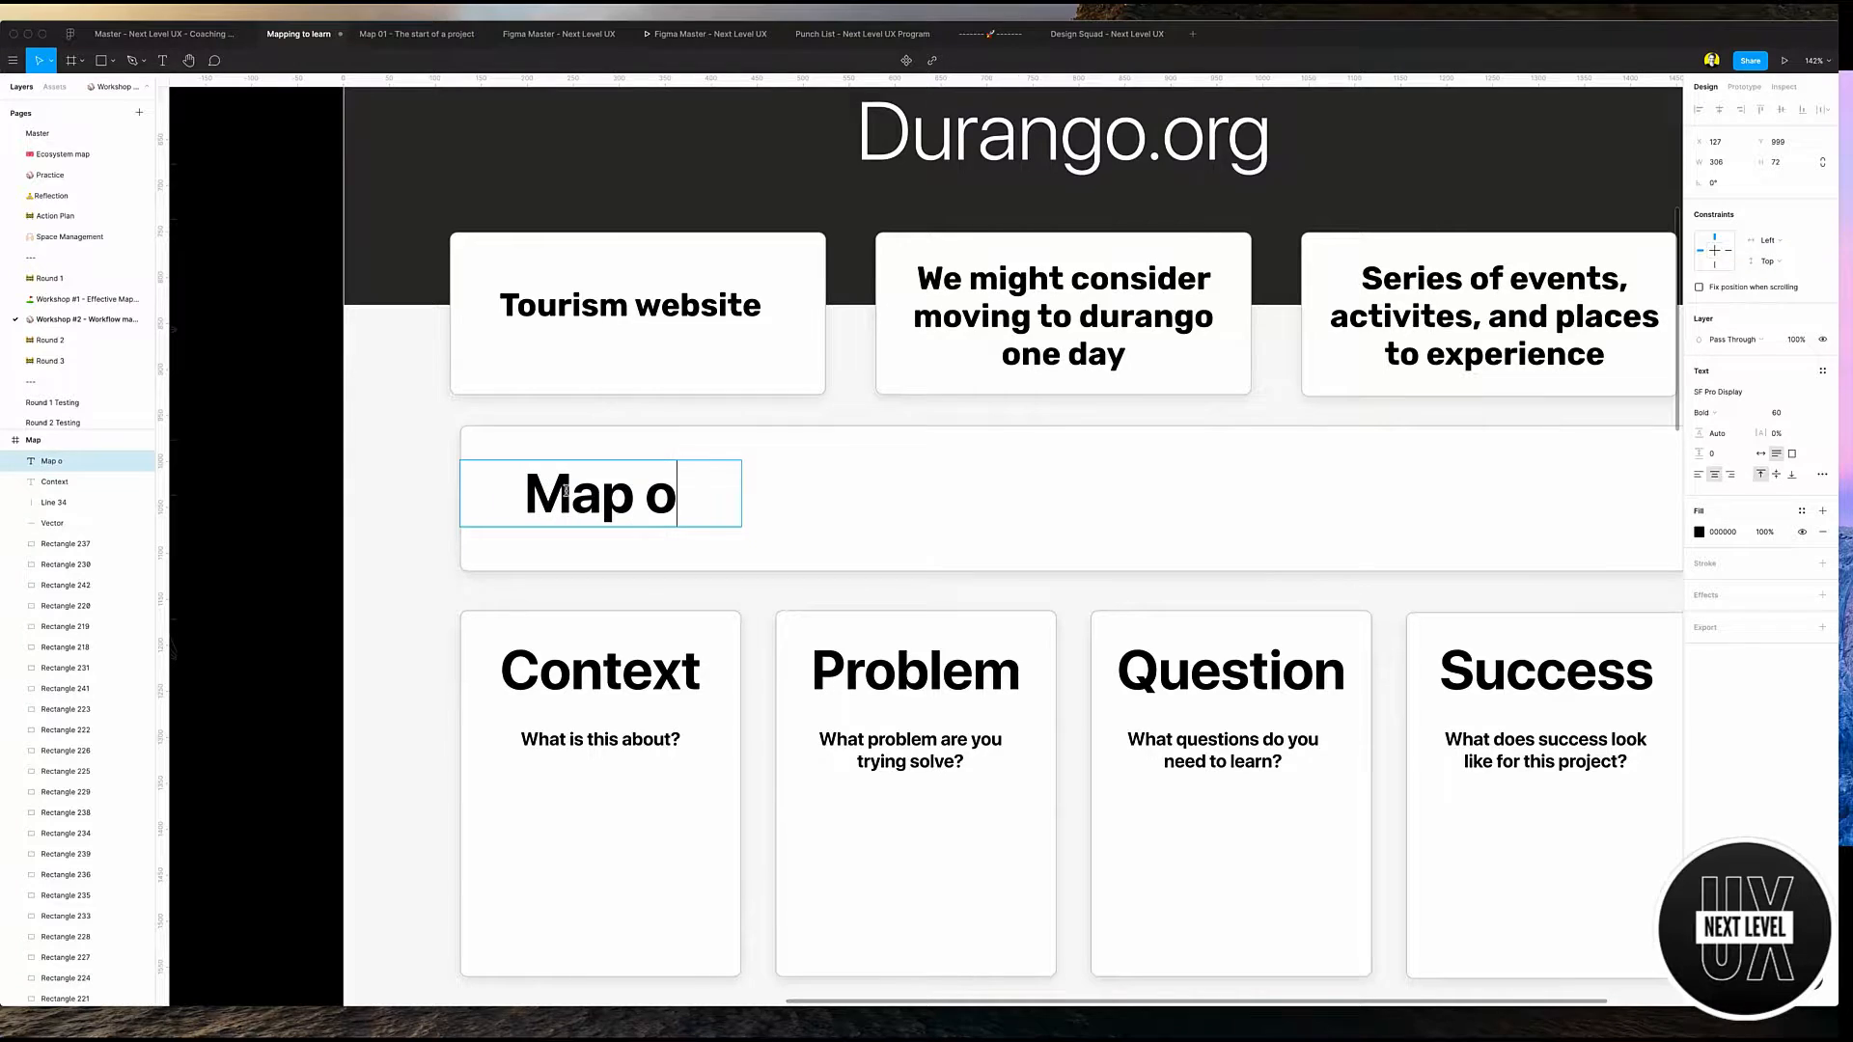
text(u t then)
key(BackSpace)
key(BackSpace)
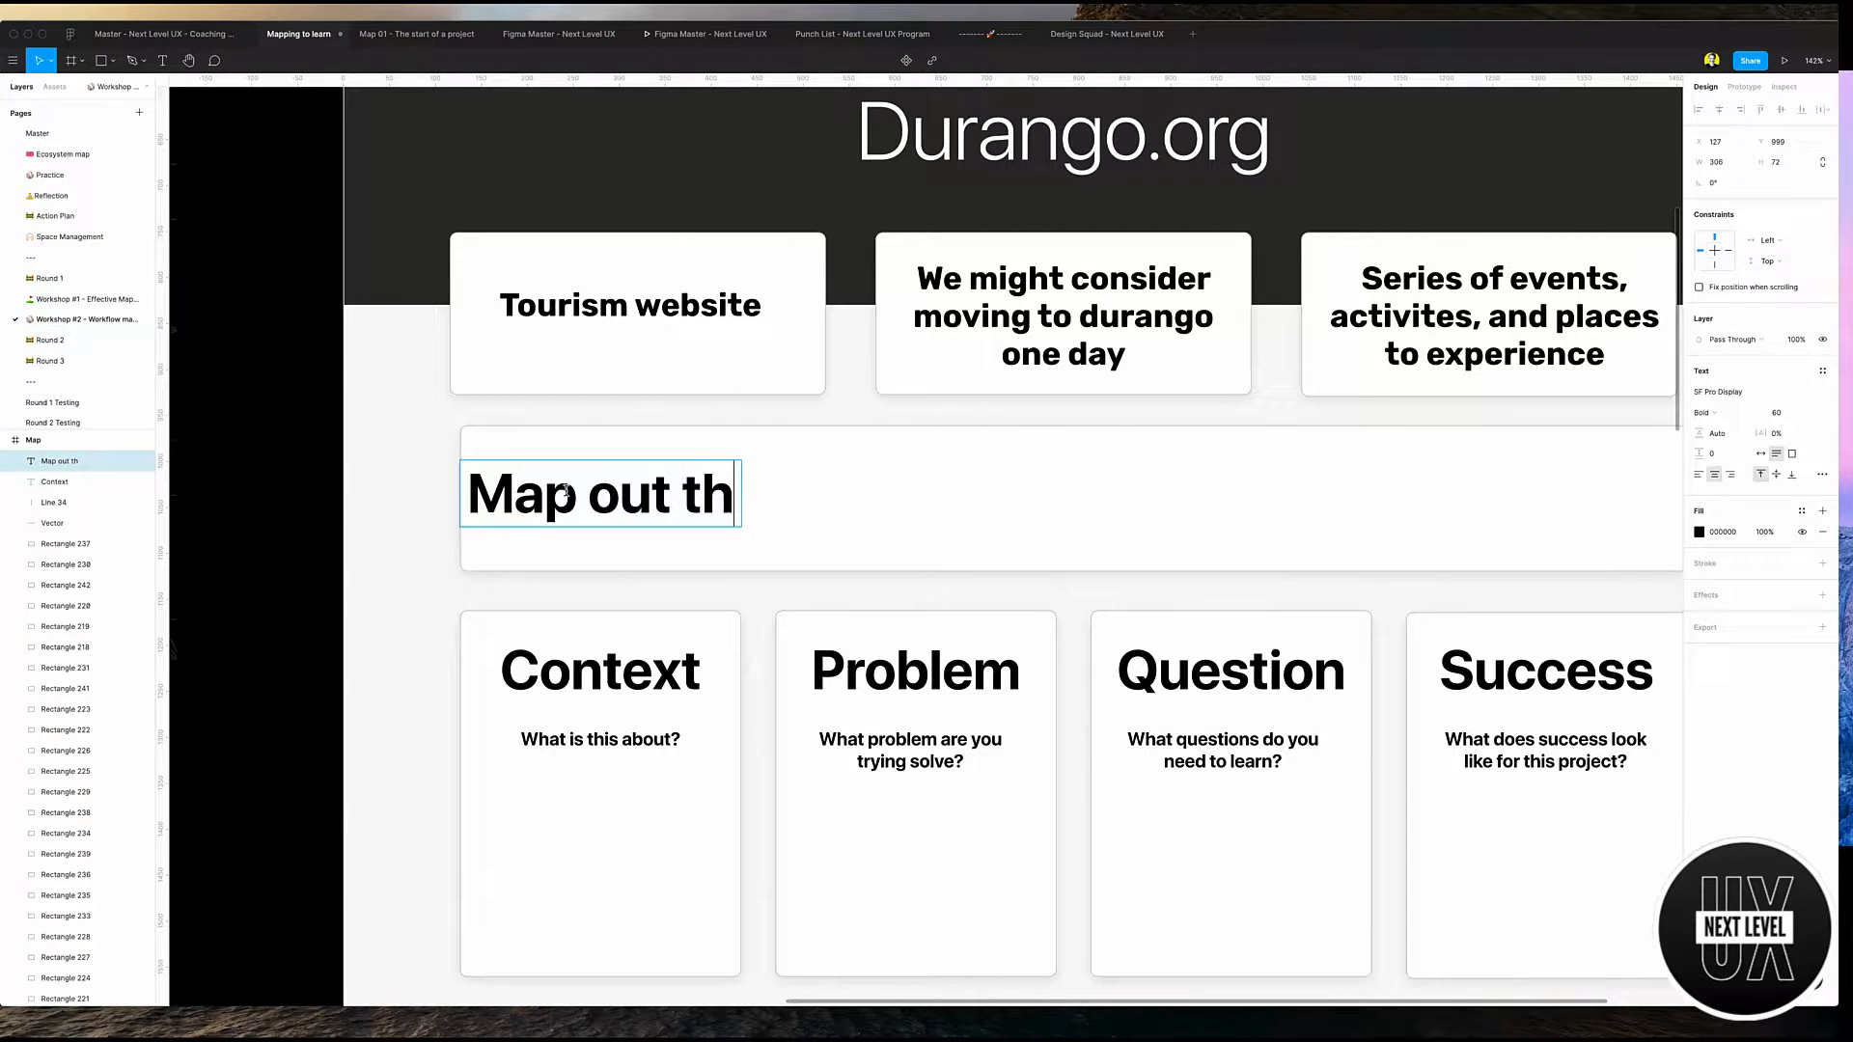
text(e nee)
key(BackSpace)
key(BackSpace)
key(BackSpace)
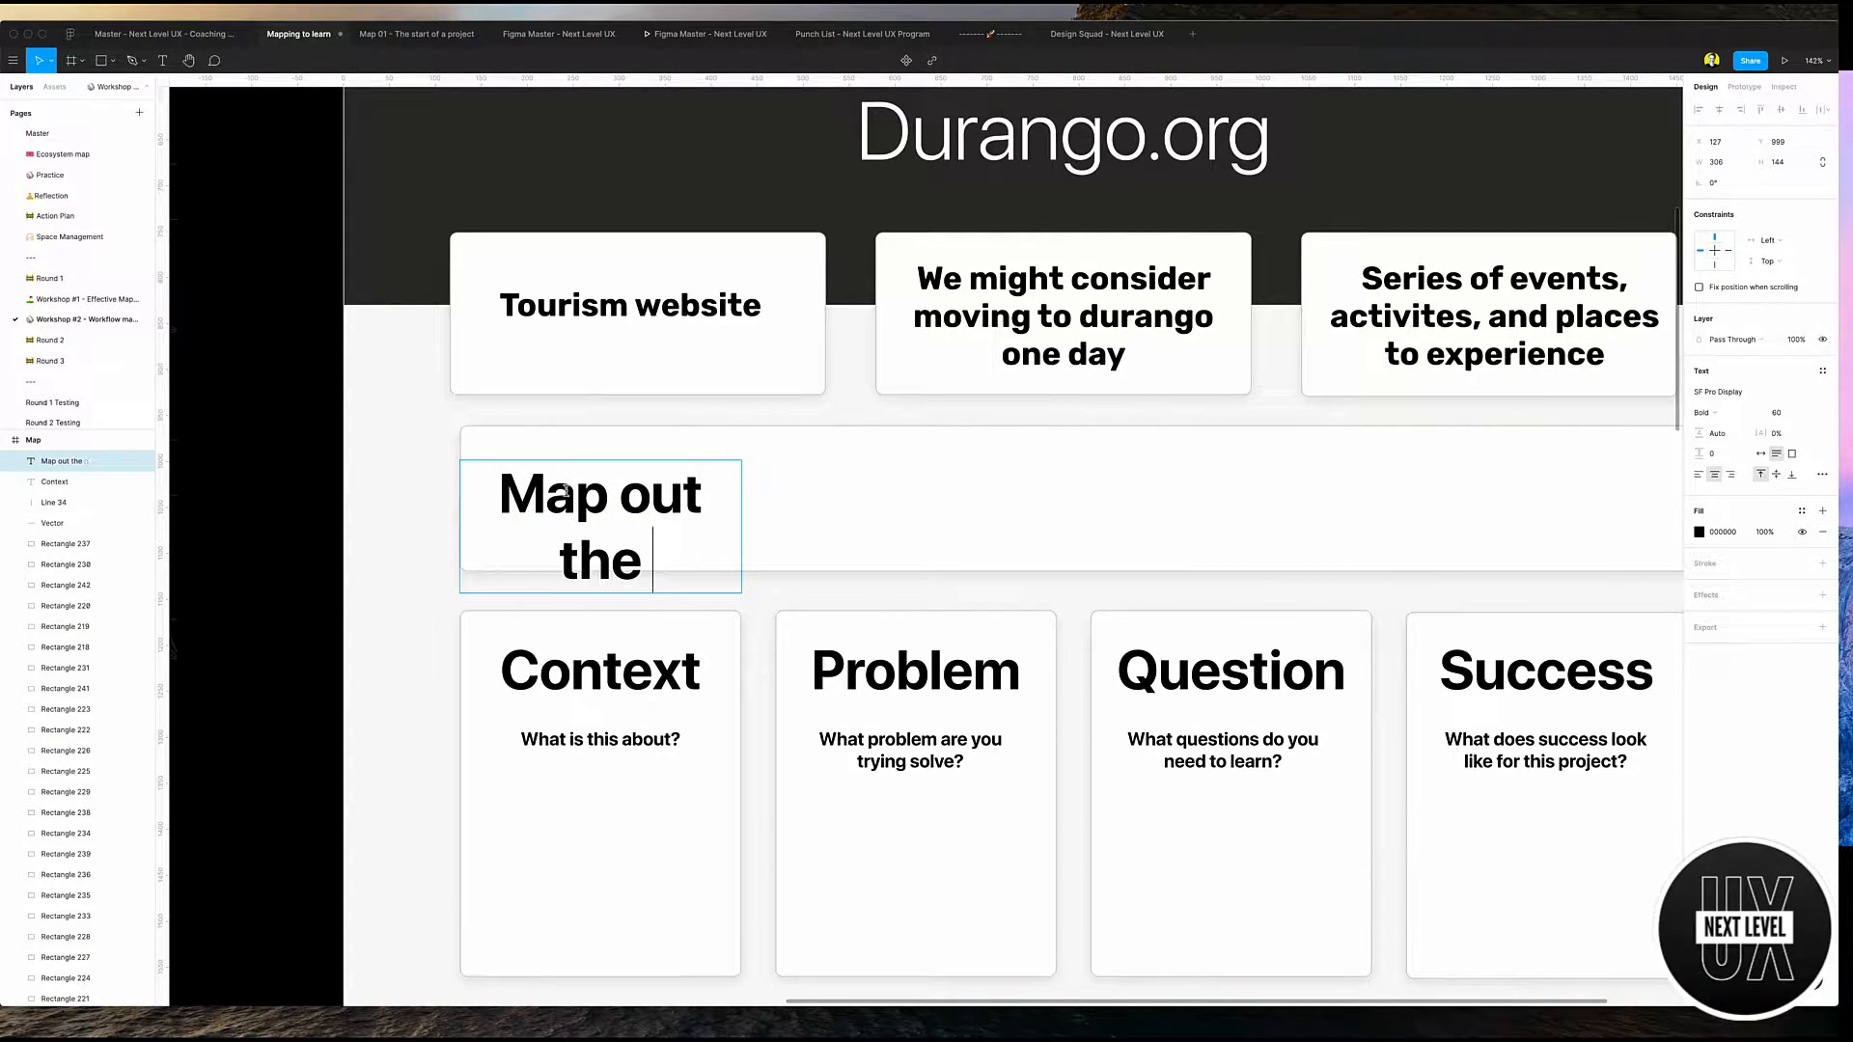
text(general ecosystme)
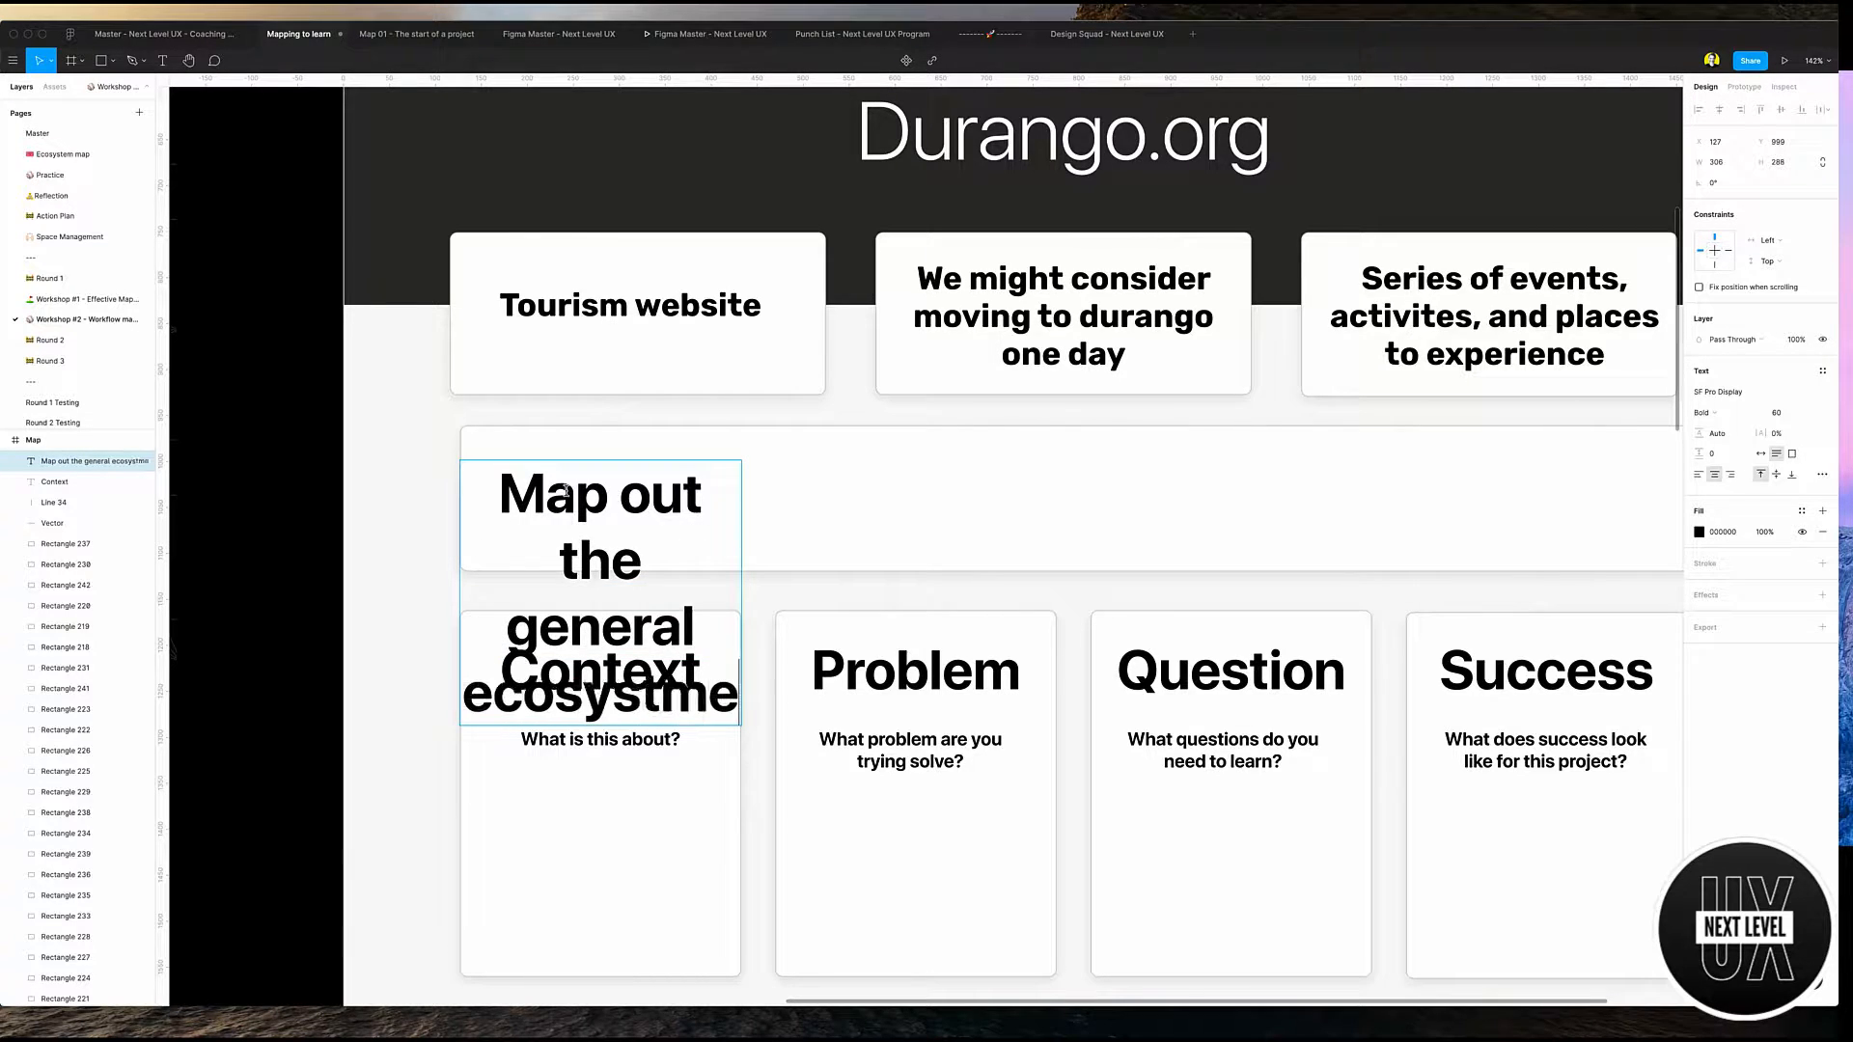
key(Escape)
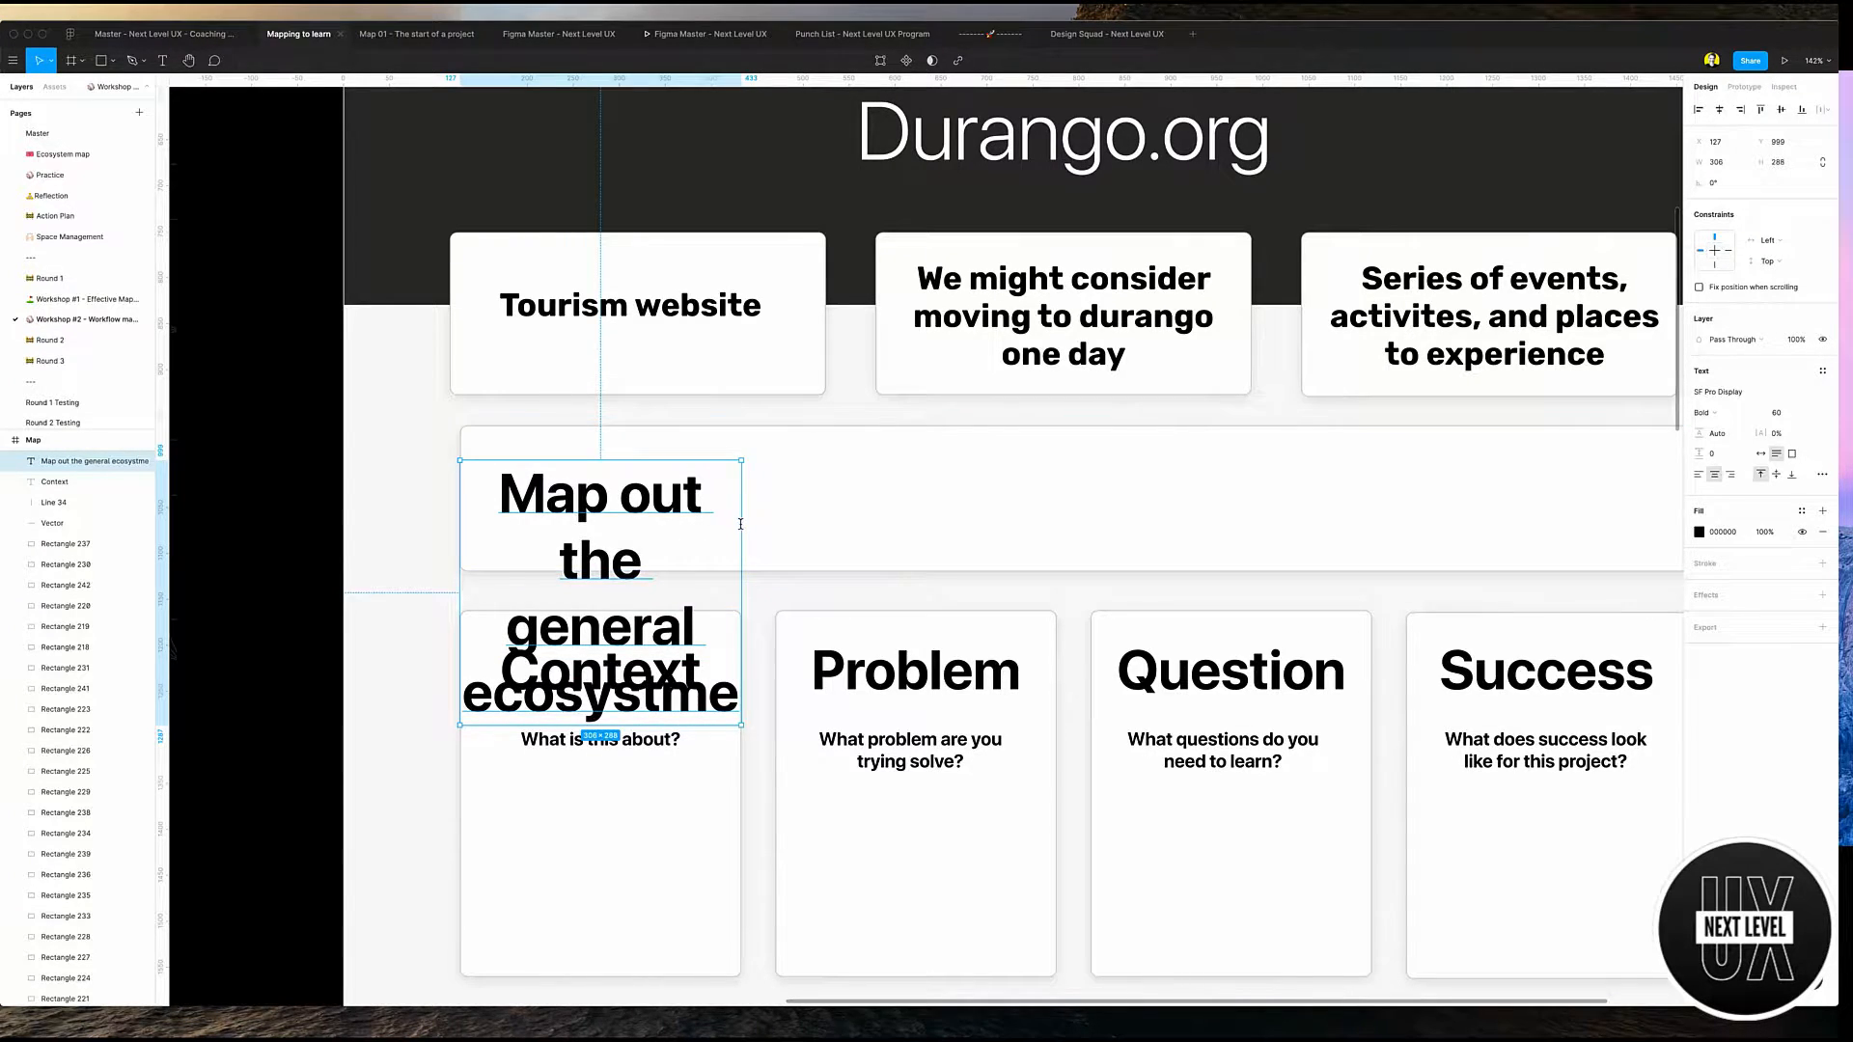
- Widen the wide card's heading box to about 1219 px and change its last word to "ecosytem"
drag(741, 531, 1581, 540)
double_click(1368, 515)
double_click(1362, 493)
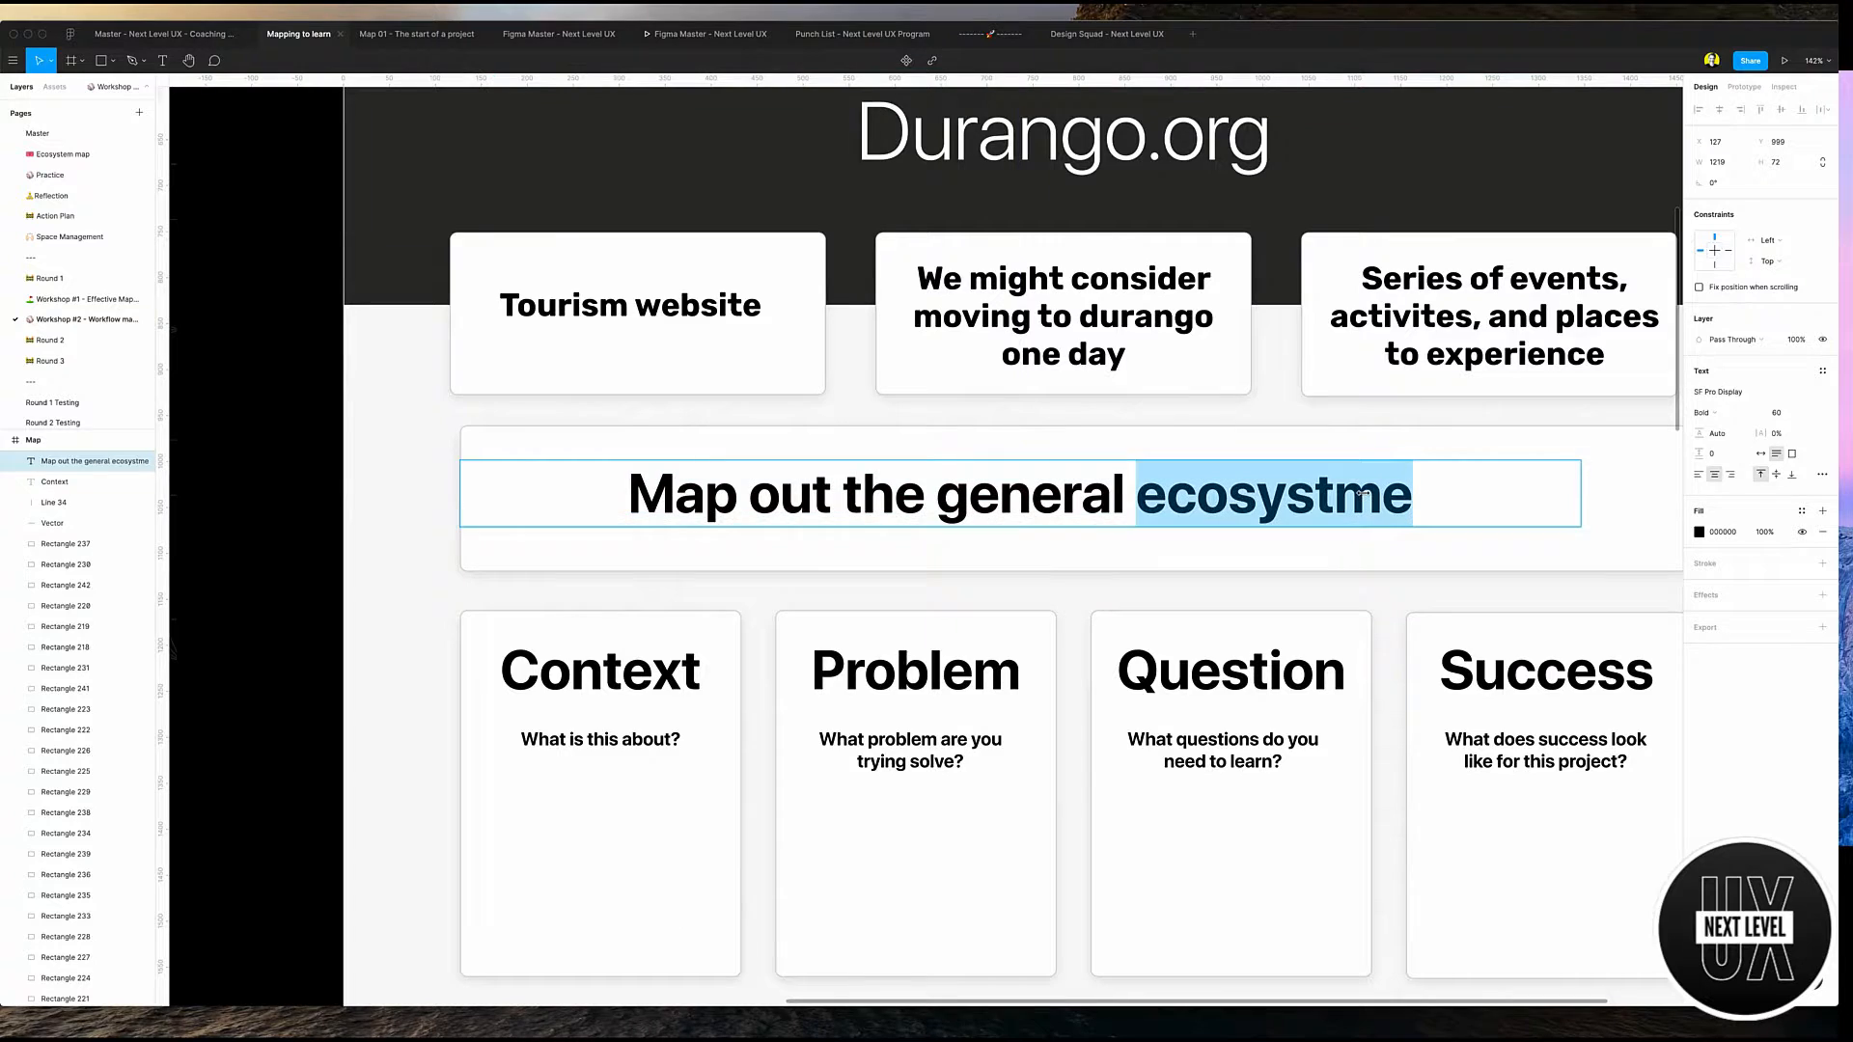
text(ecosytem)
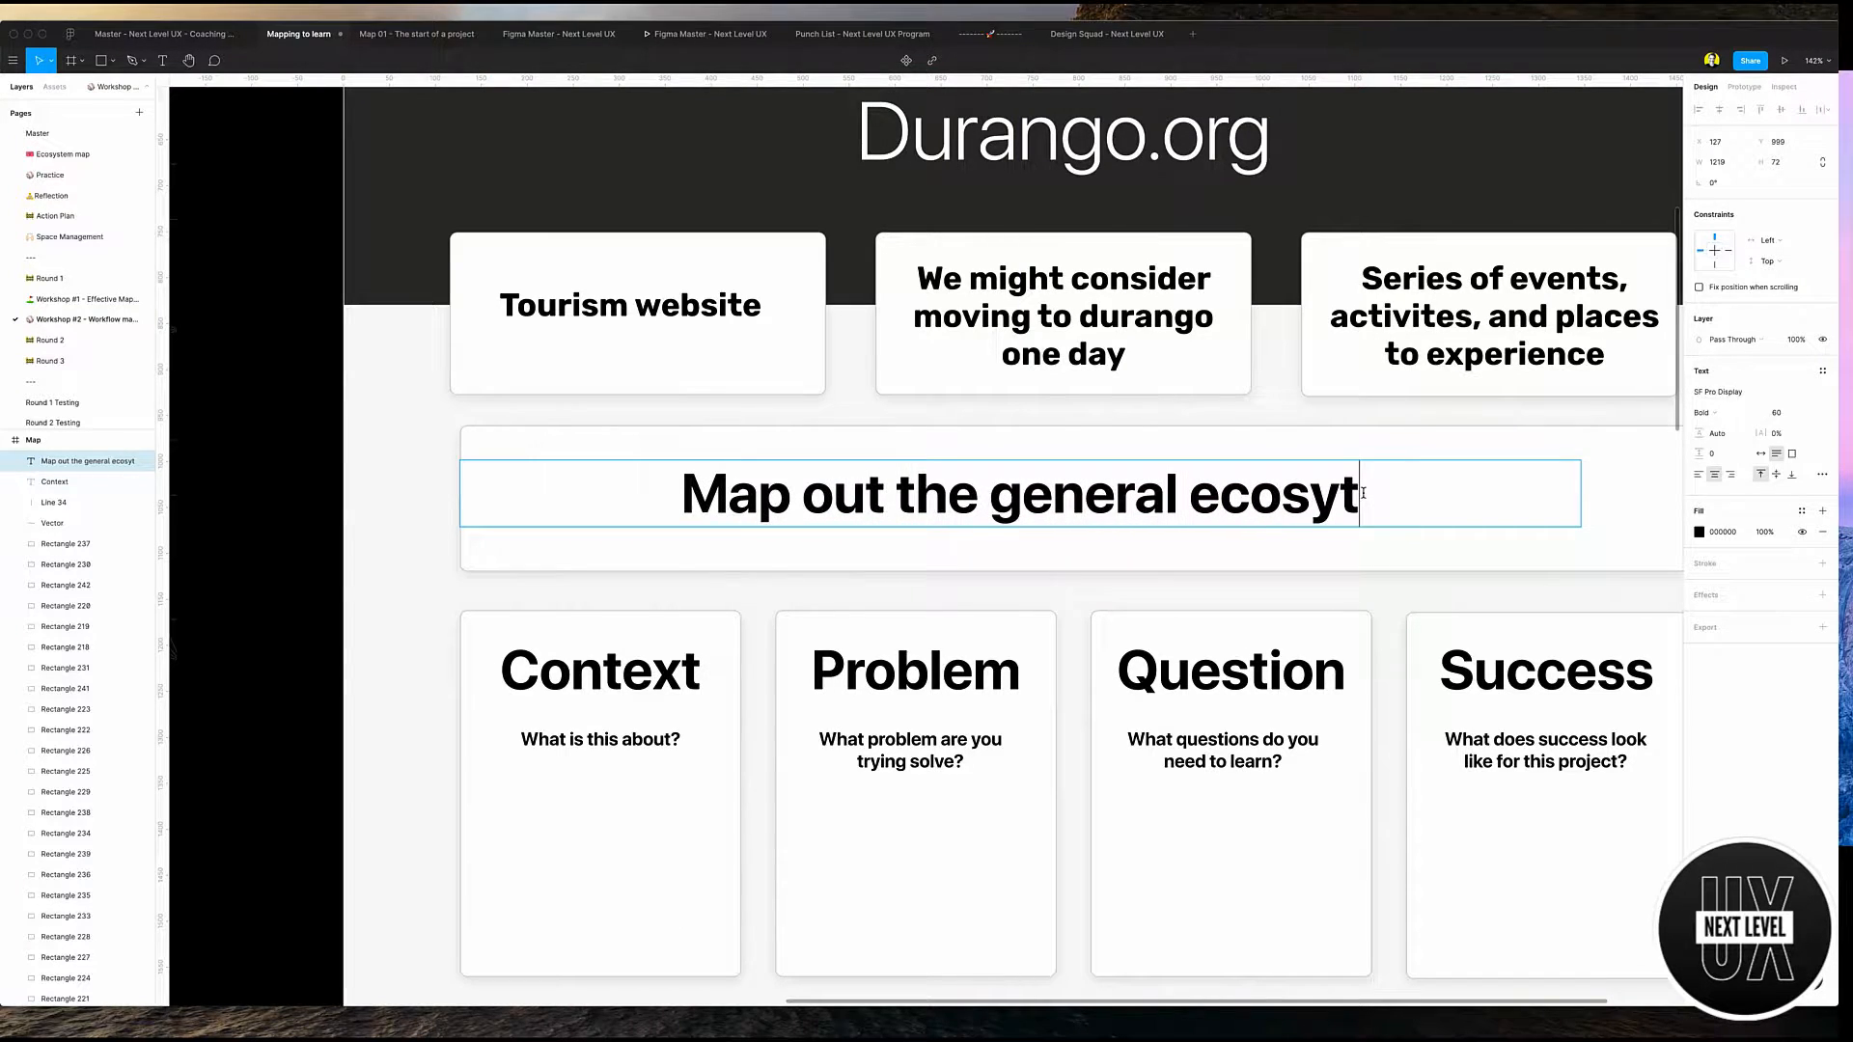
key(Escape)
scroll(1369, 499, down, 5)
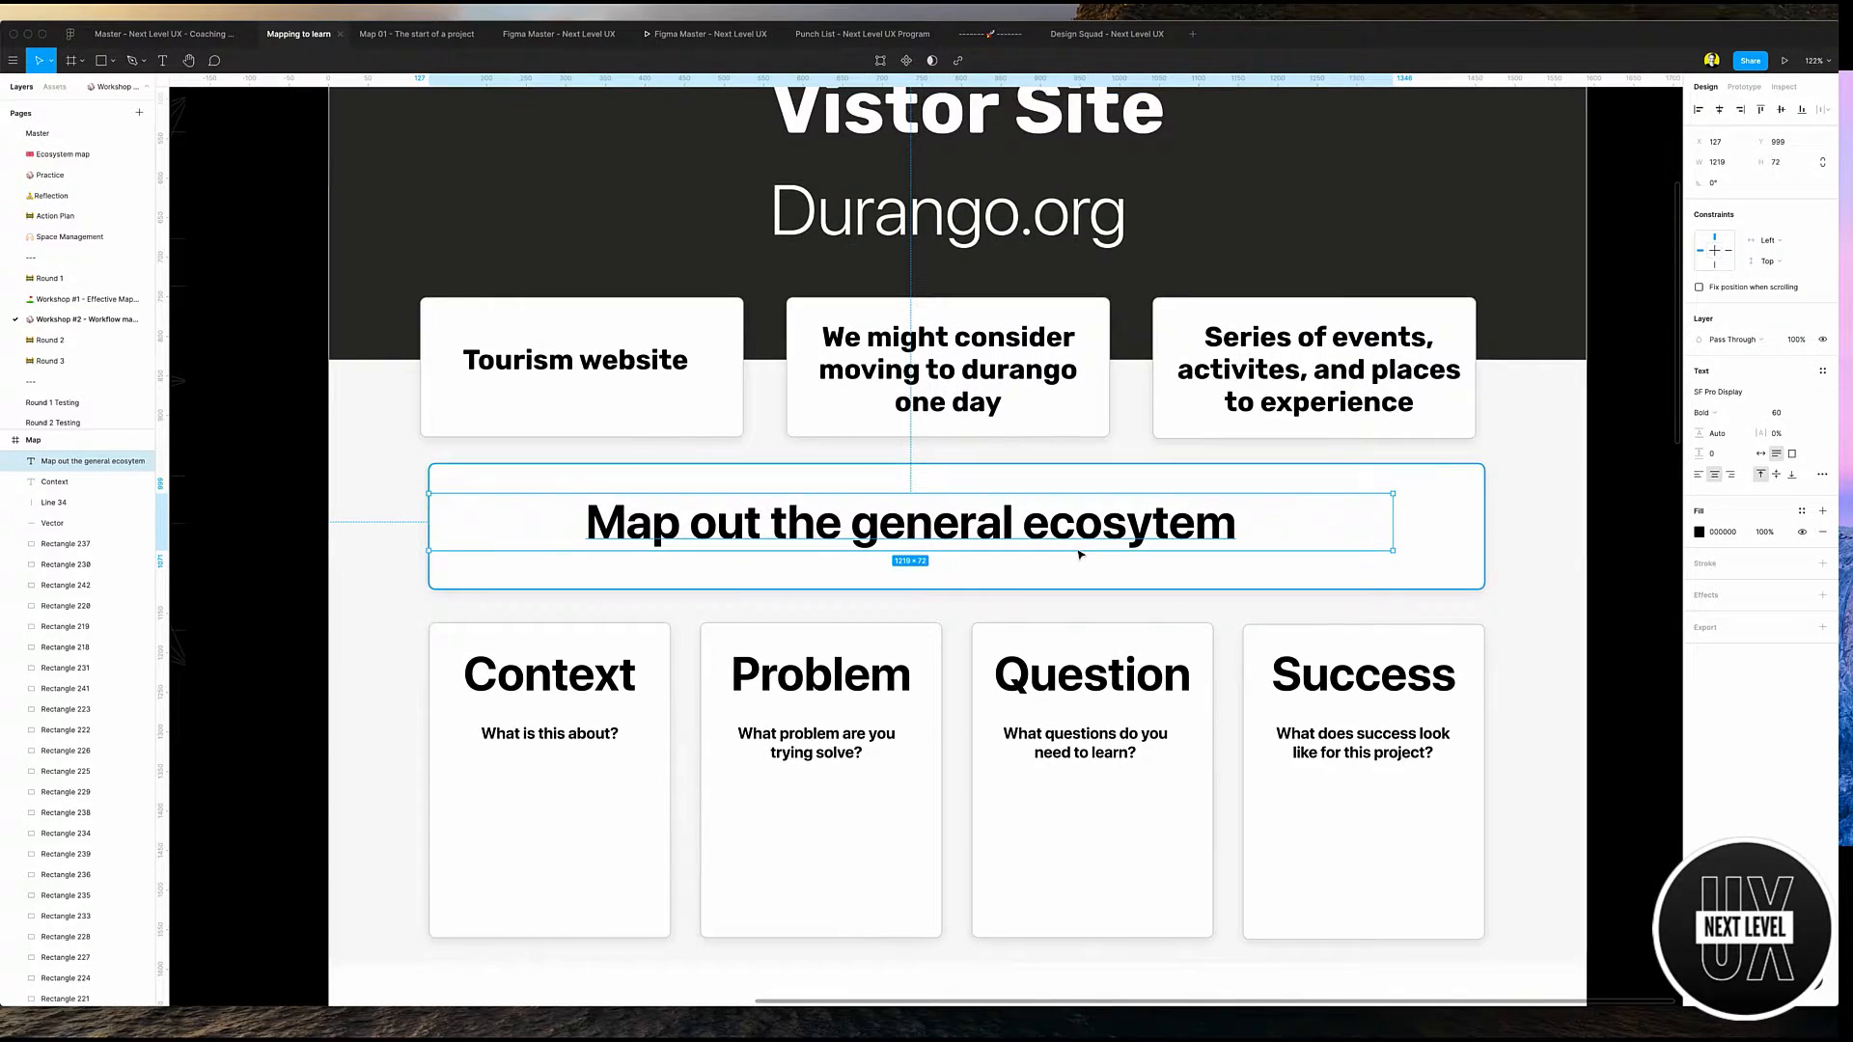
- Replace the Context card's prompt with "Help educate the community and visitors on what Durango has to offer"
scroll(981, 525, down, 1)
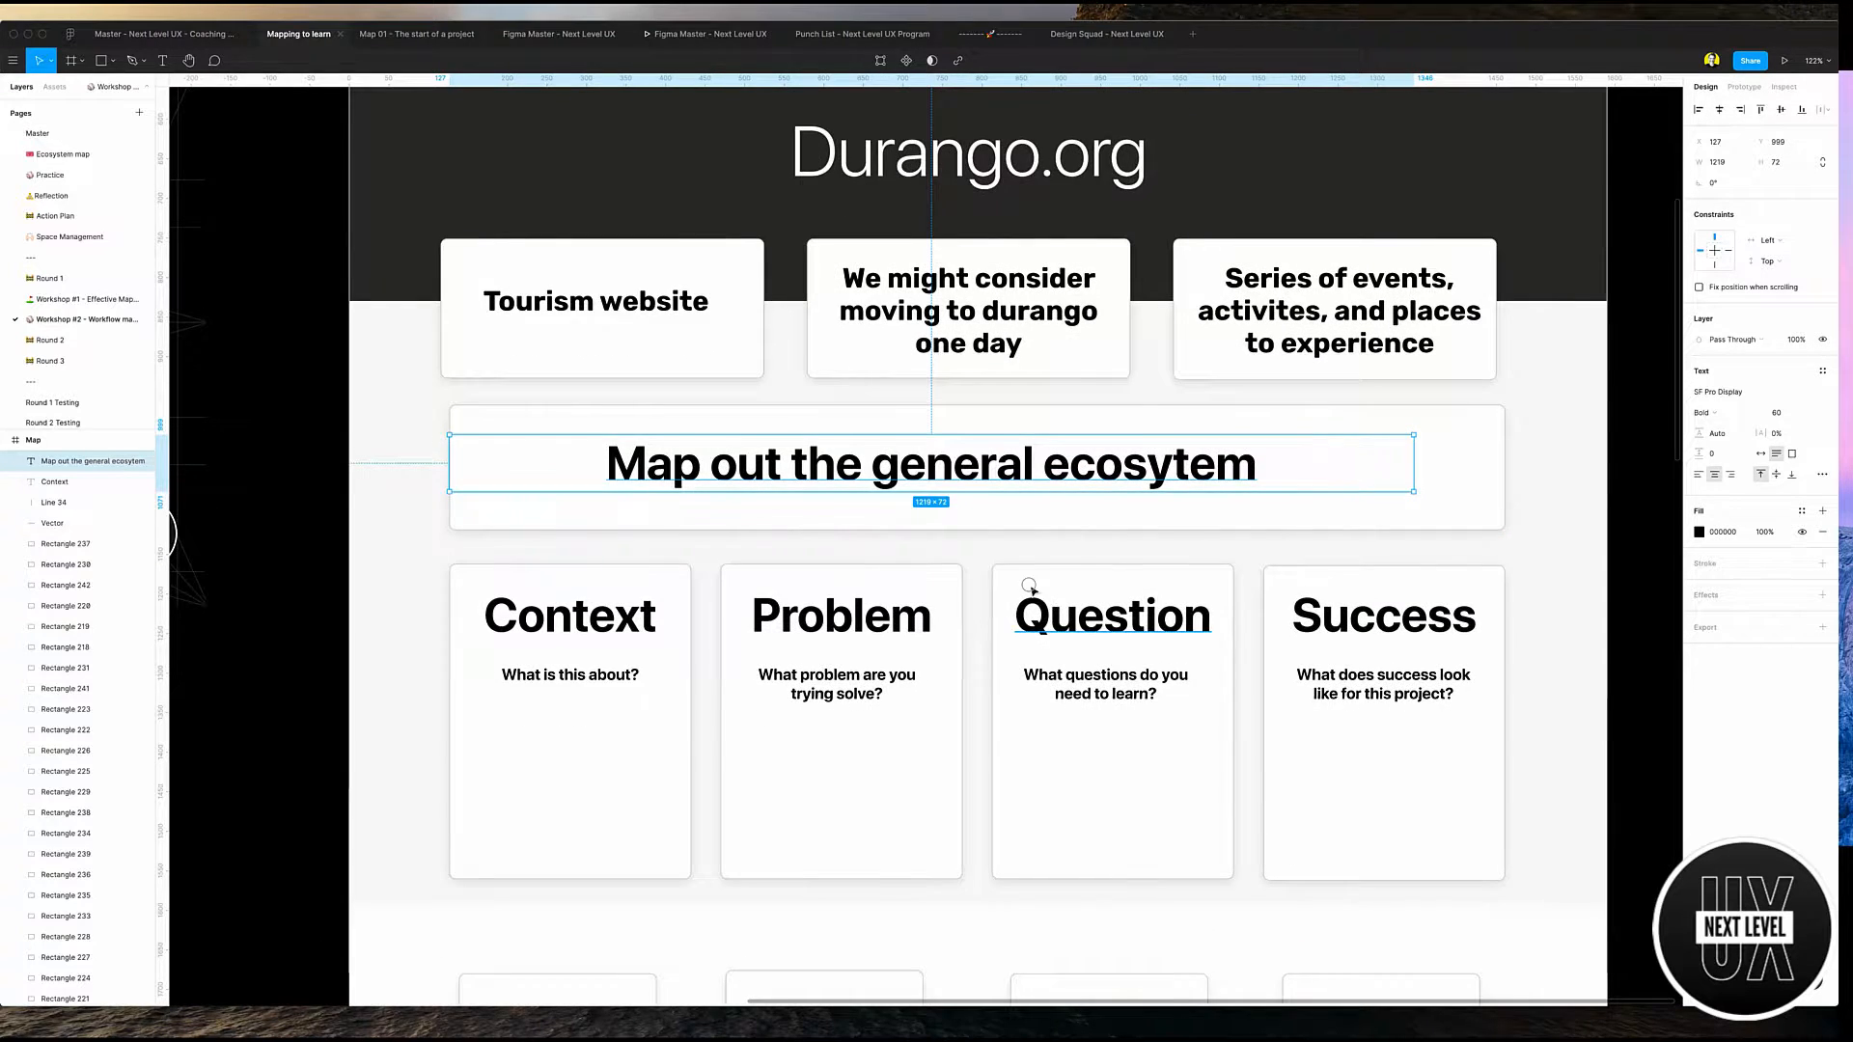
scroll(955, 511, down, 2)
scroll(956, 512, right, 2)
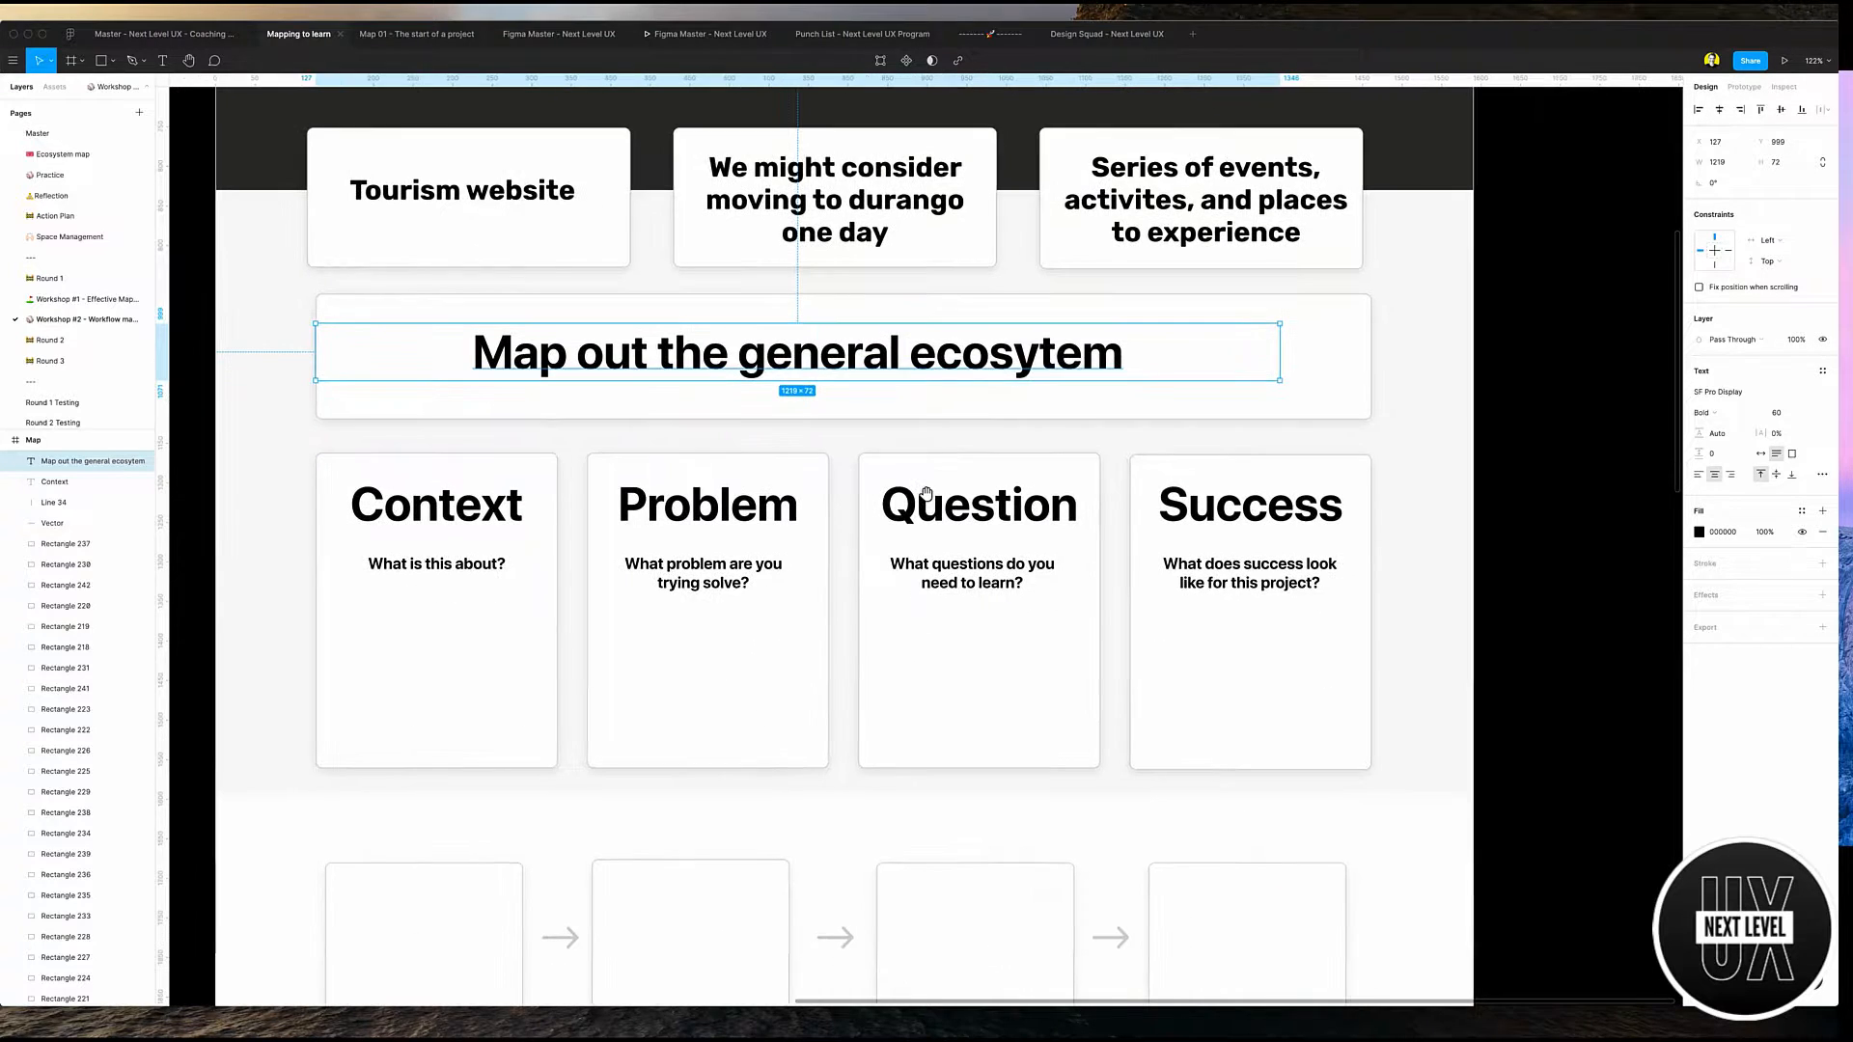
click(439, 570)
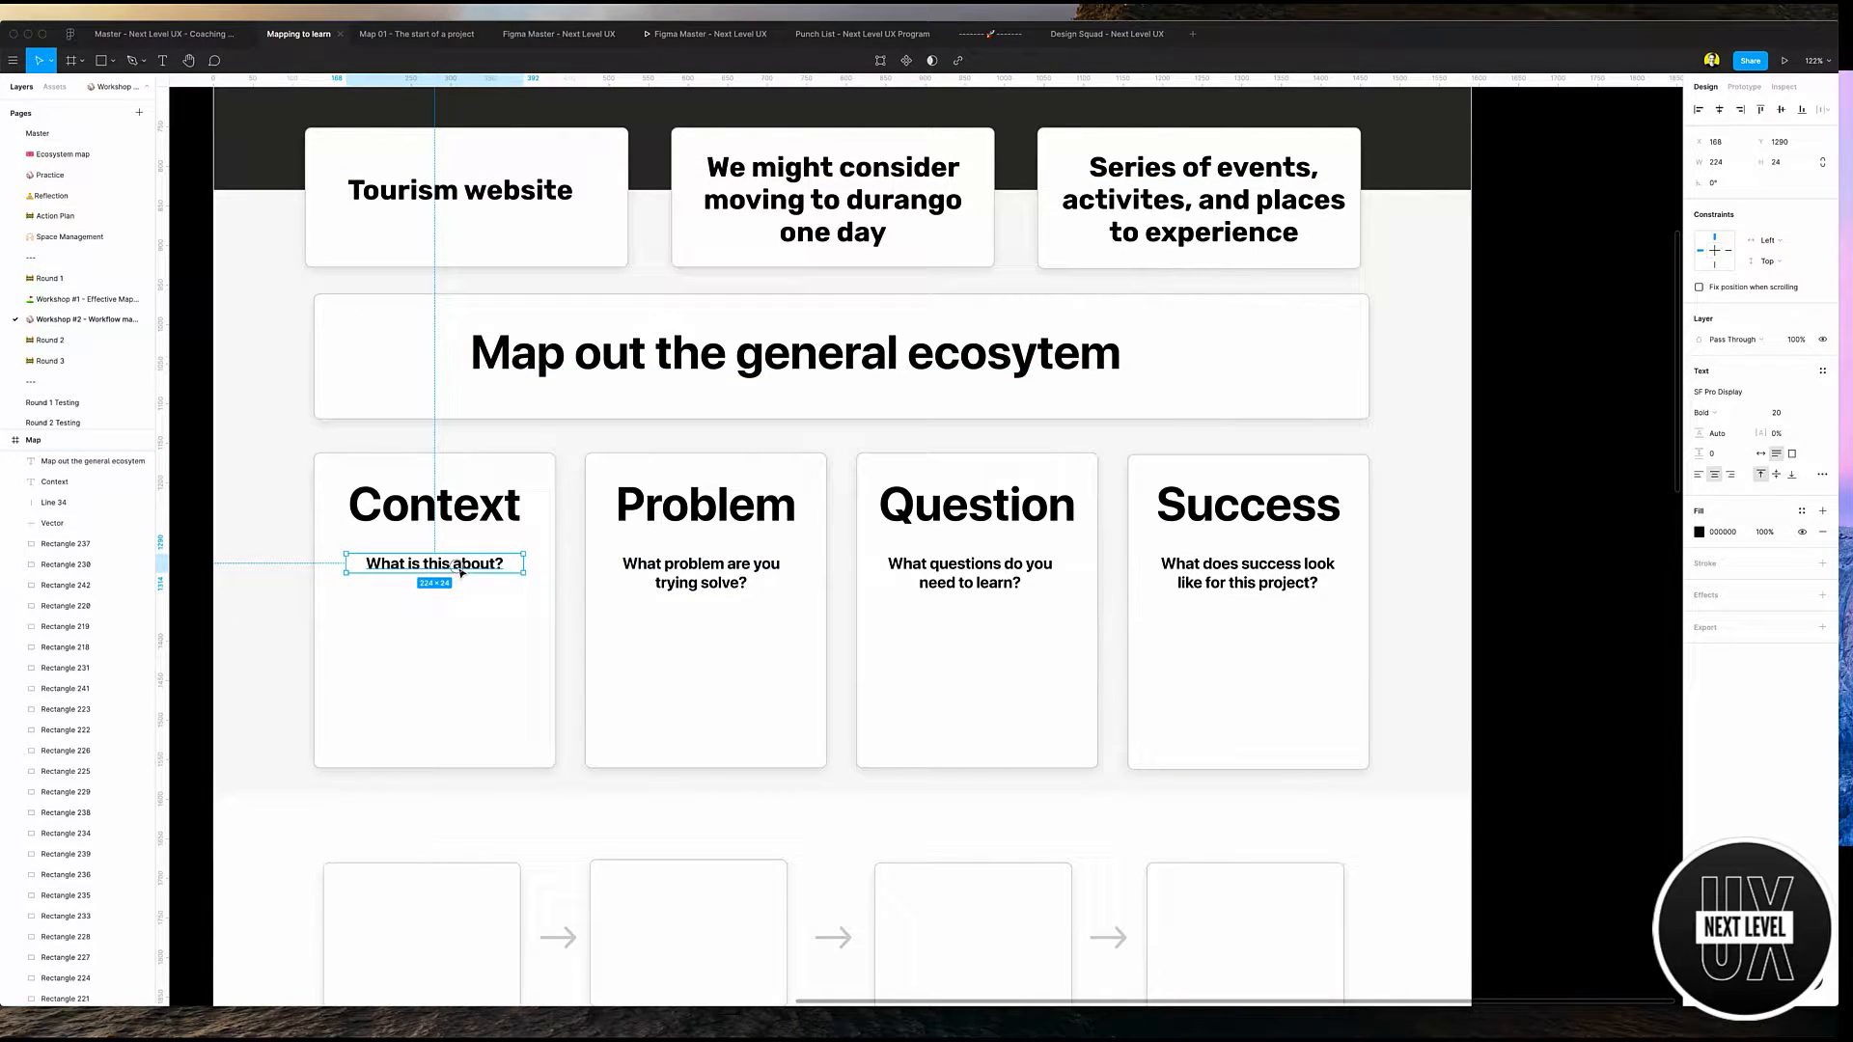
scroll(921, 415, up, 2)
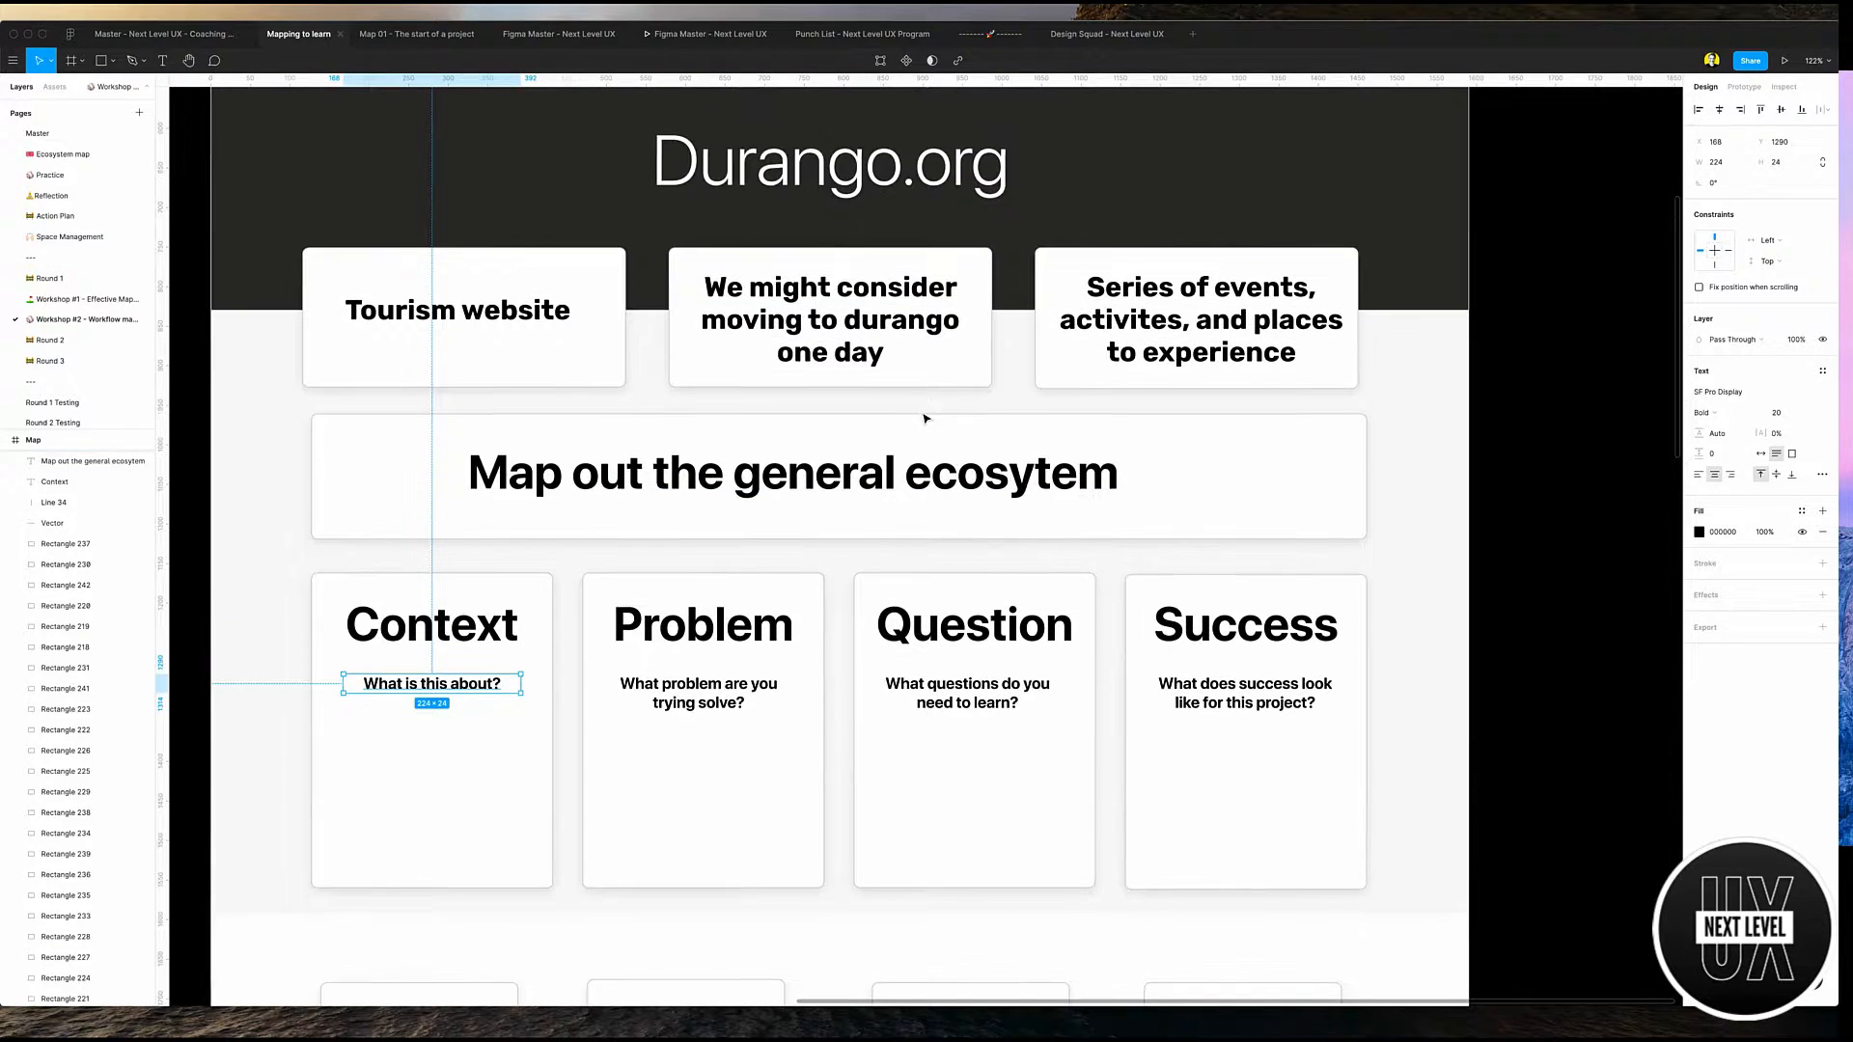
double_click(436, 686)
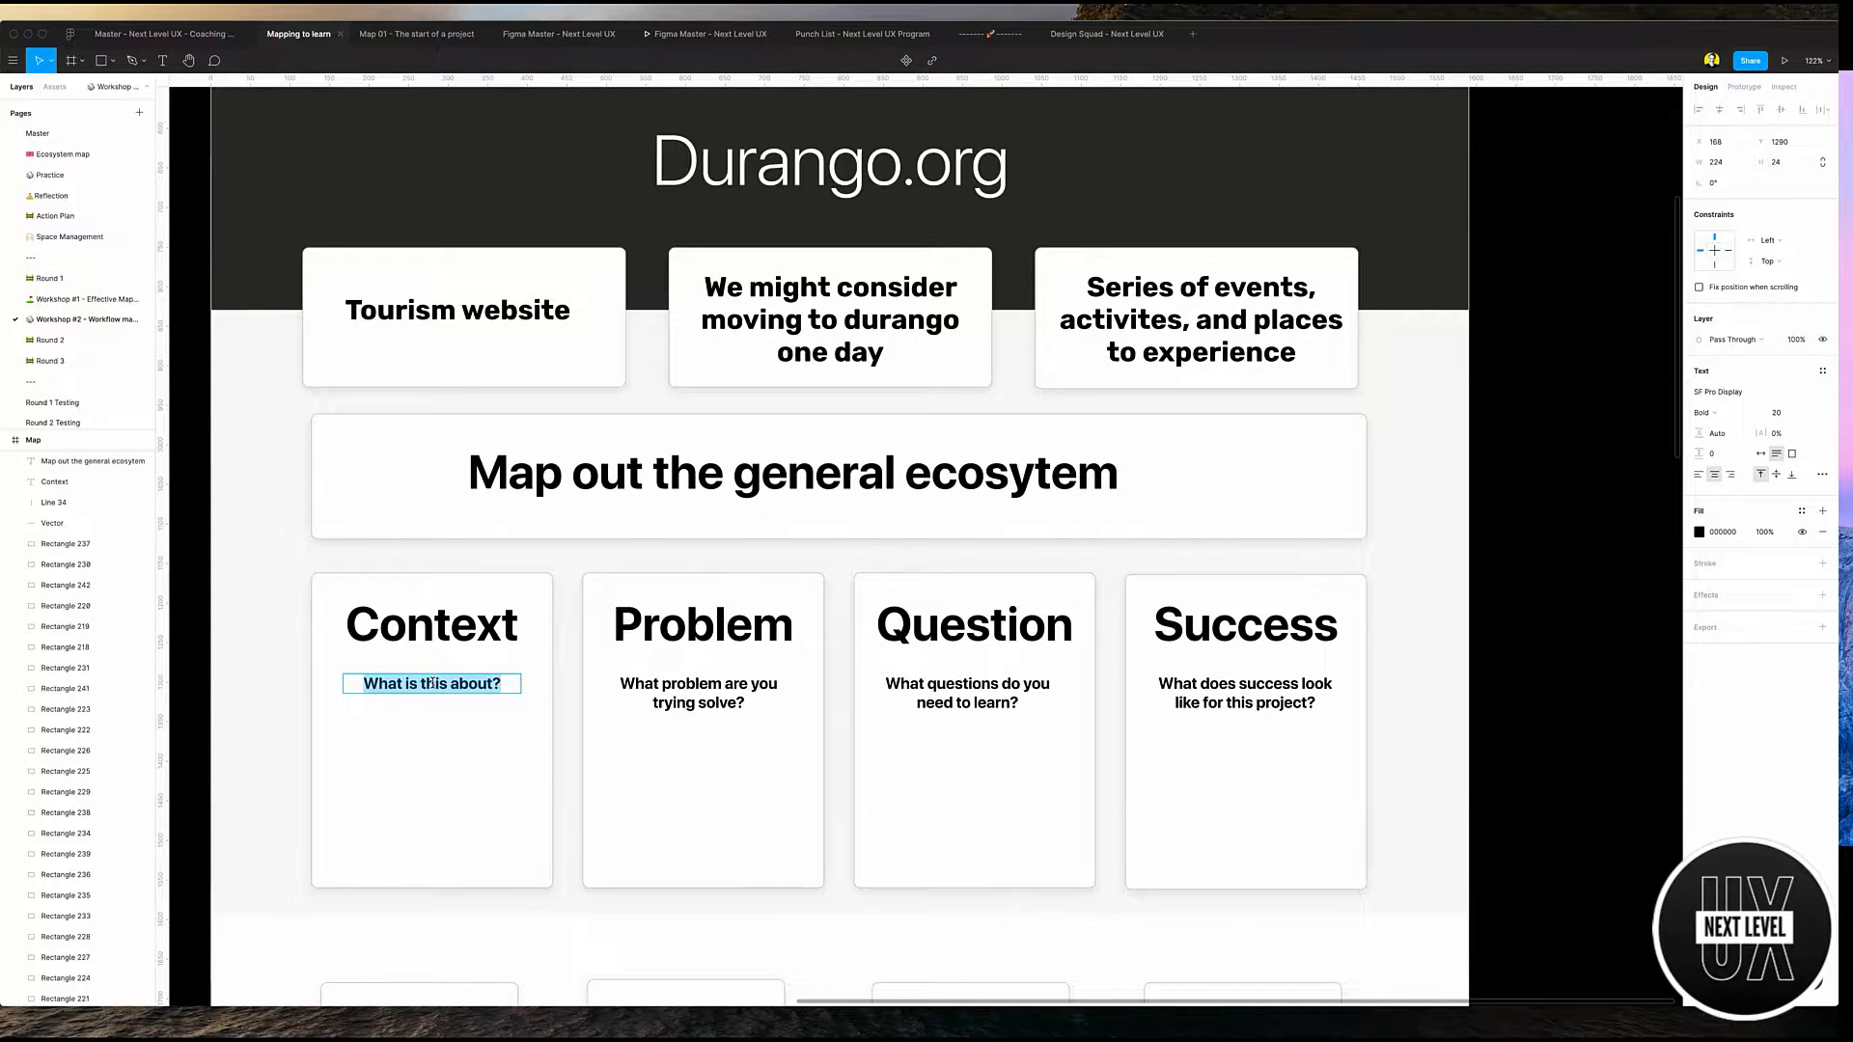
text(Help)
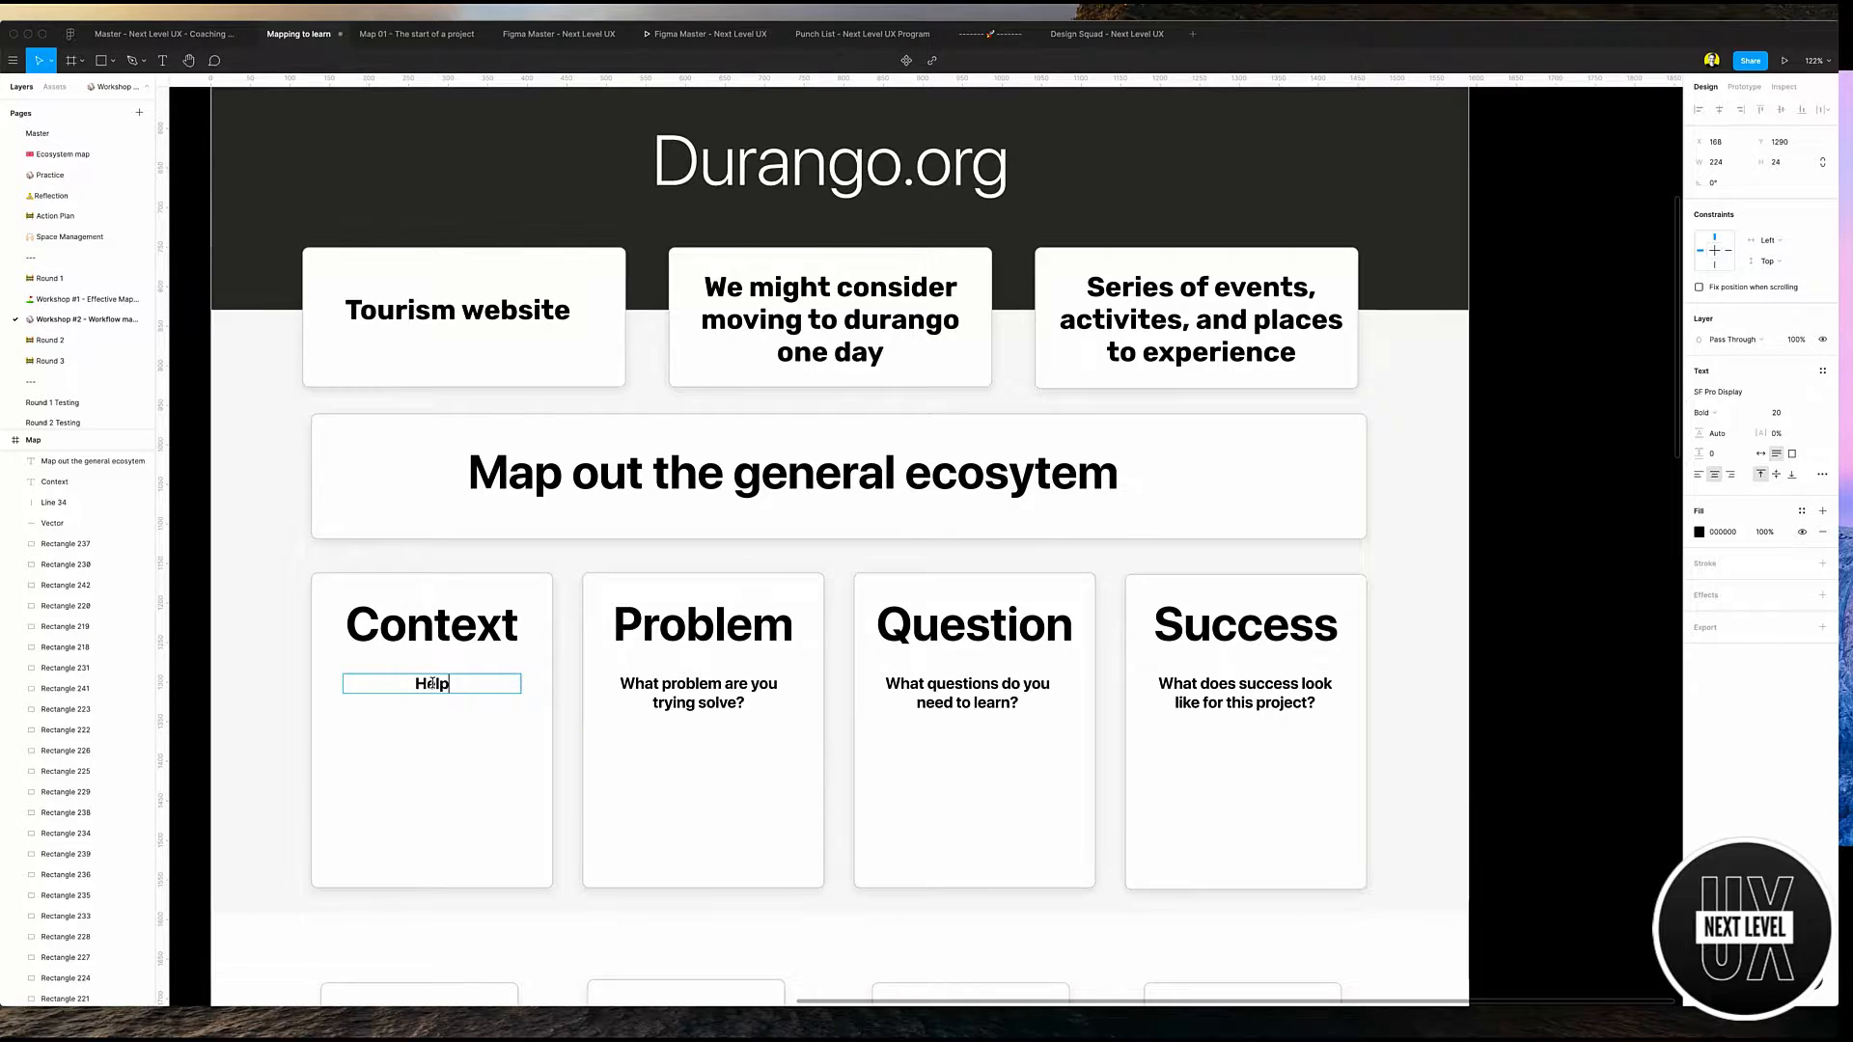
text( educate t)
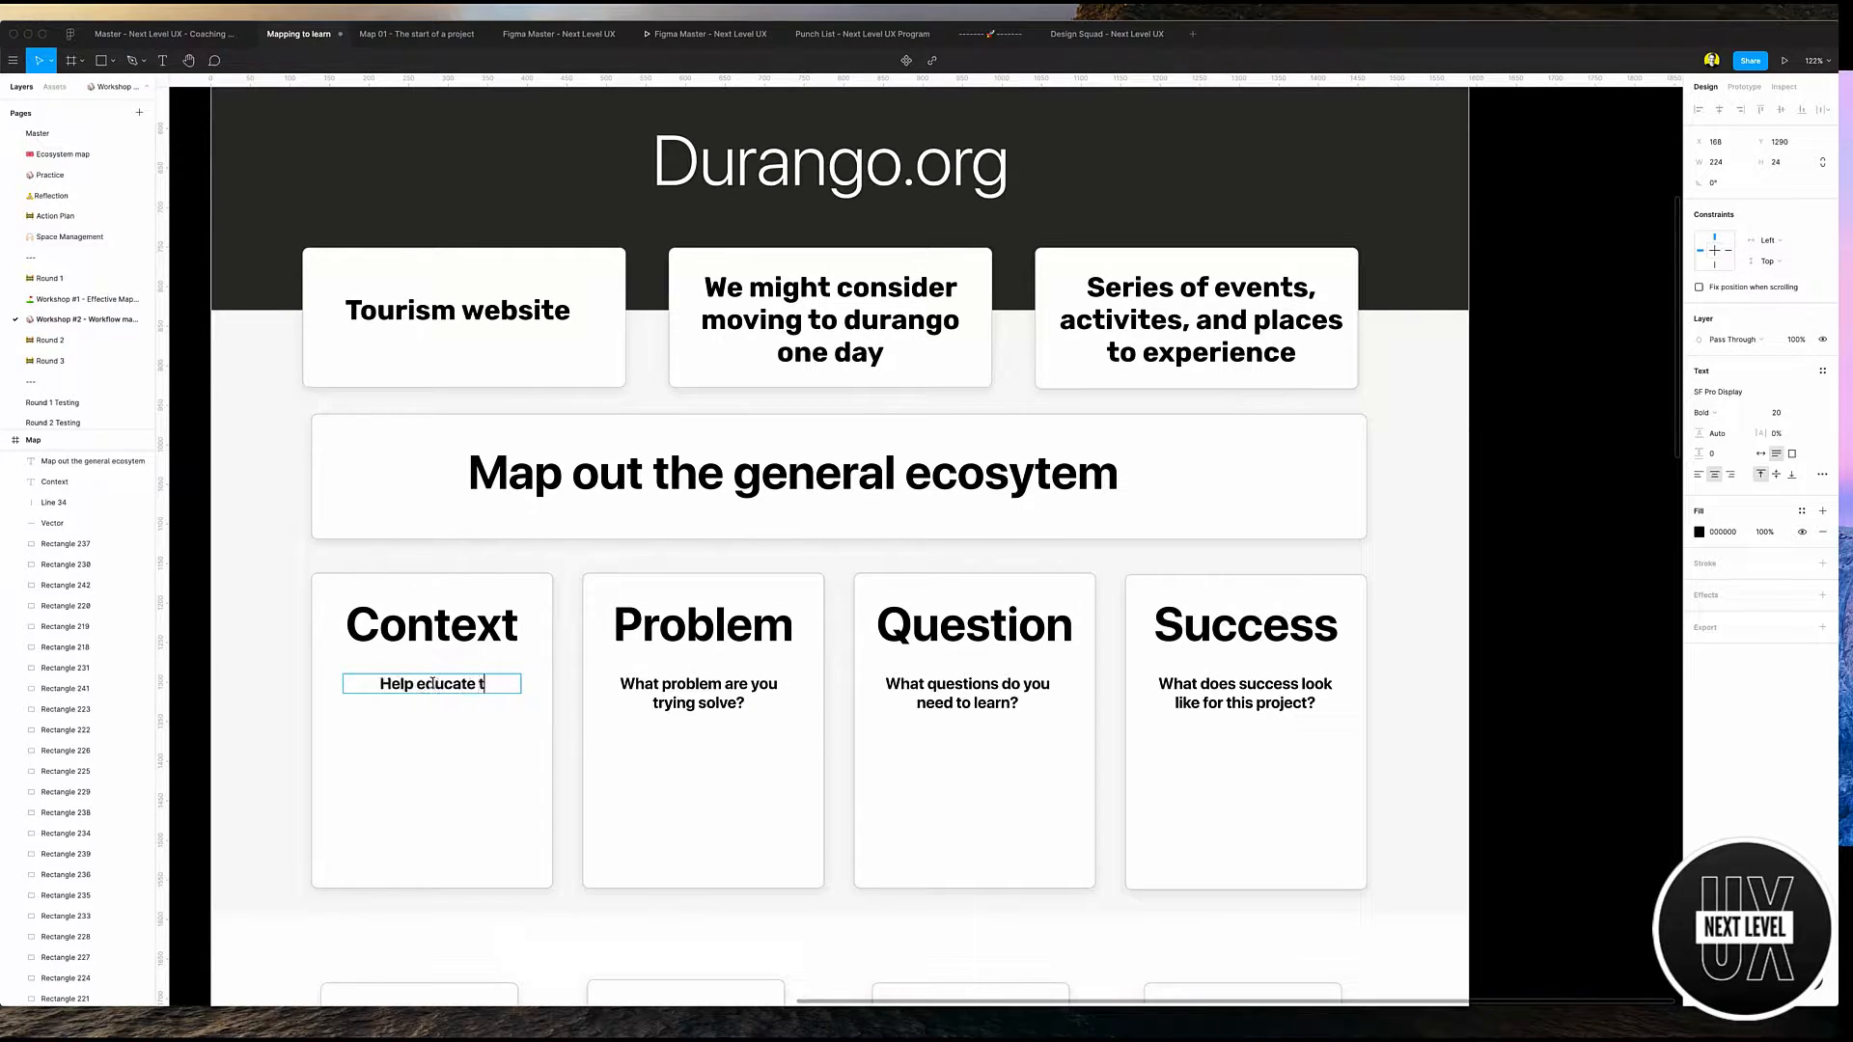
text(he community and )
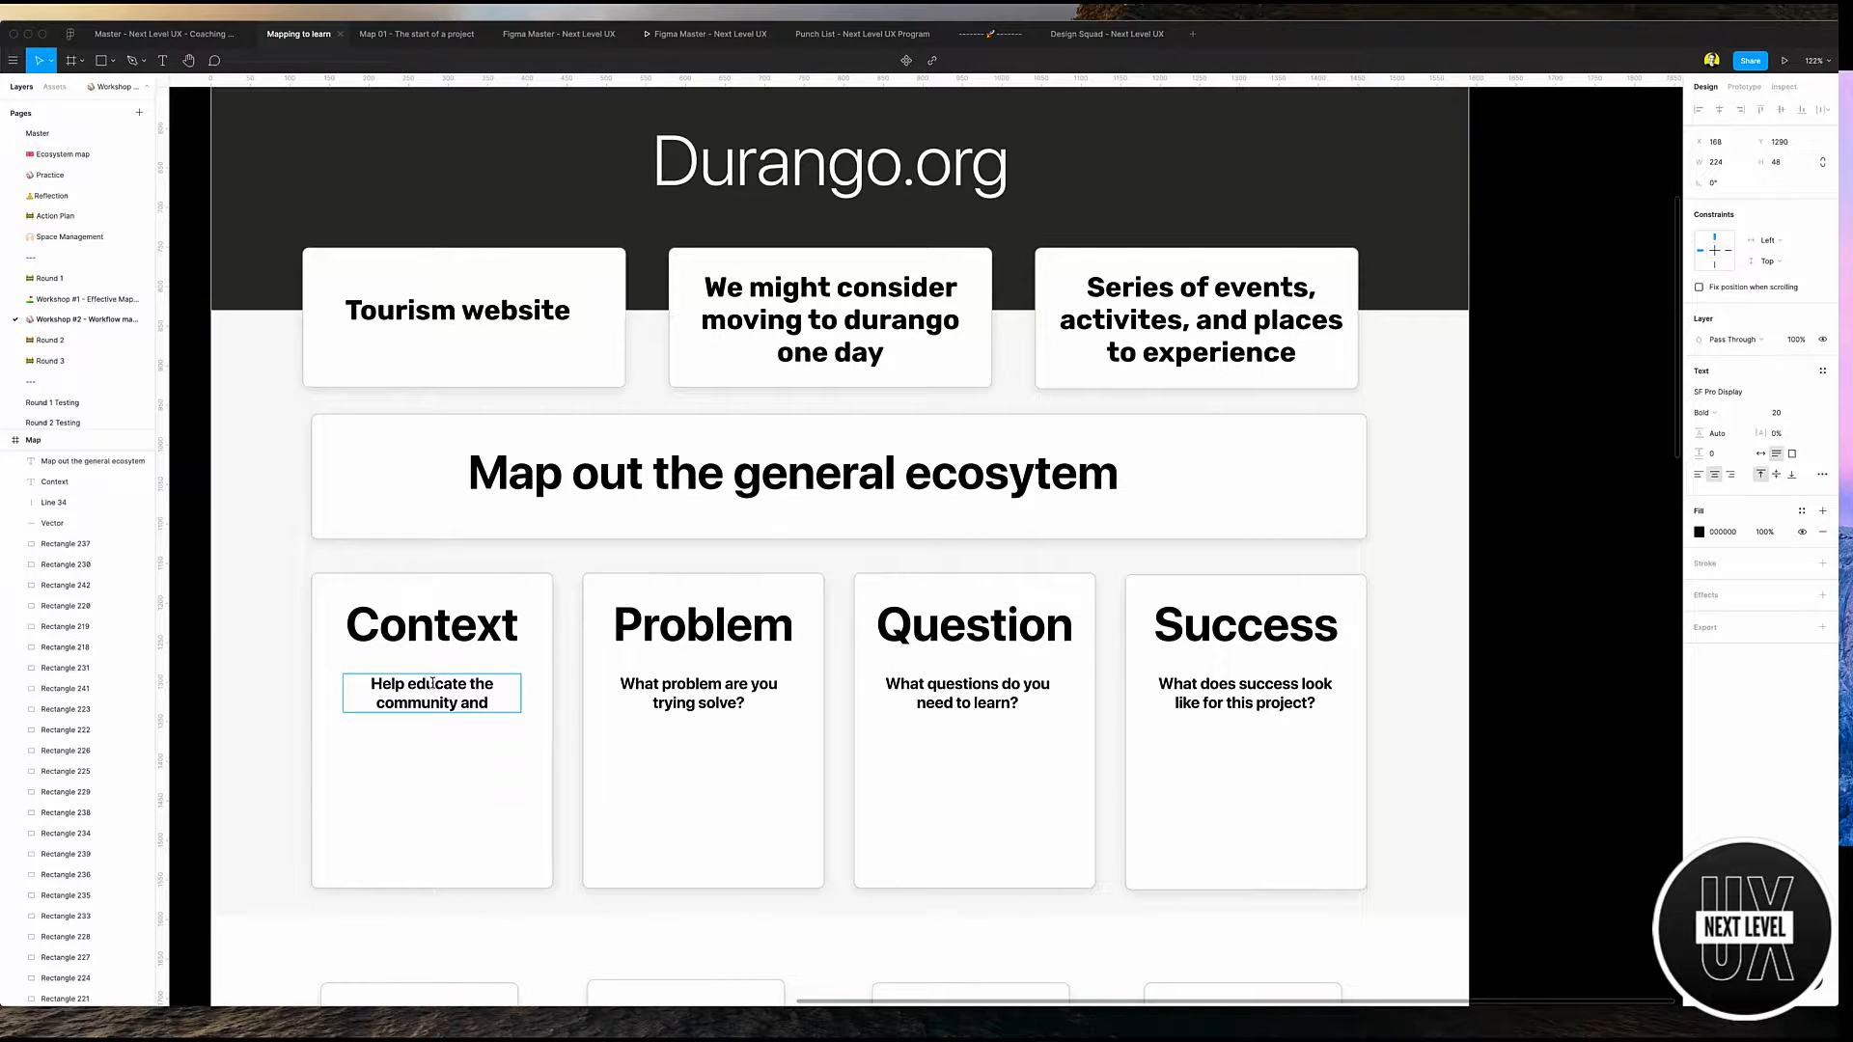
text(visitors on what durang)
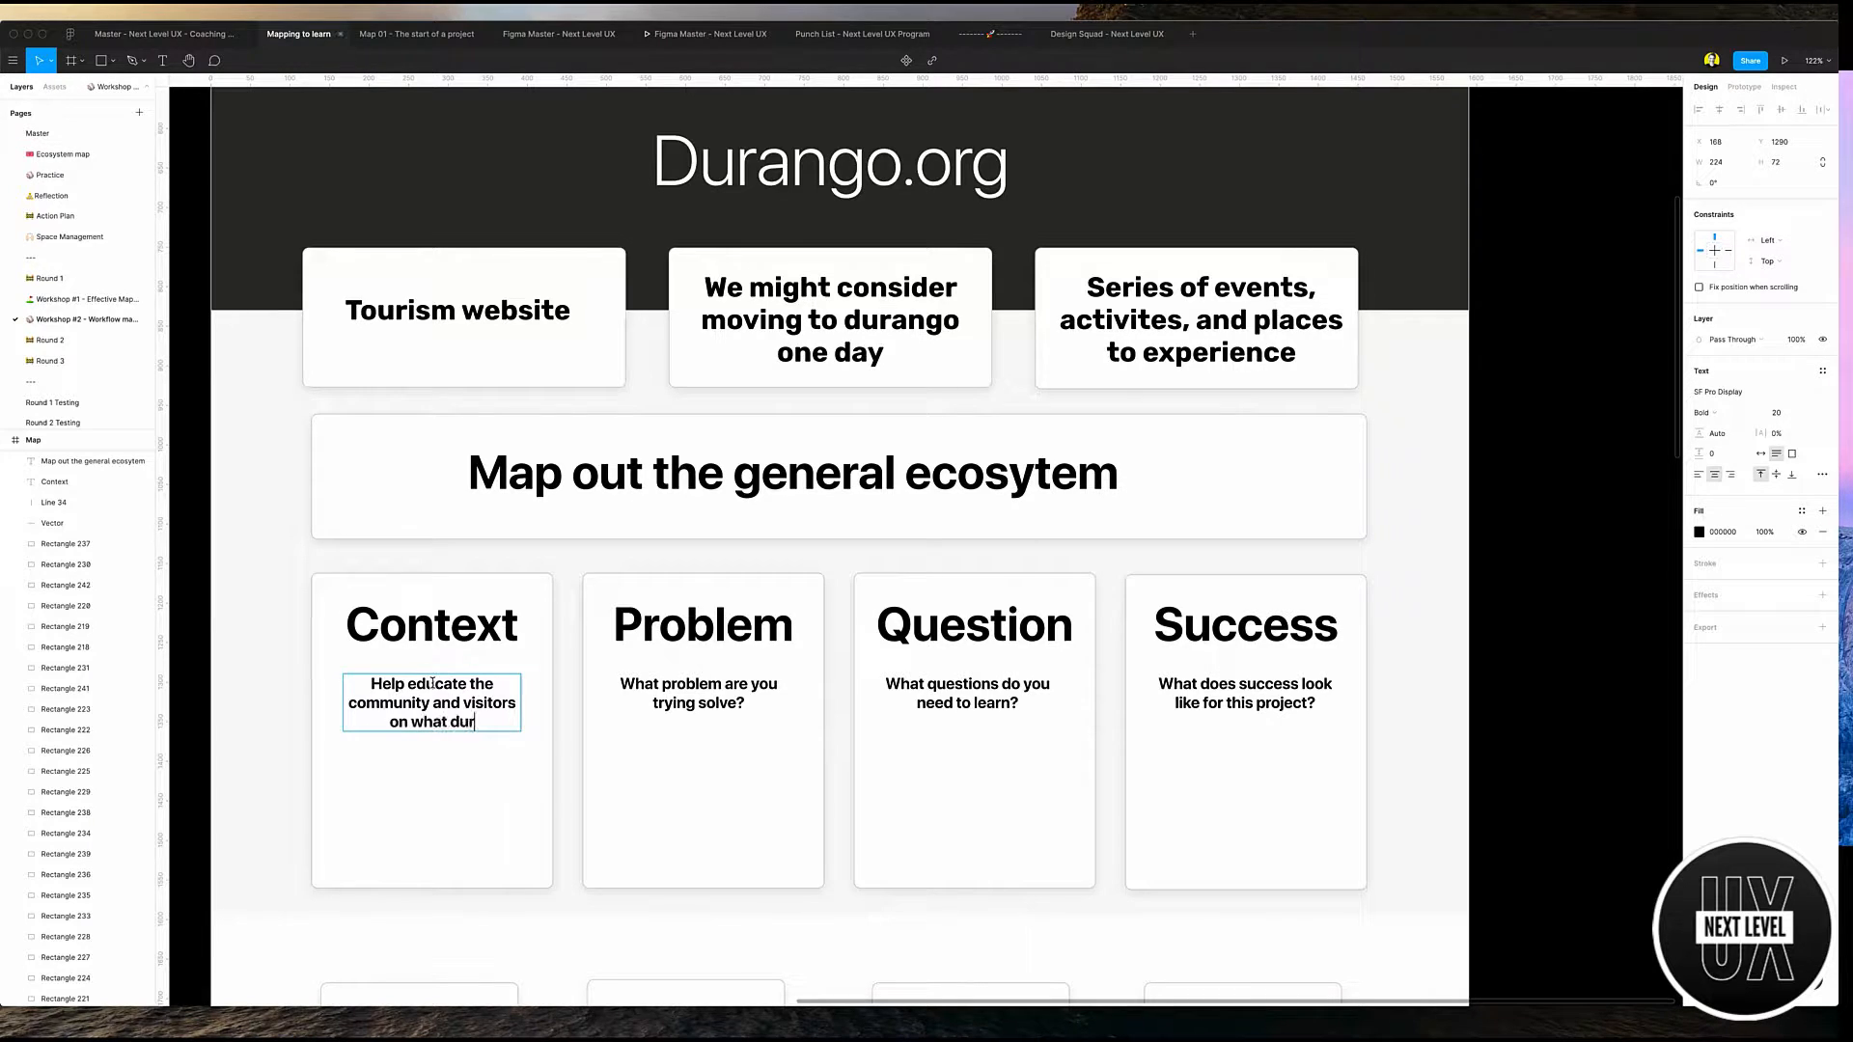
key(BackSpace)
key(BackSpace)
key(BackSpace)
key(BackSpace)
key(BackSpace)
key(BackSpace)
text(Durango has to o)
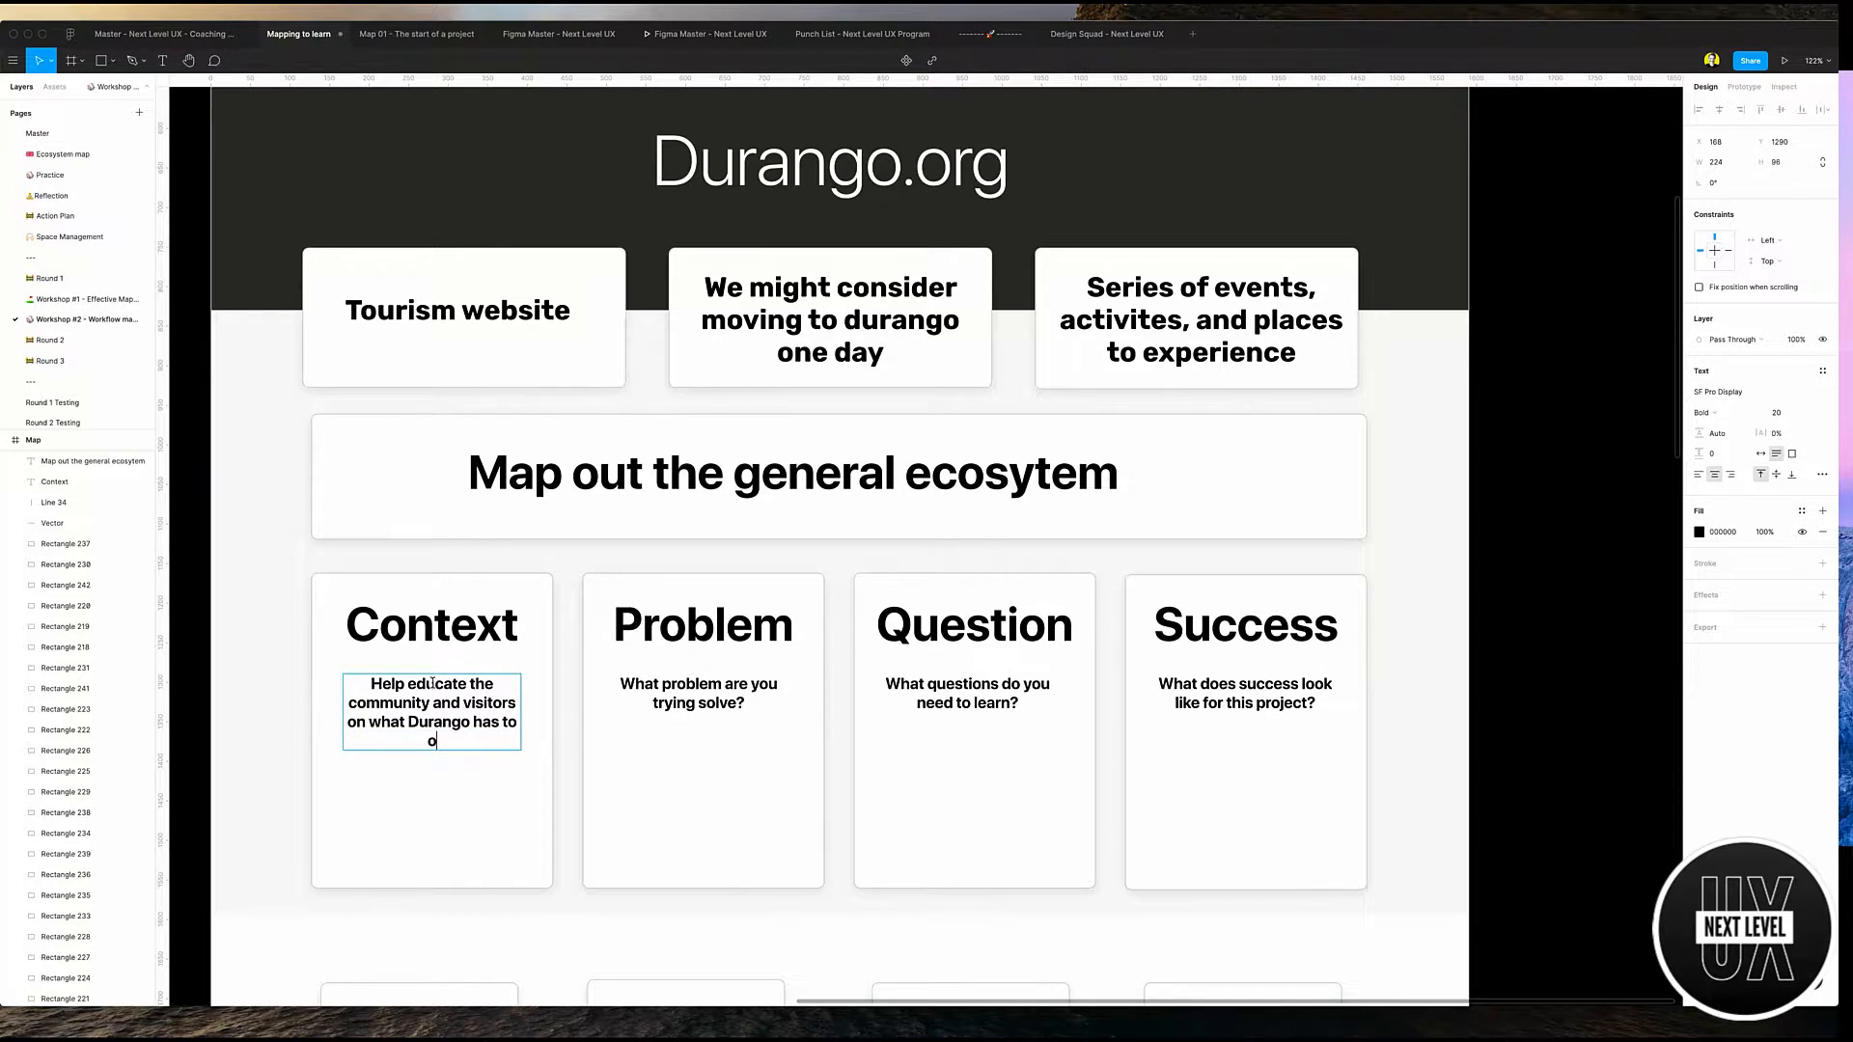
text(ffer)
key(Escape)
- Duplicate the Problem card's prompt text directly below the original
double_click(690, 693)
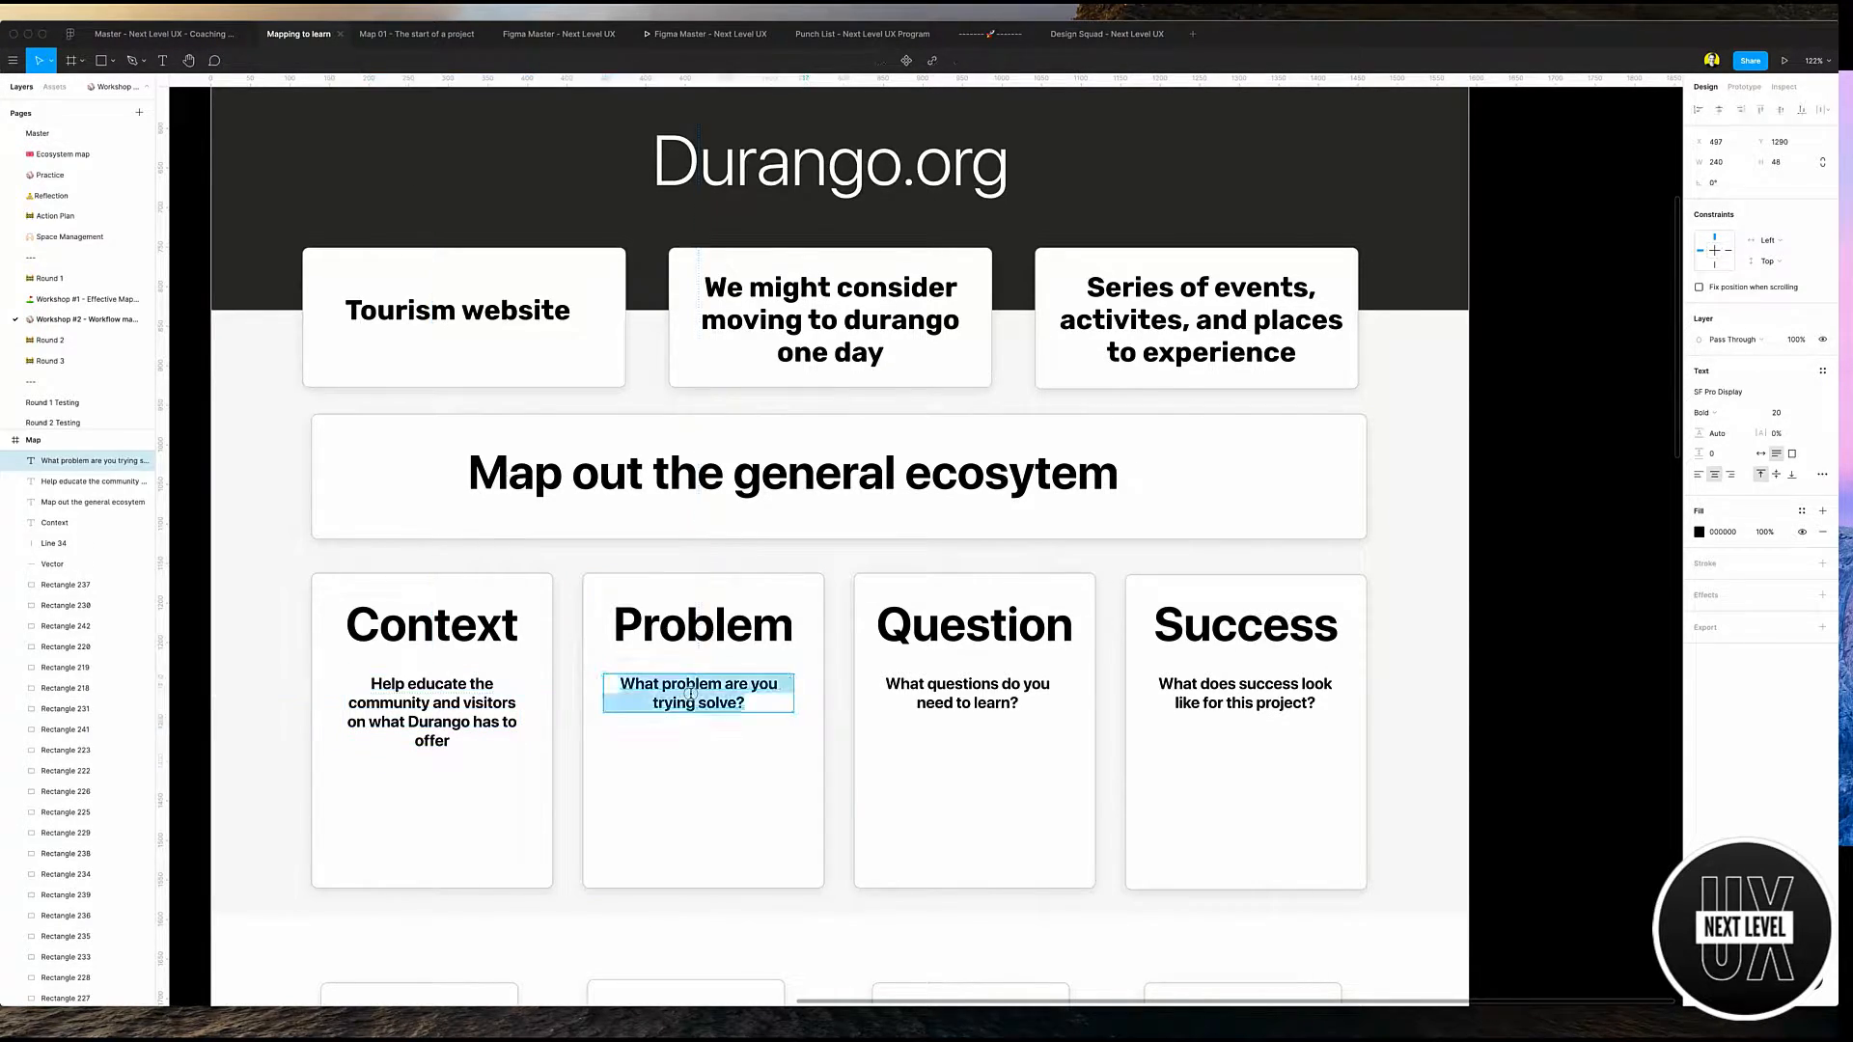
key(Escape)
drag(655, 674, 655, 752)
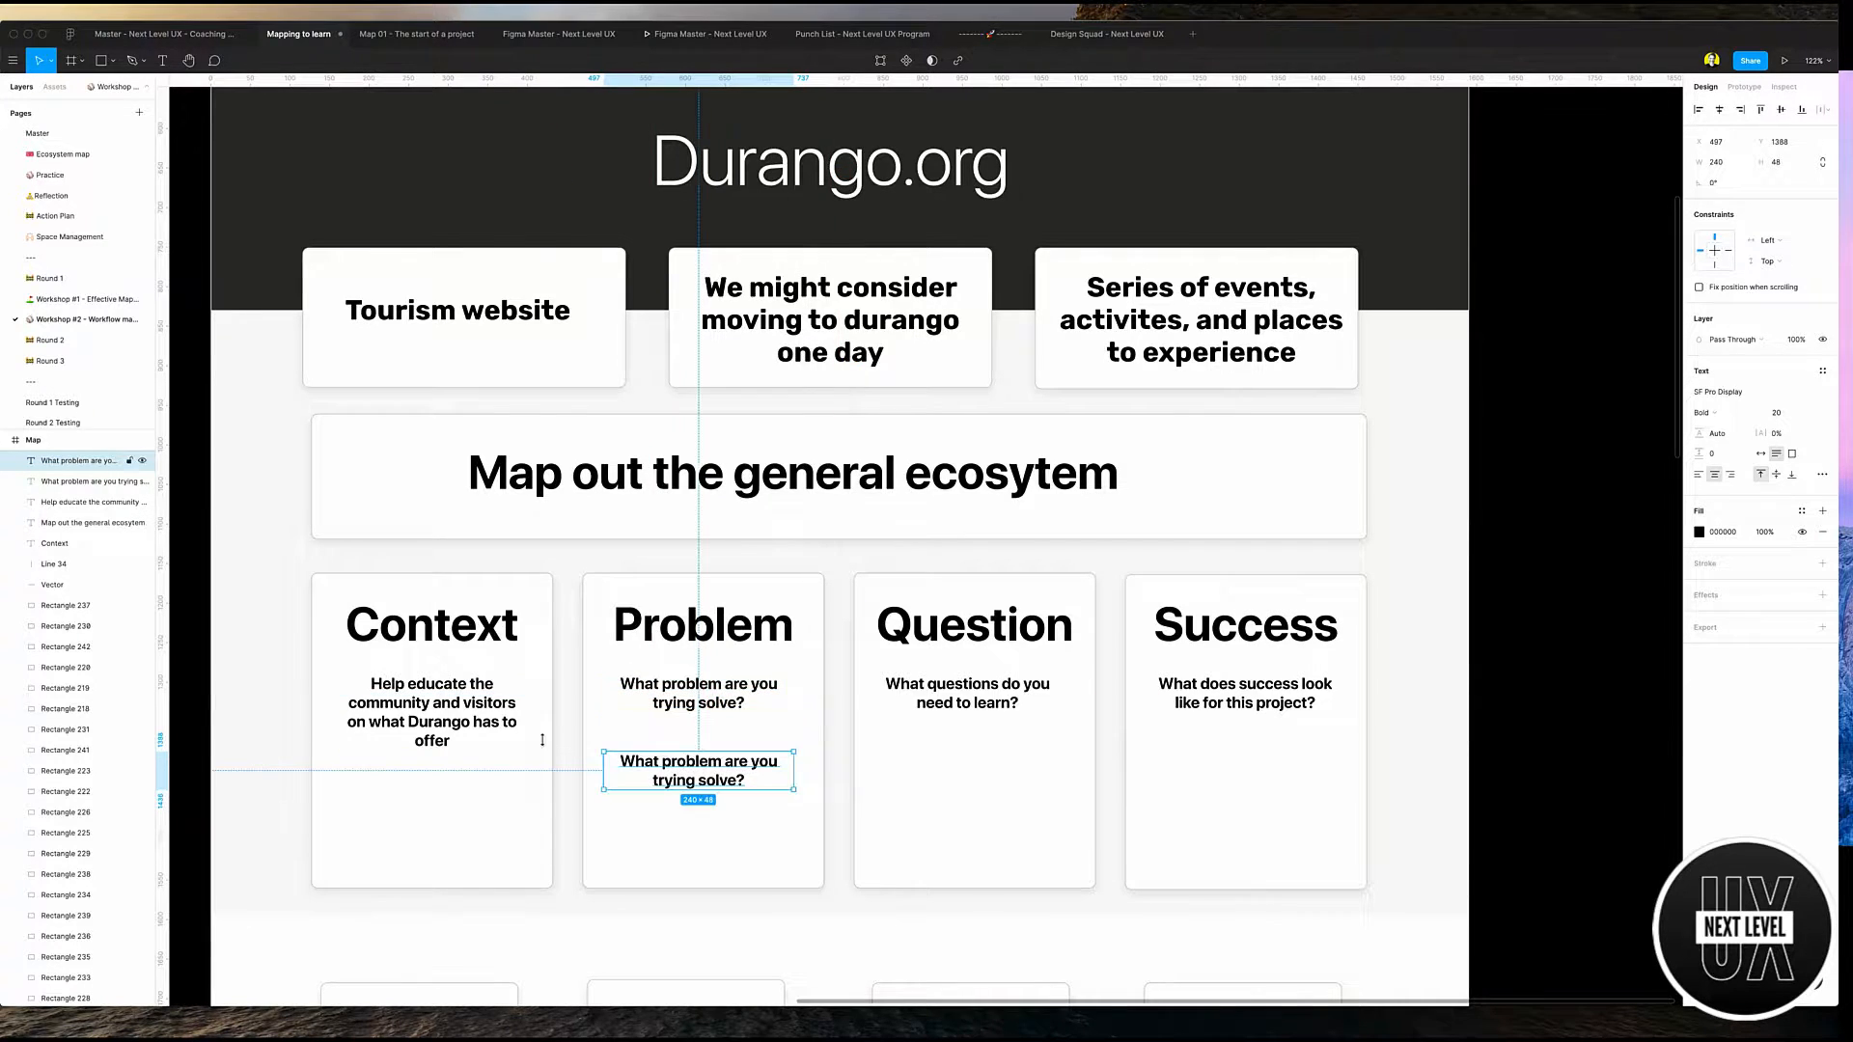
- Widen the Context card's description text box to about 246 px so it wraps onto three lines
click(468, 720)
drag(521, 712, 530, 712)
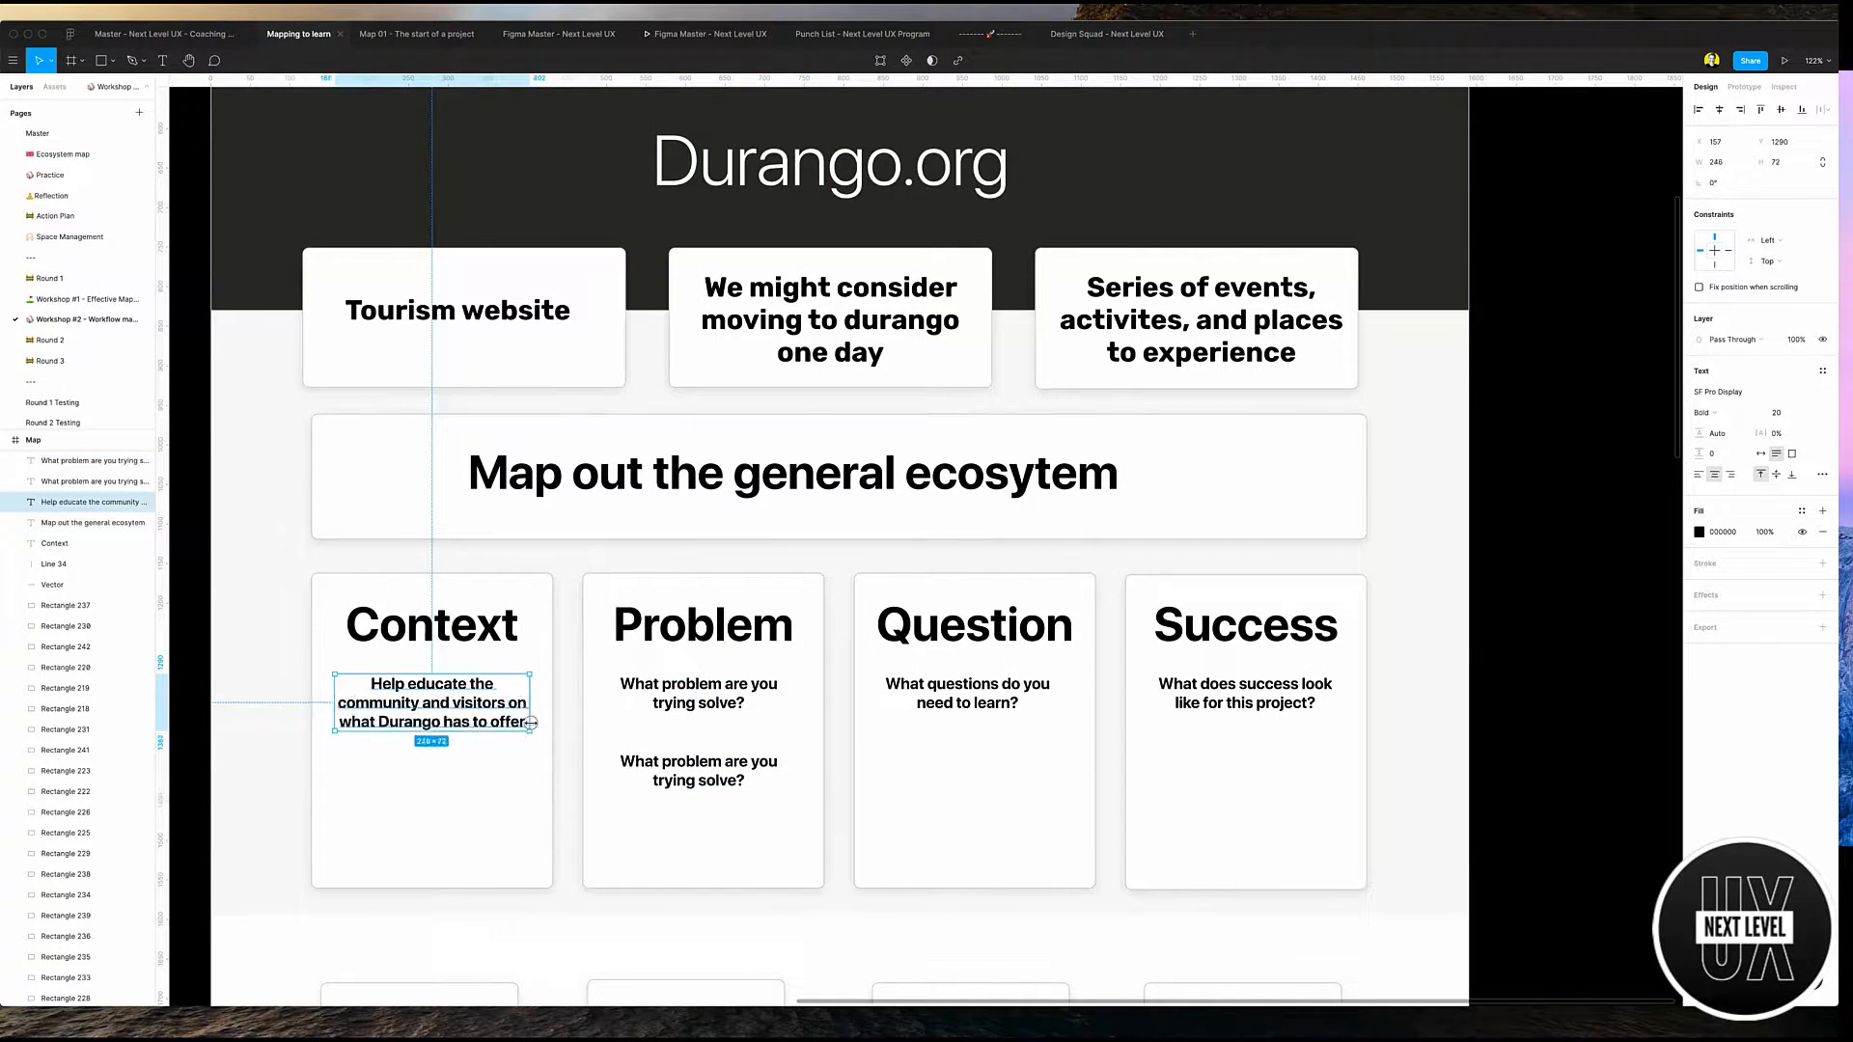
- Replace the Problem card's upper prompt with "Elevate how amazing Durnago's Nature and aventure is"
click(717, 757)
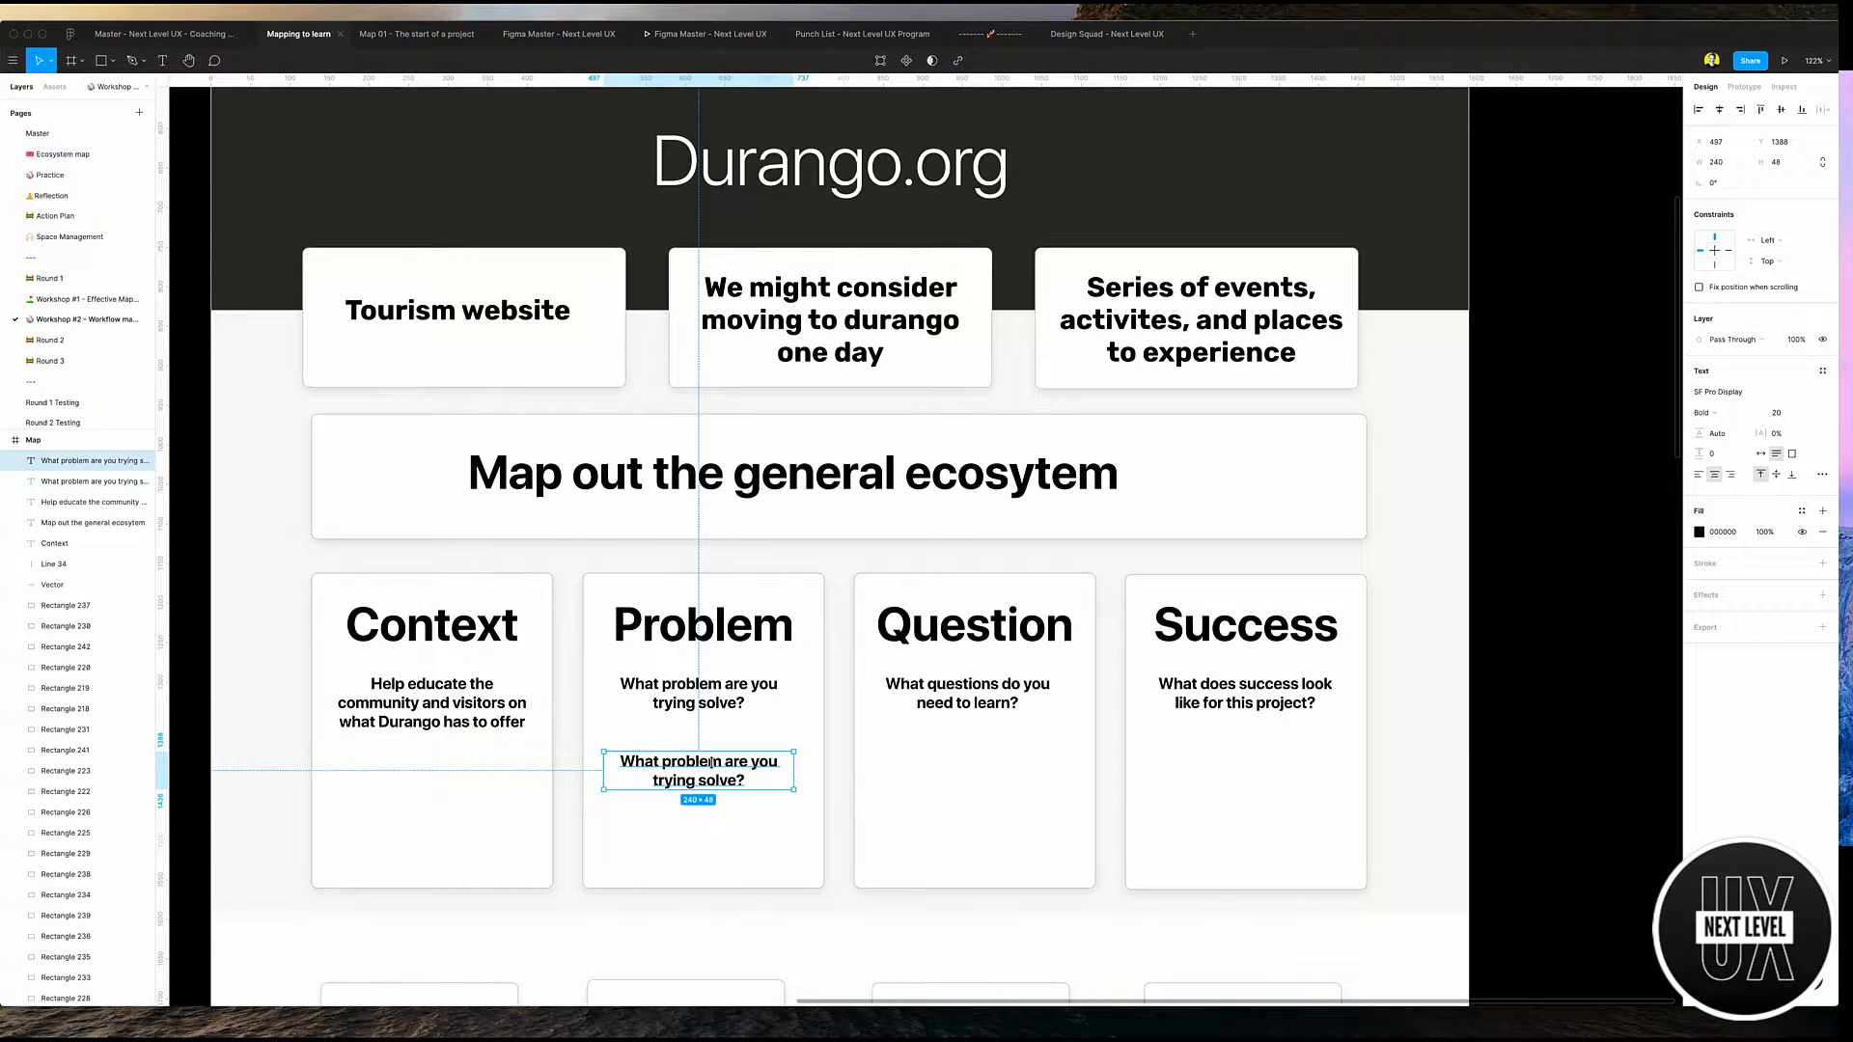
click(702, 700)
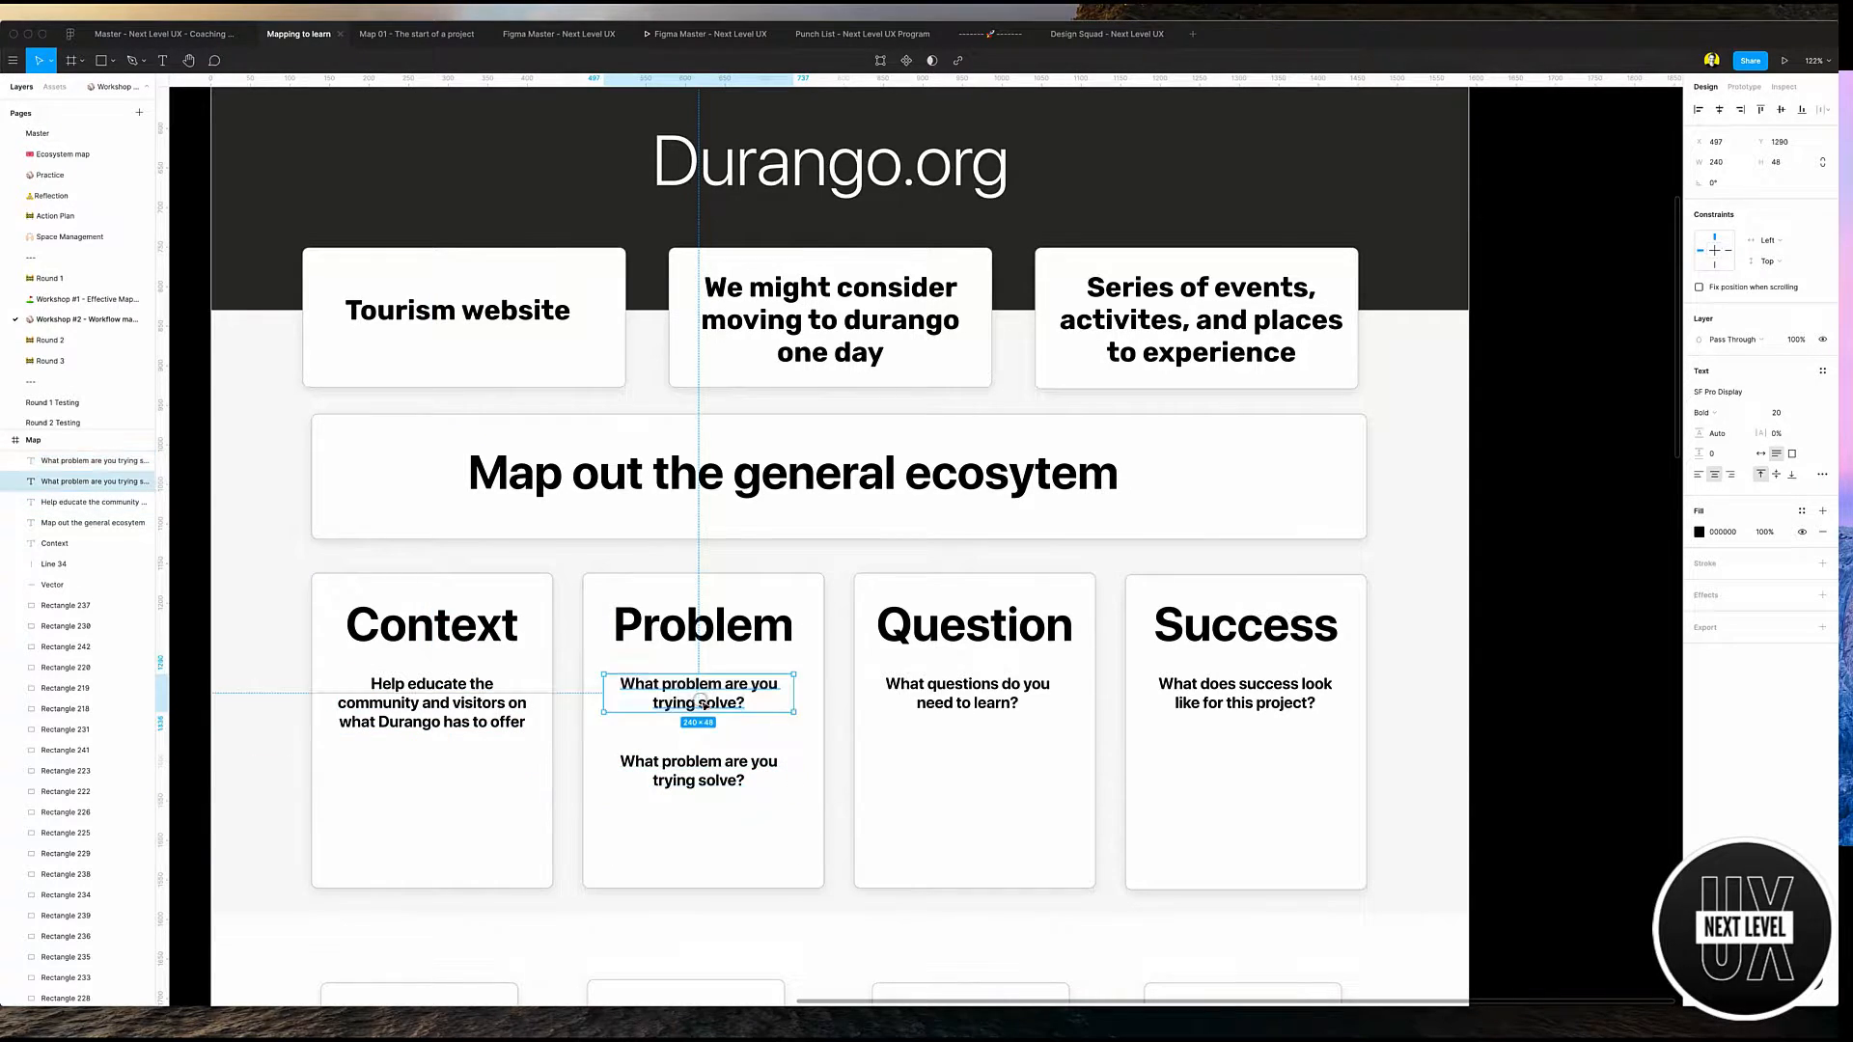
double_click(704, 704)
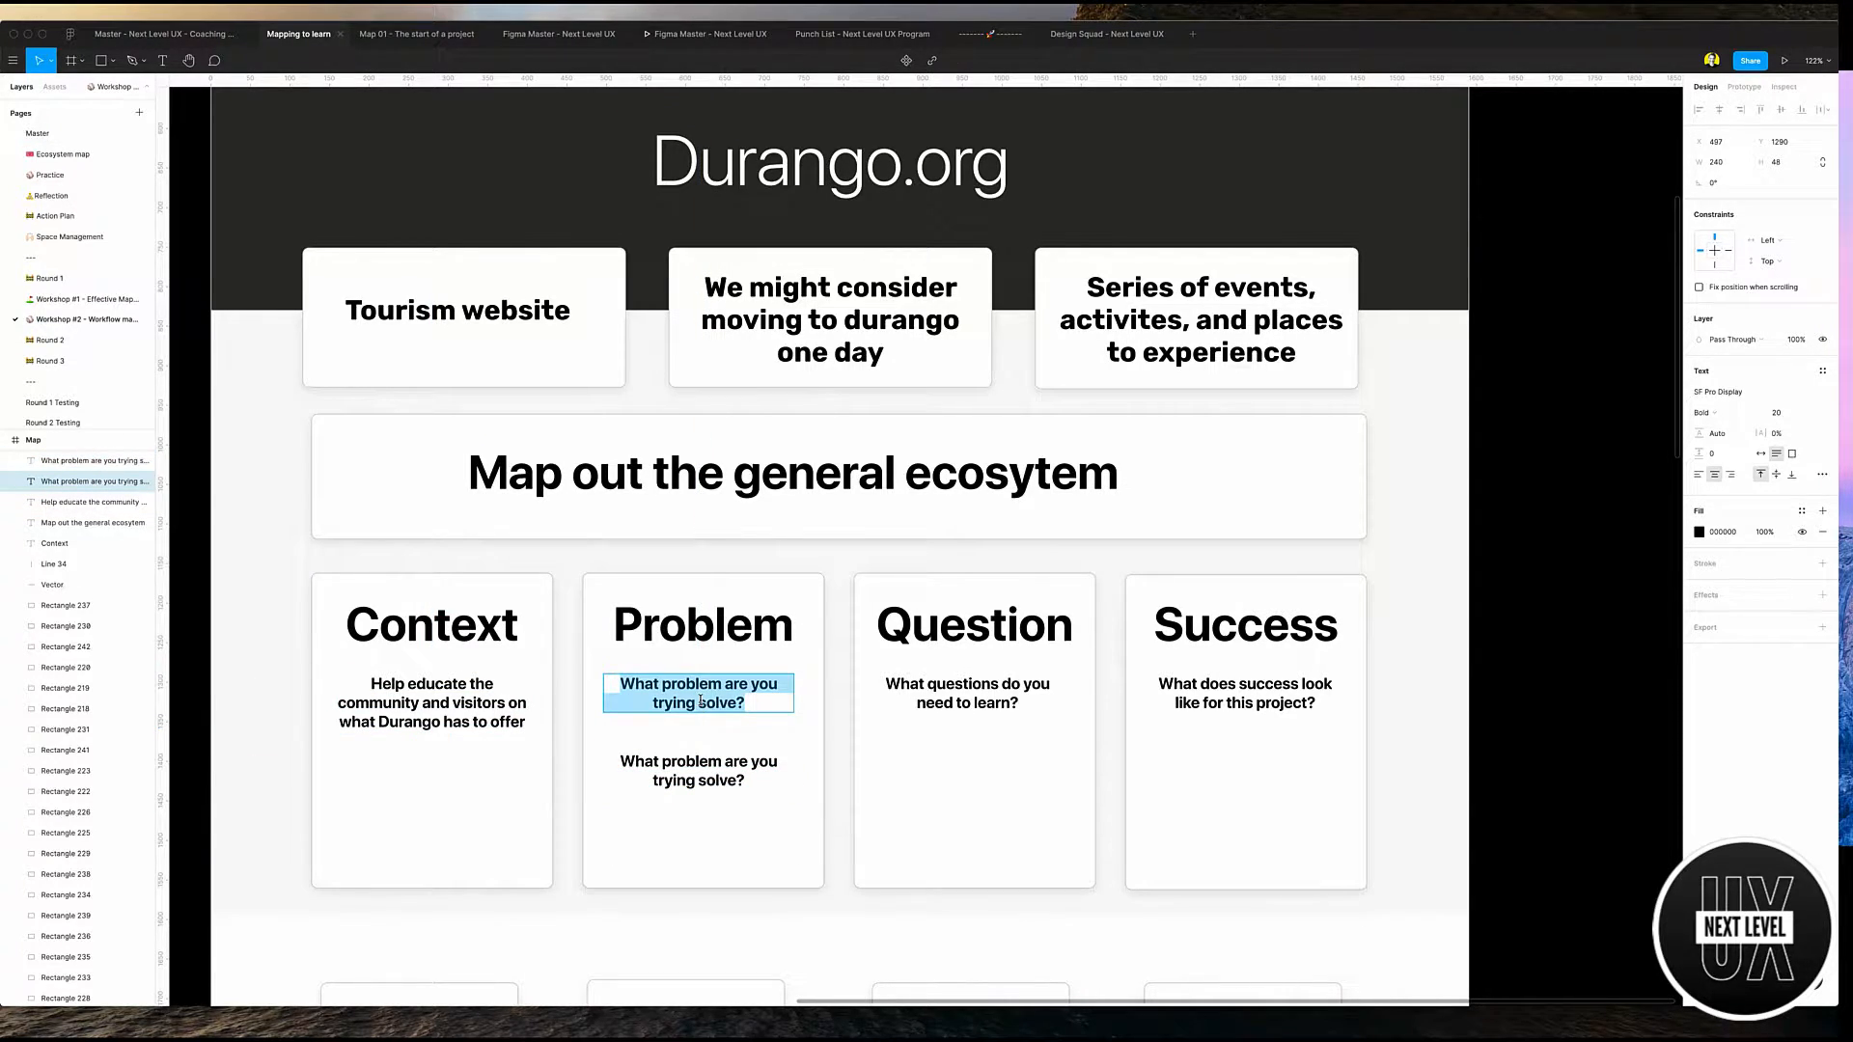
text(Elevate)
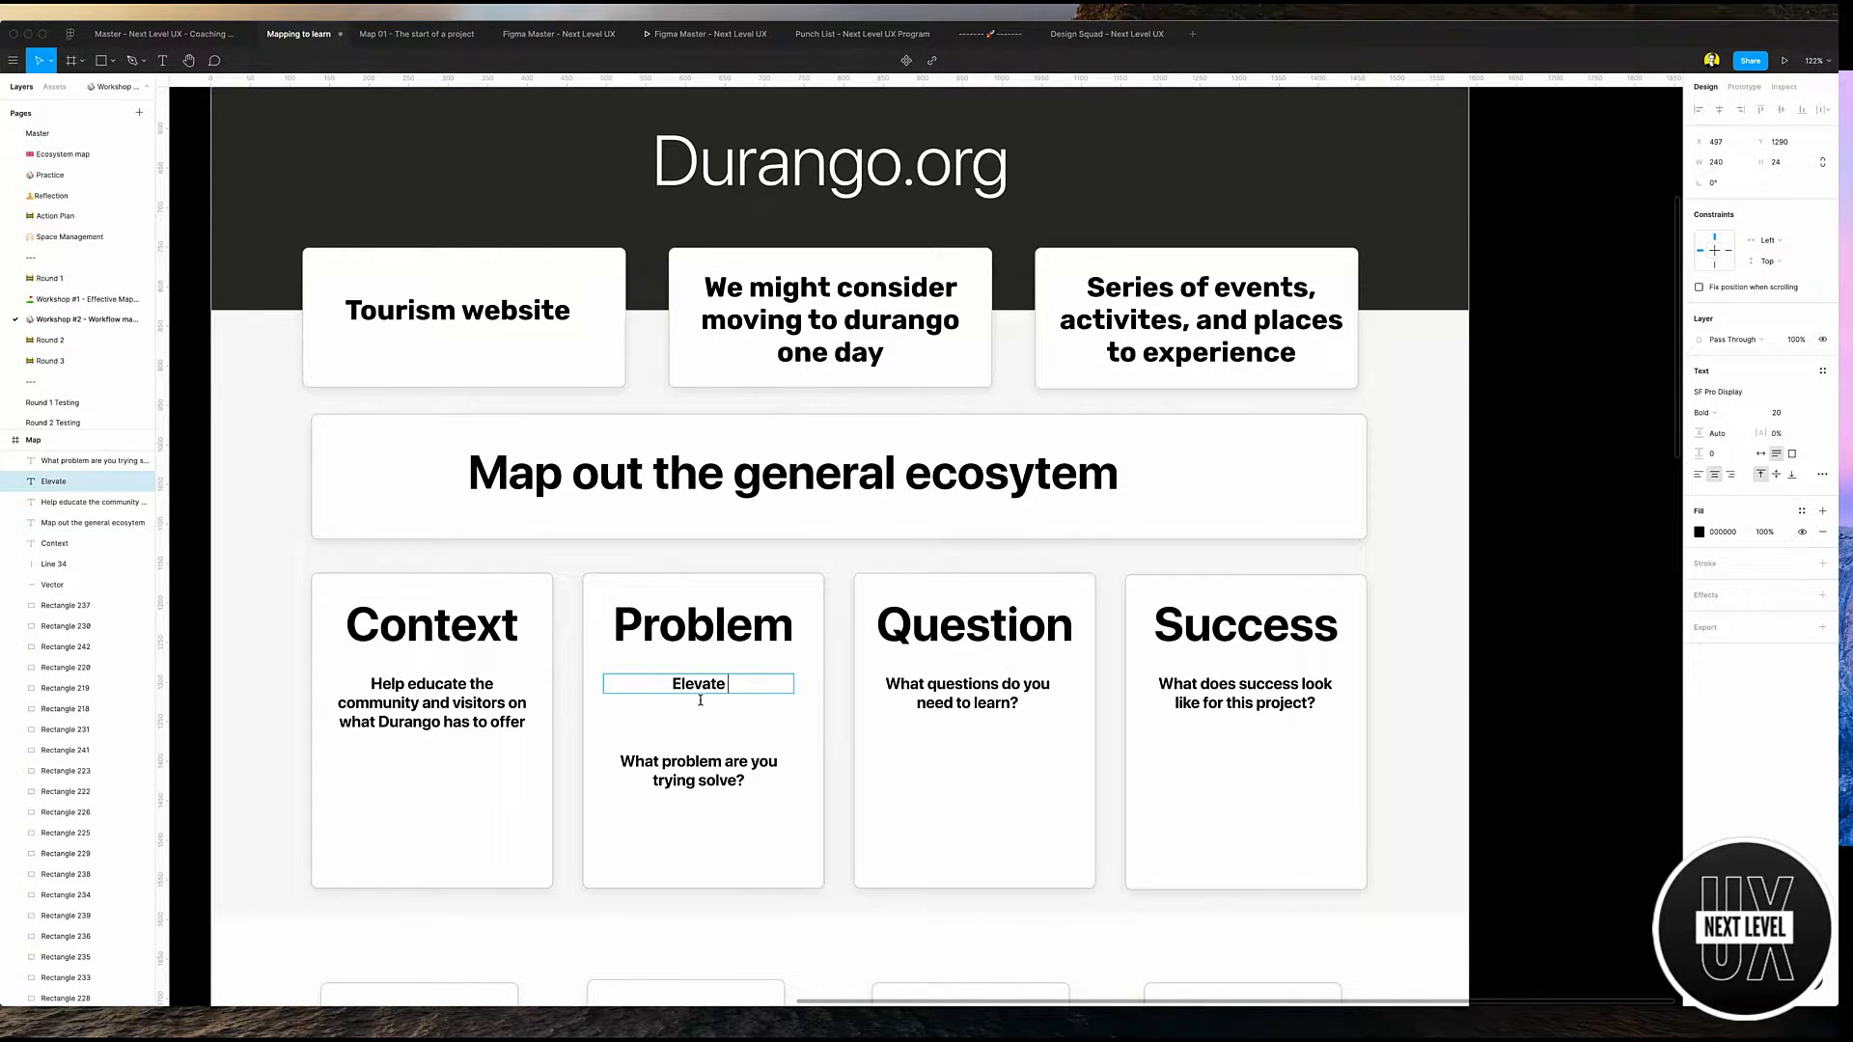
text( how amazing curang)
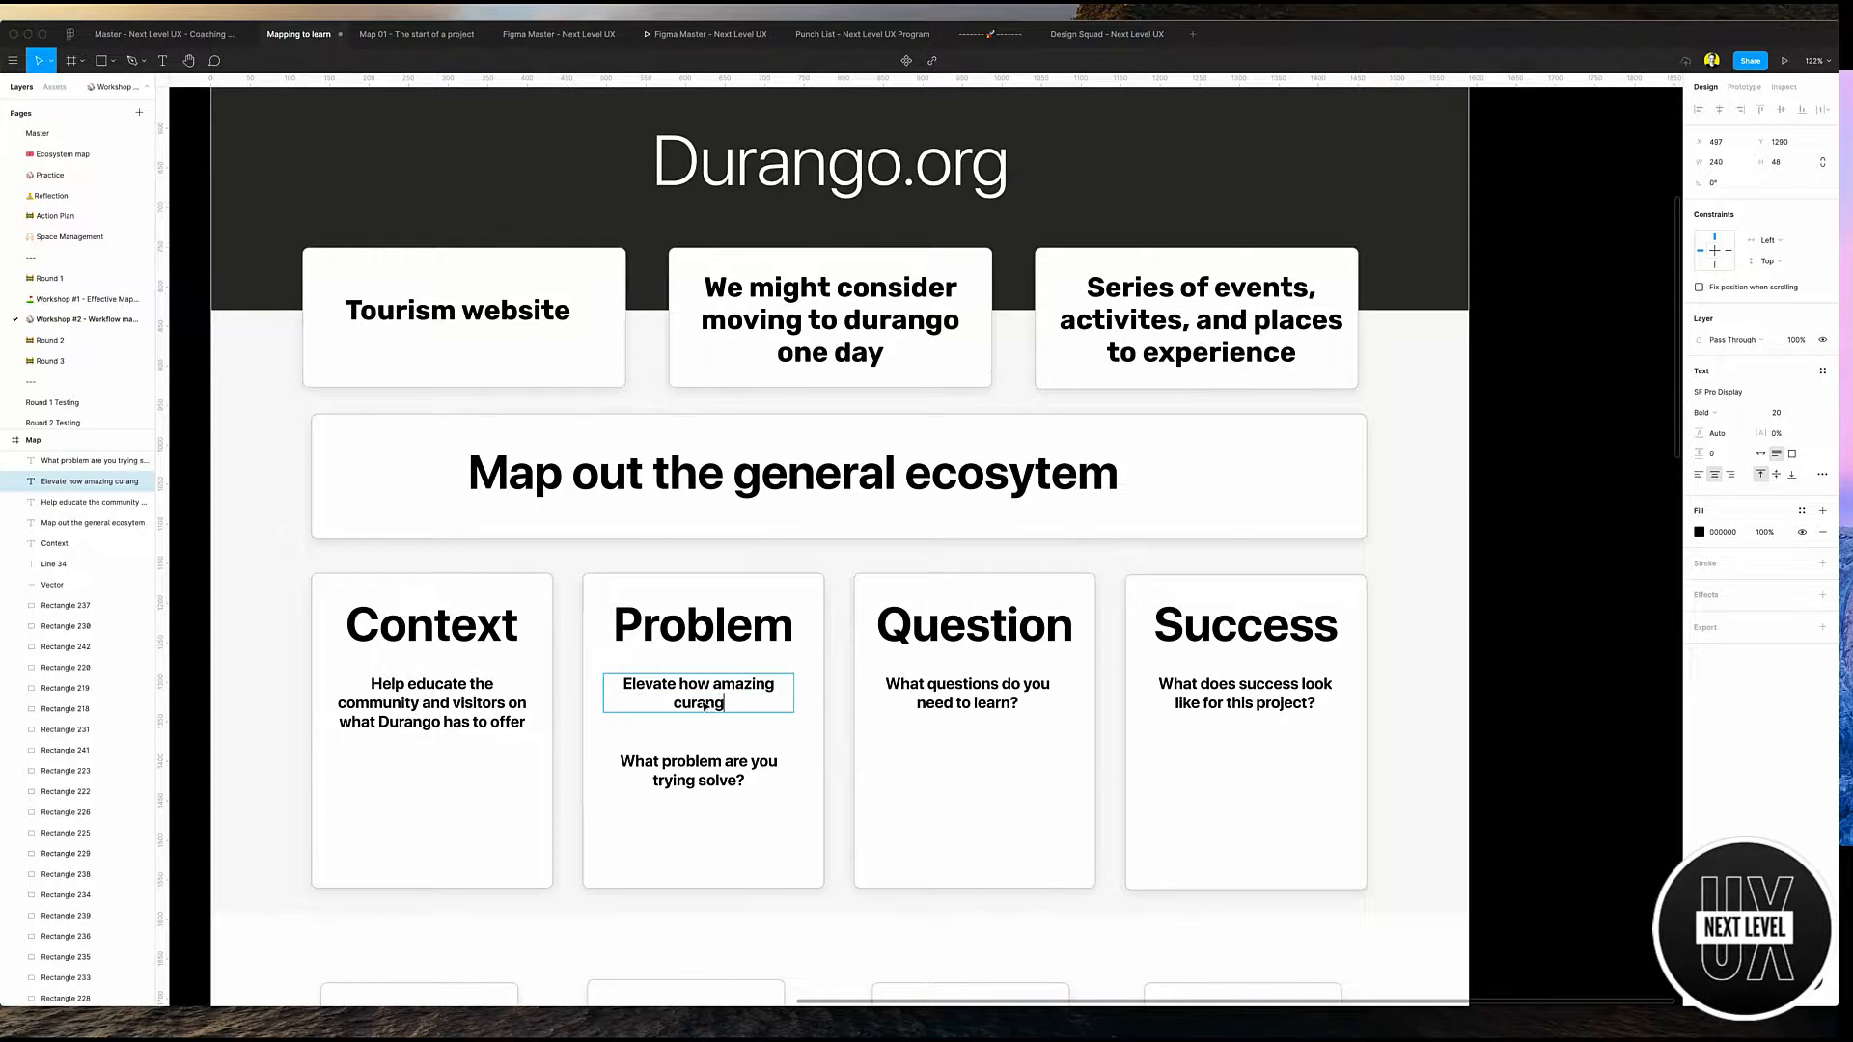
key(BackSpace)
key(BackSpace)
key(BackSpace)
key(BackSpace)
key(BackSpace)
key(BackSpace)
text(Durango)
text('s Nature and aventure is)
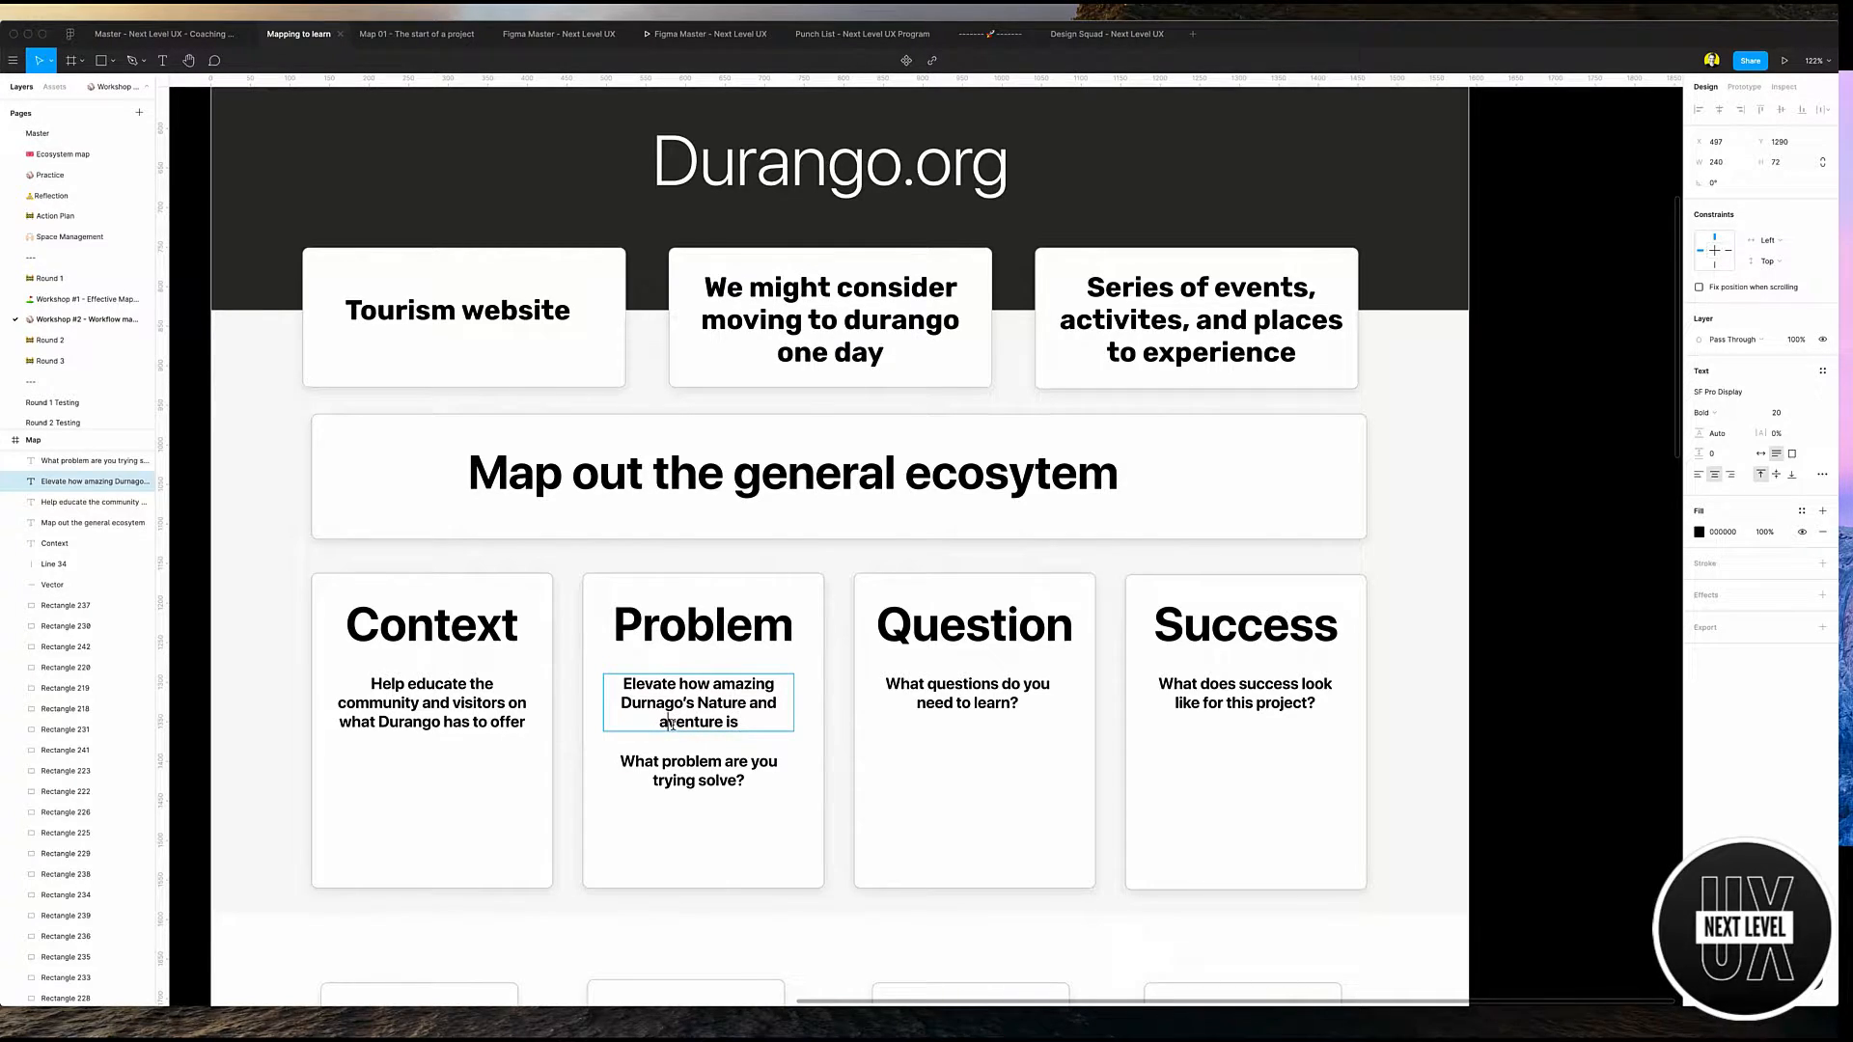
- Correct the Problem text to "nature and adventure" and delete the duplicate prompt below it
click(670, 723)
text(d)
text(n)
click(726, 772)
key(Delete)
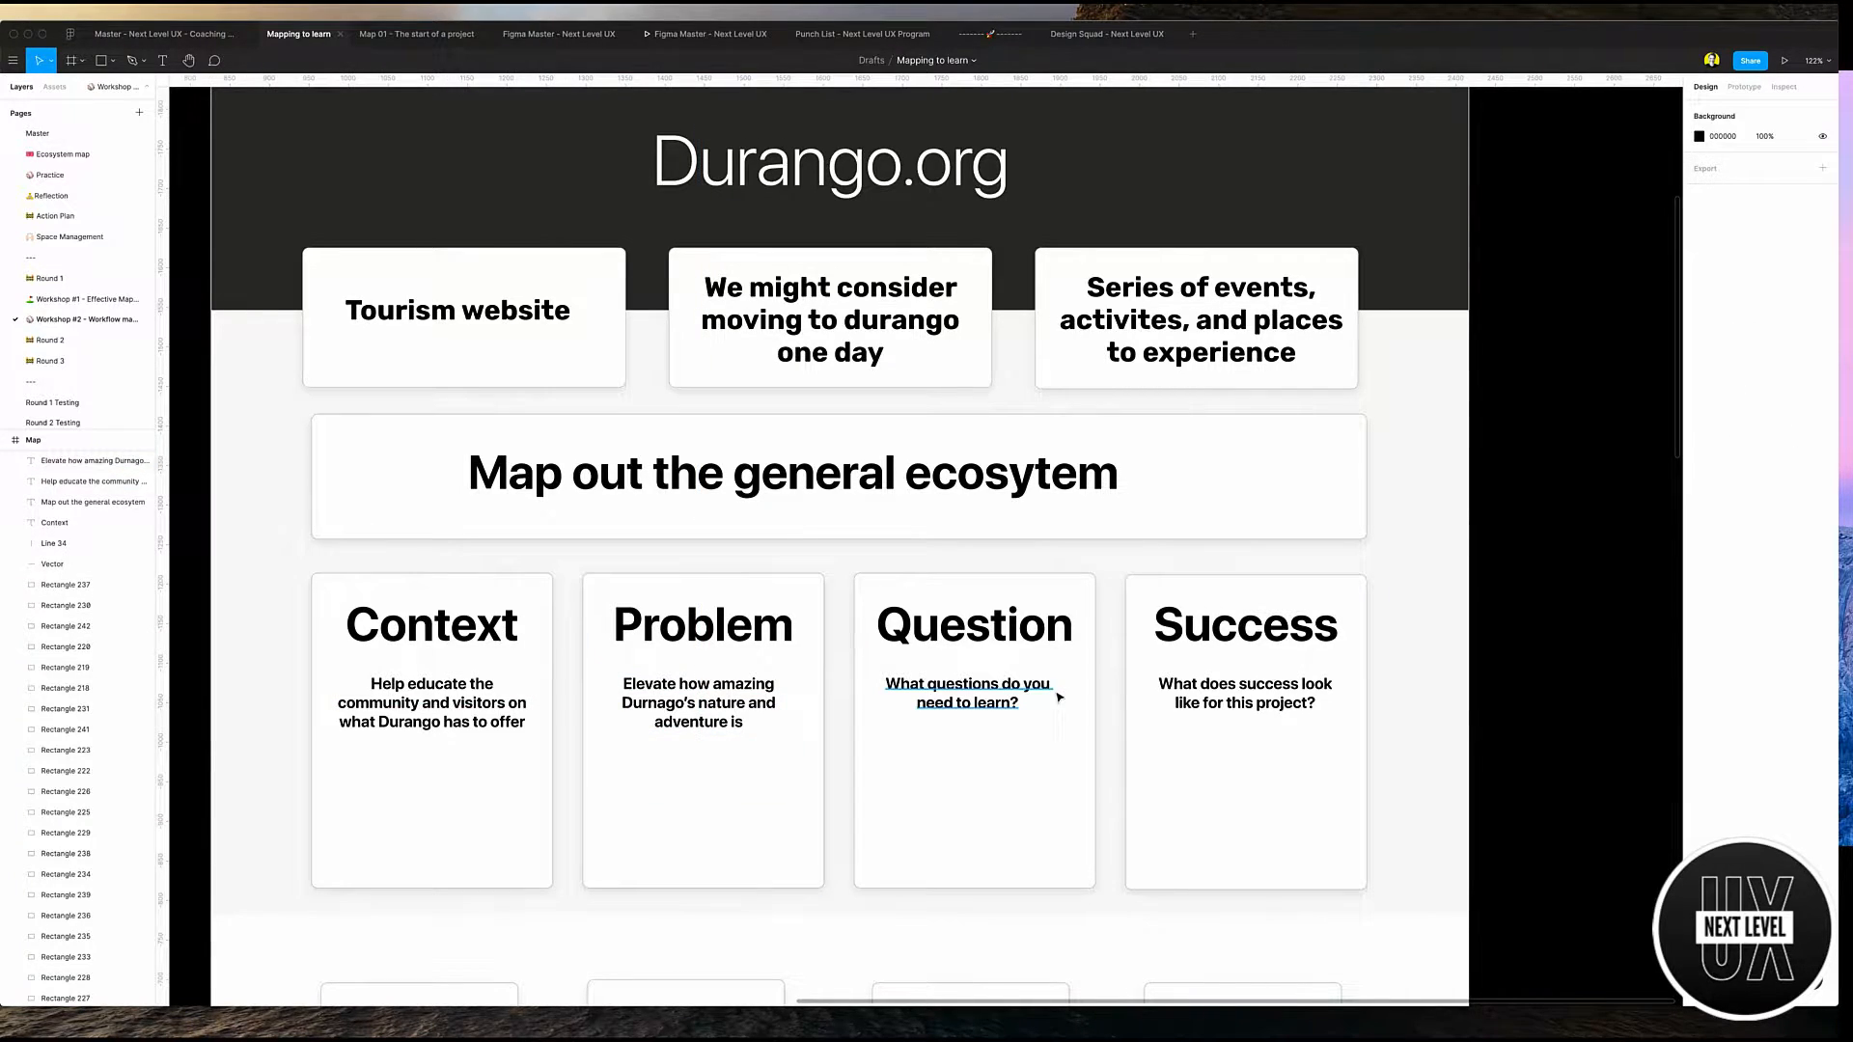
- Duplicate the Question card's prompt text just below the original
click(1026, 692)
double_click(1004, 693)
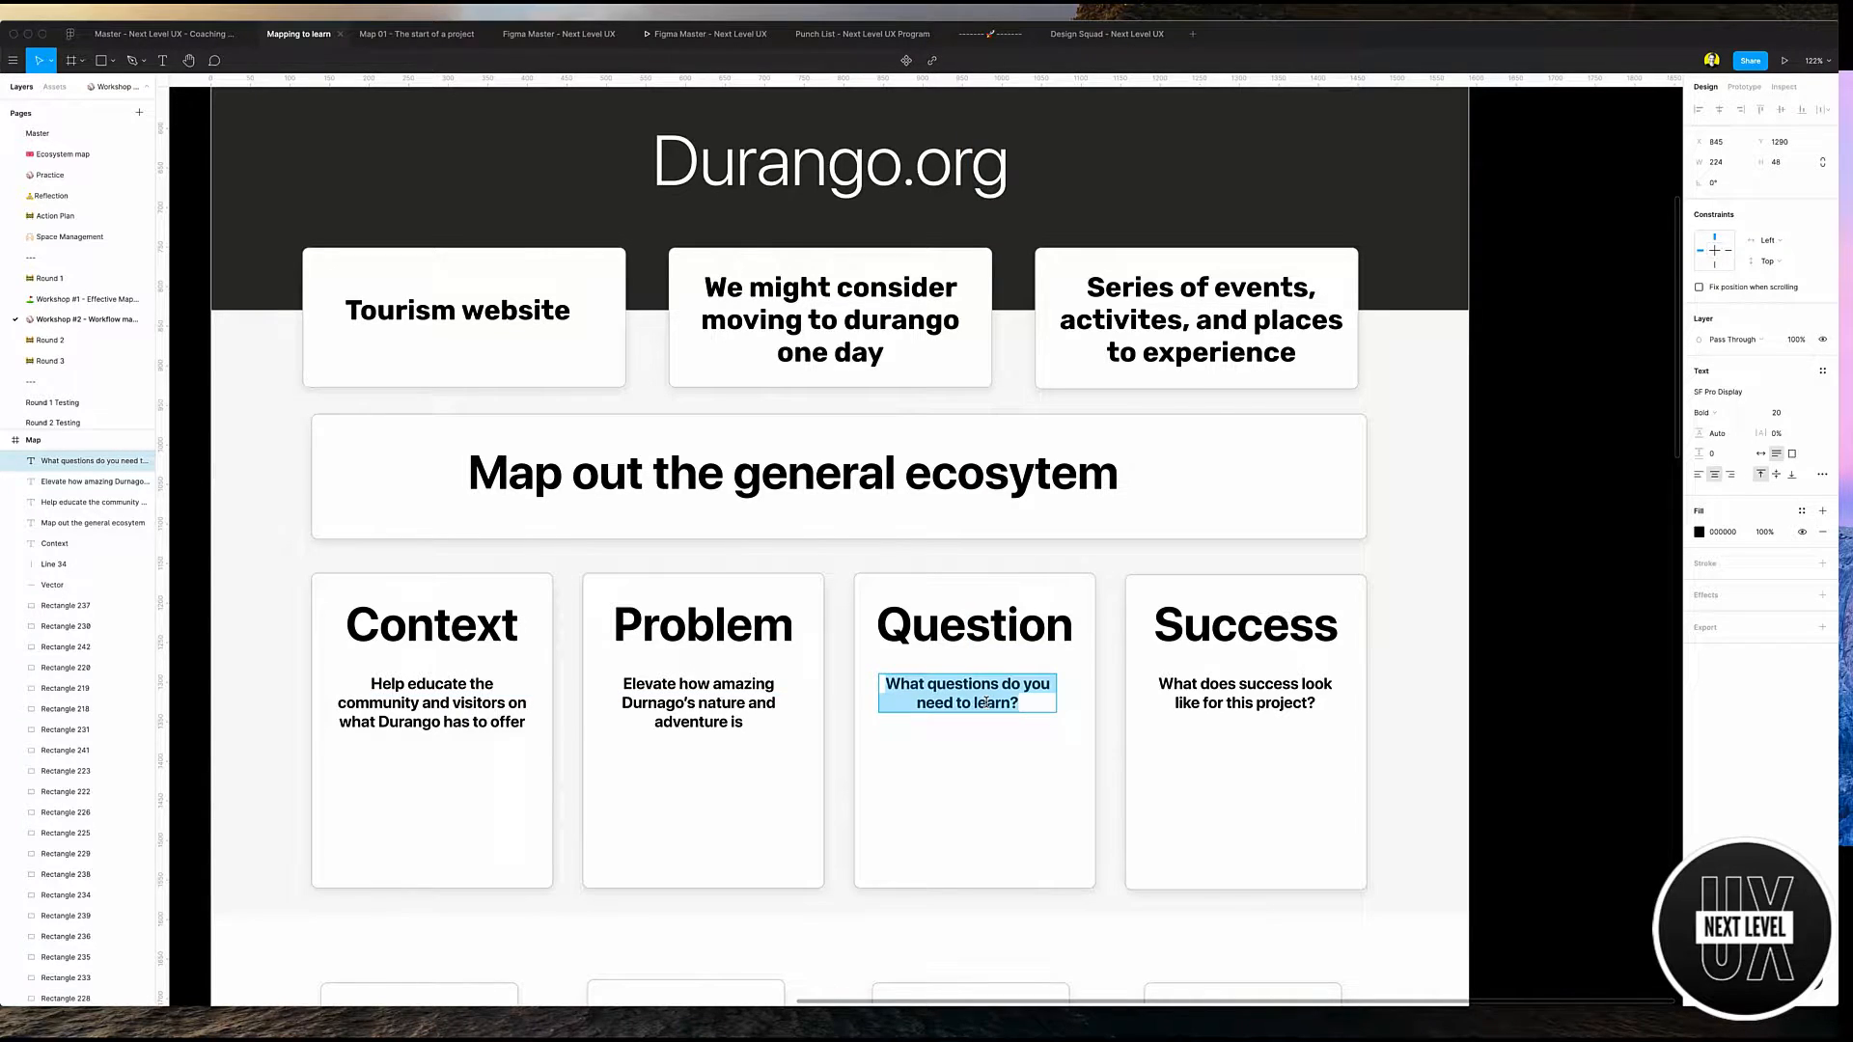
key(Escape)
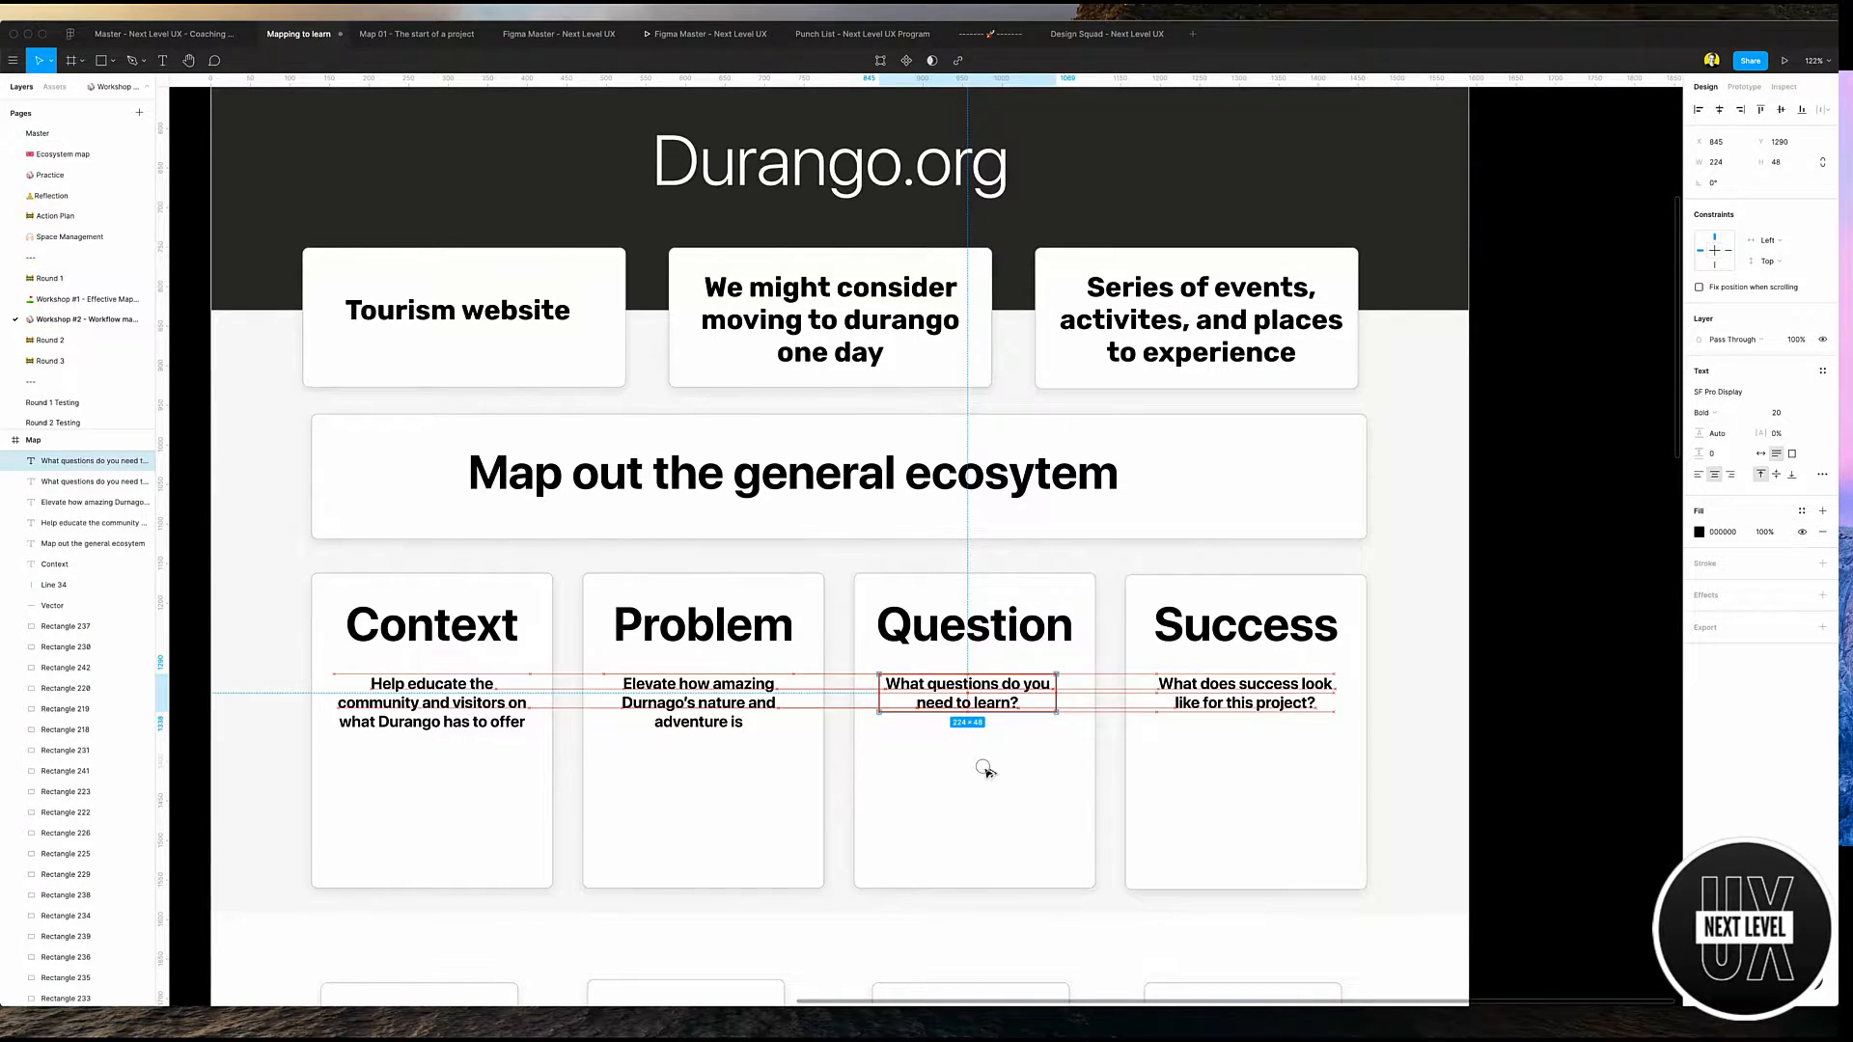
drag(986, 702, 987, 759)
- Replace the copied Question prompt with "Quick map of how many page types, and types of content we have to work it"
double_click(986, 758)
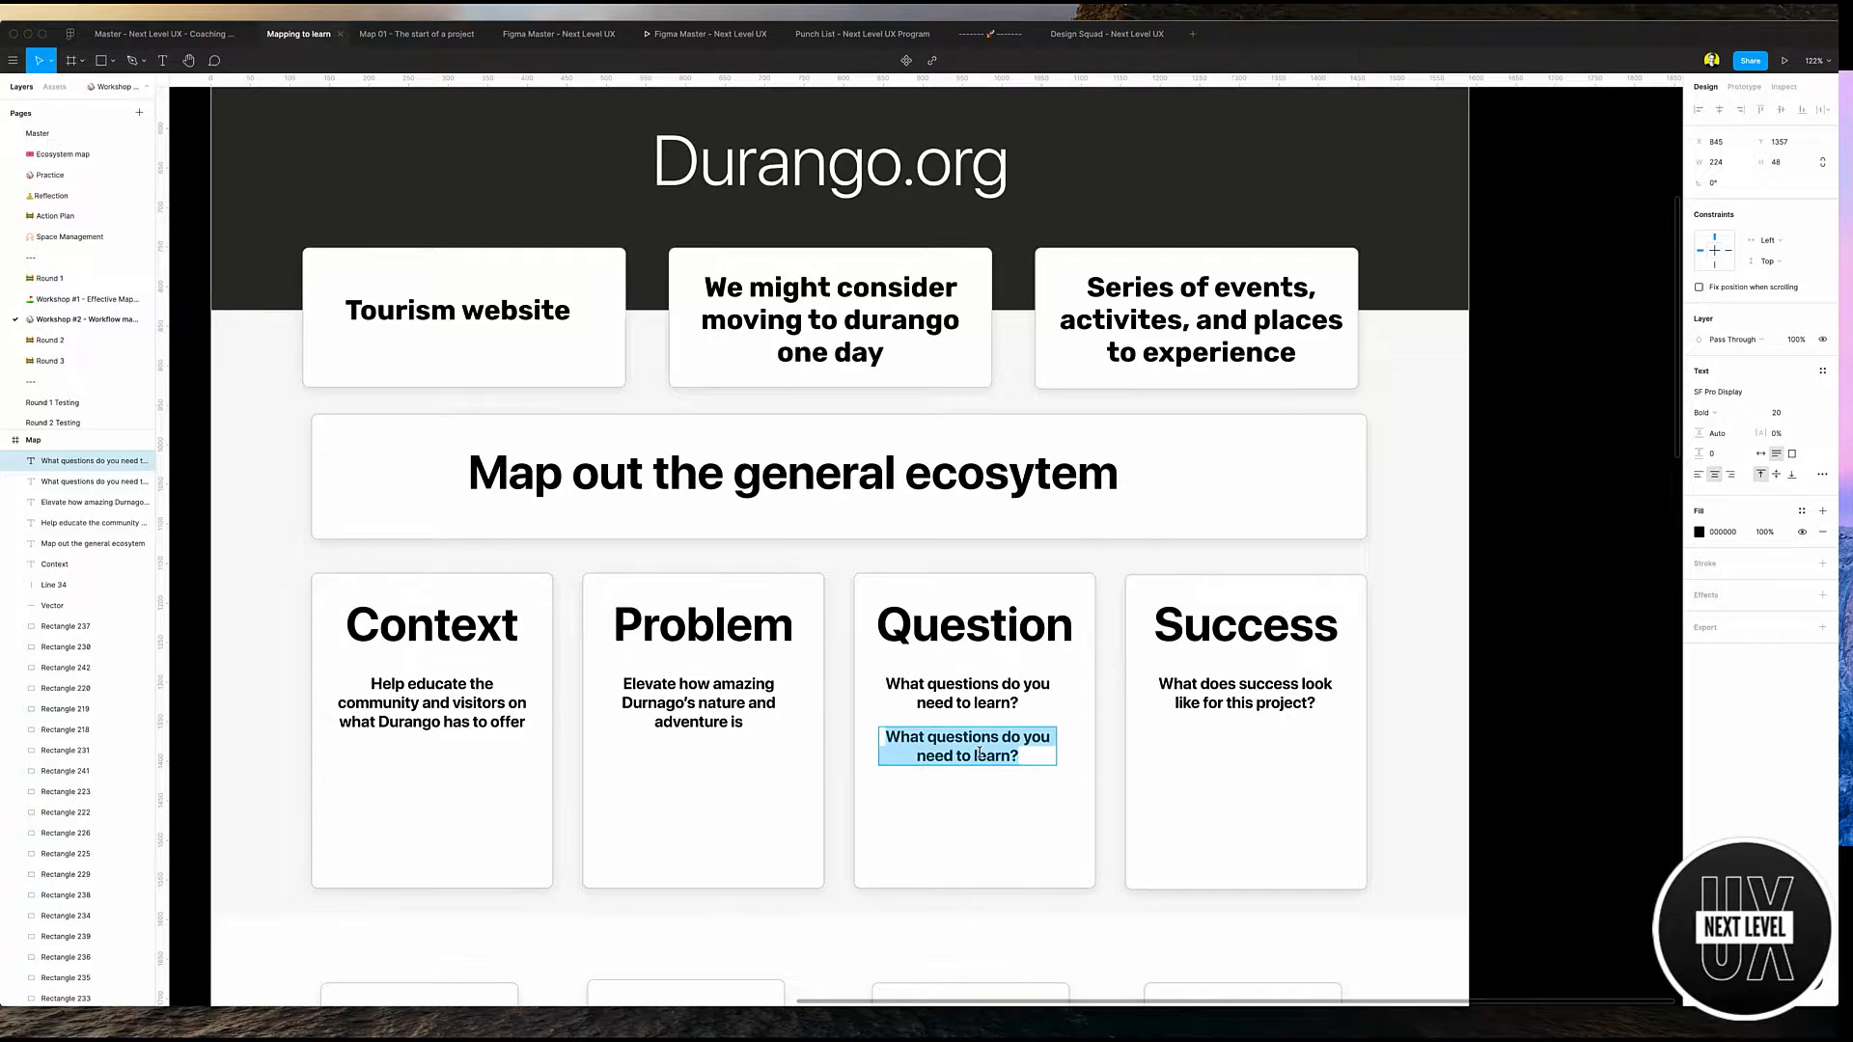
text(D)
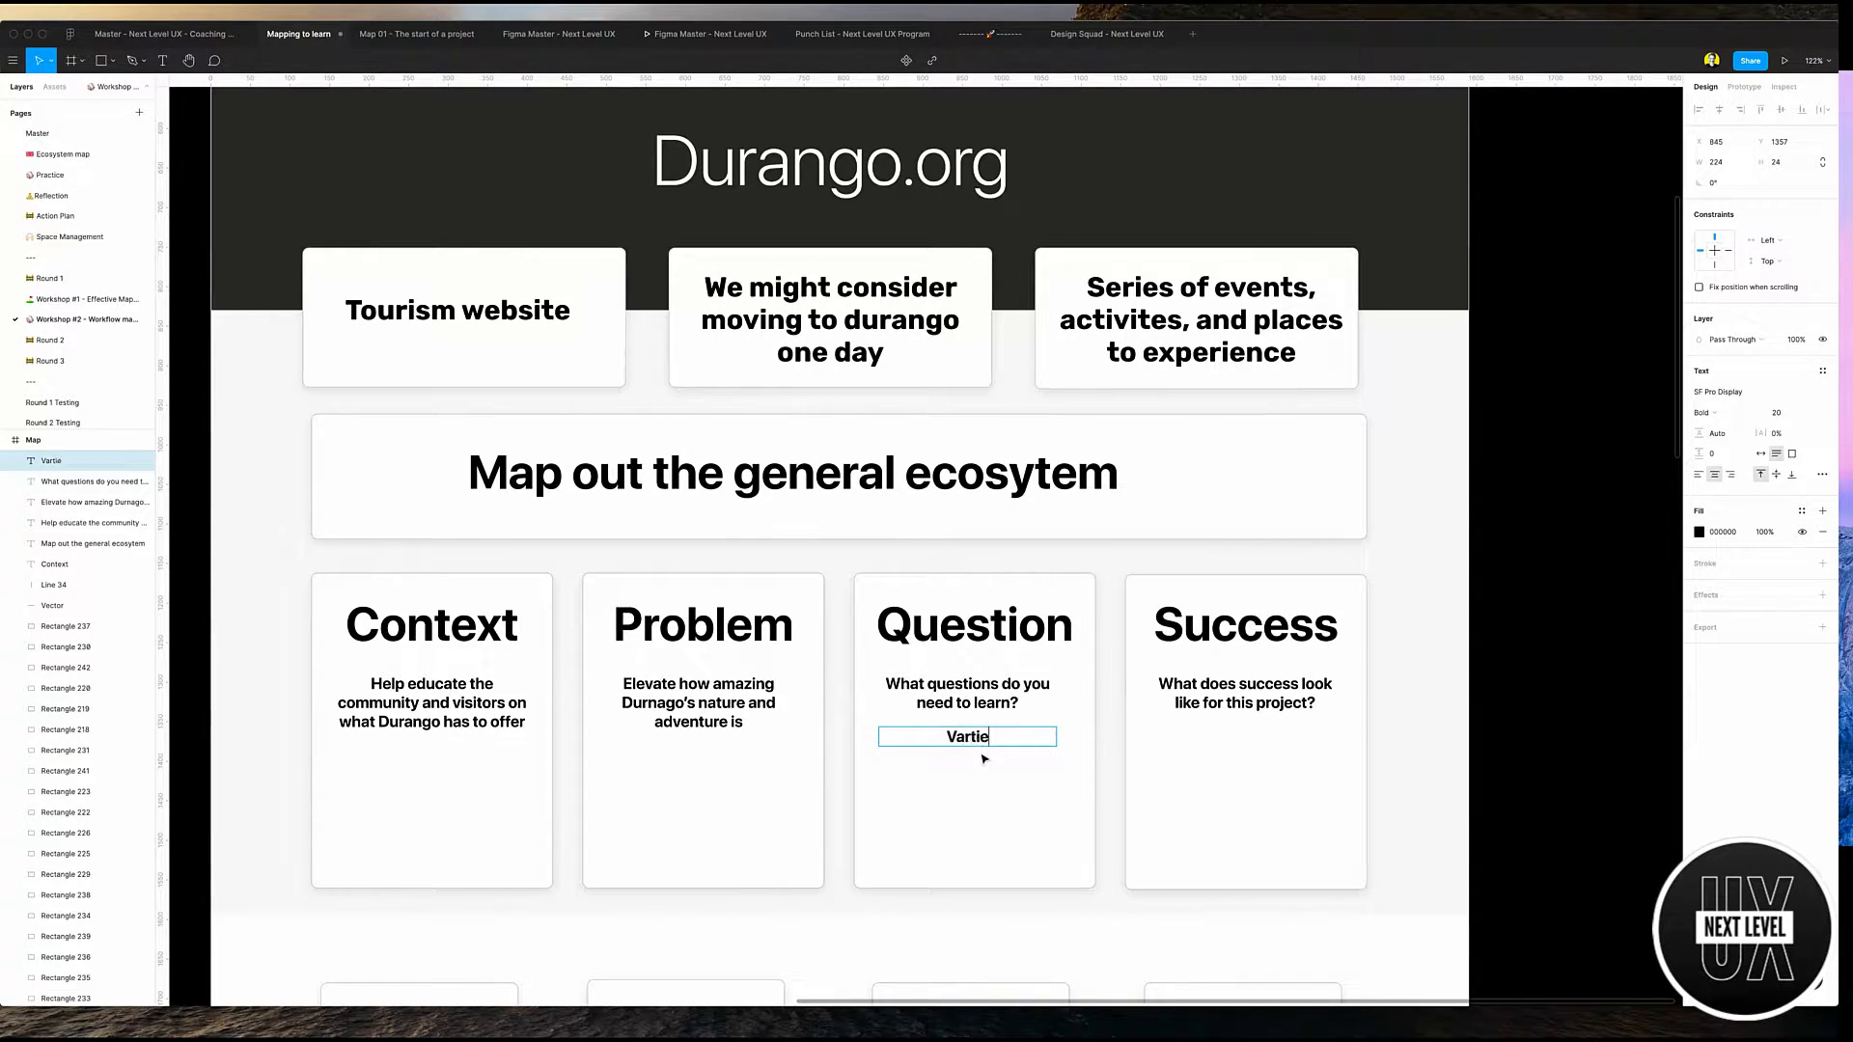
key(BackSpace)
key(BackSpace)
key(BackSpace)
key(super+a)
text(Quick map of how many page)
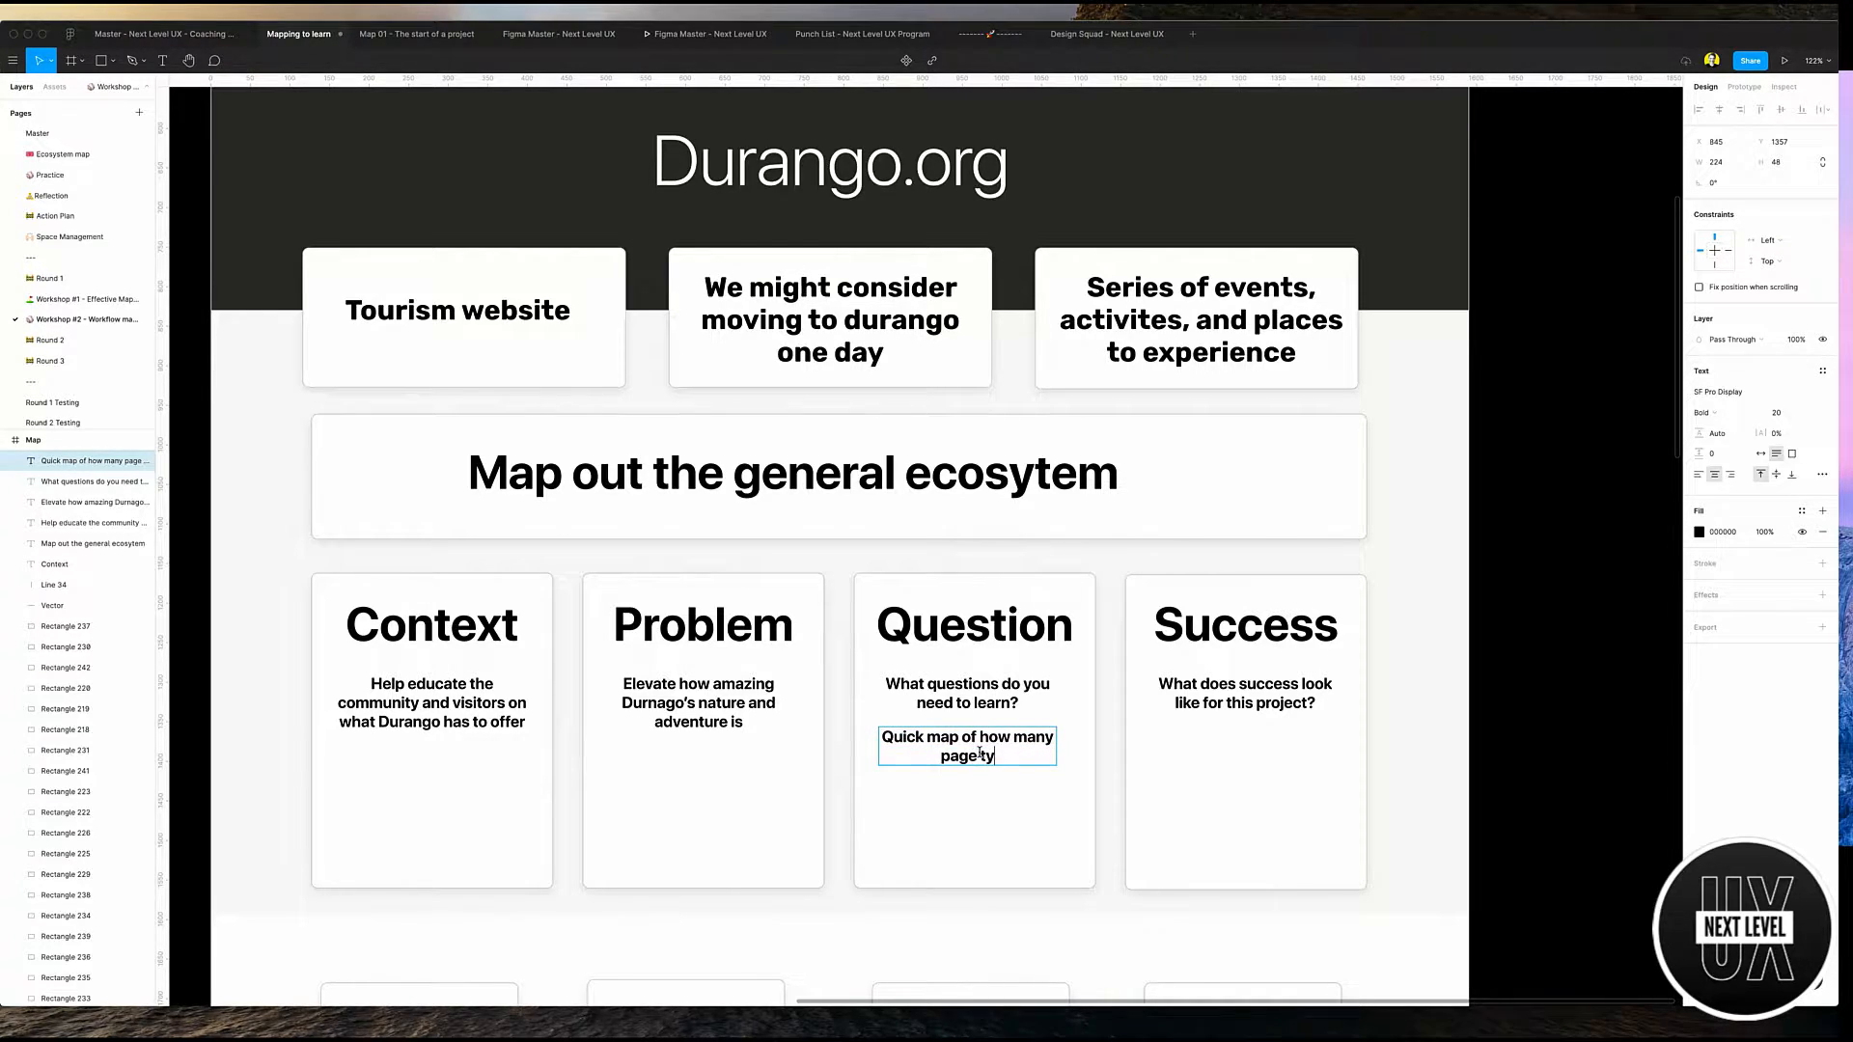
text( types, and types of content we have to work it)
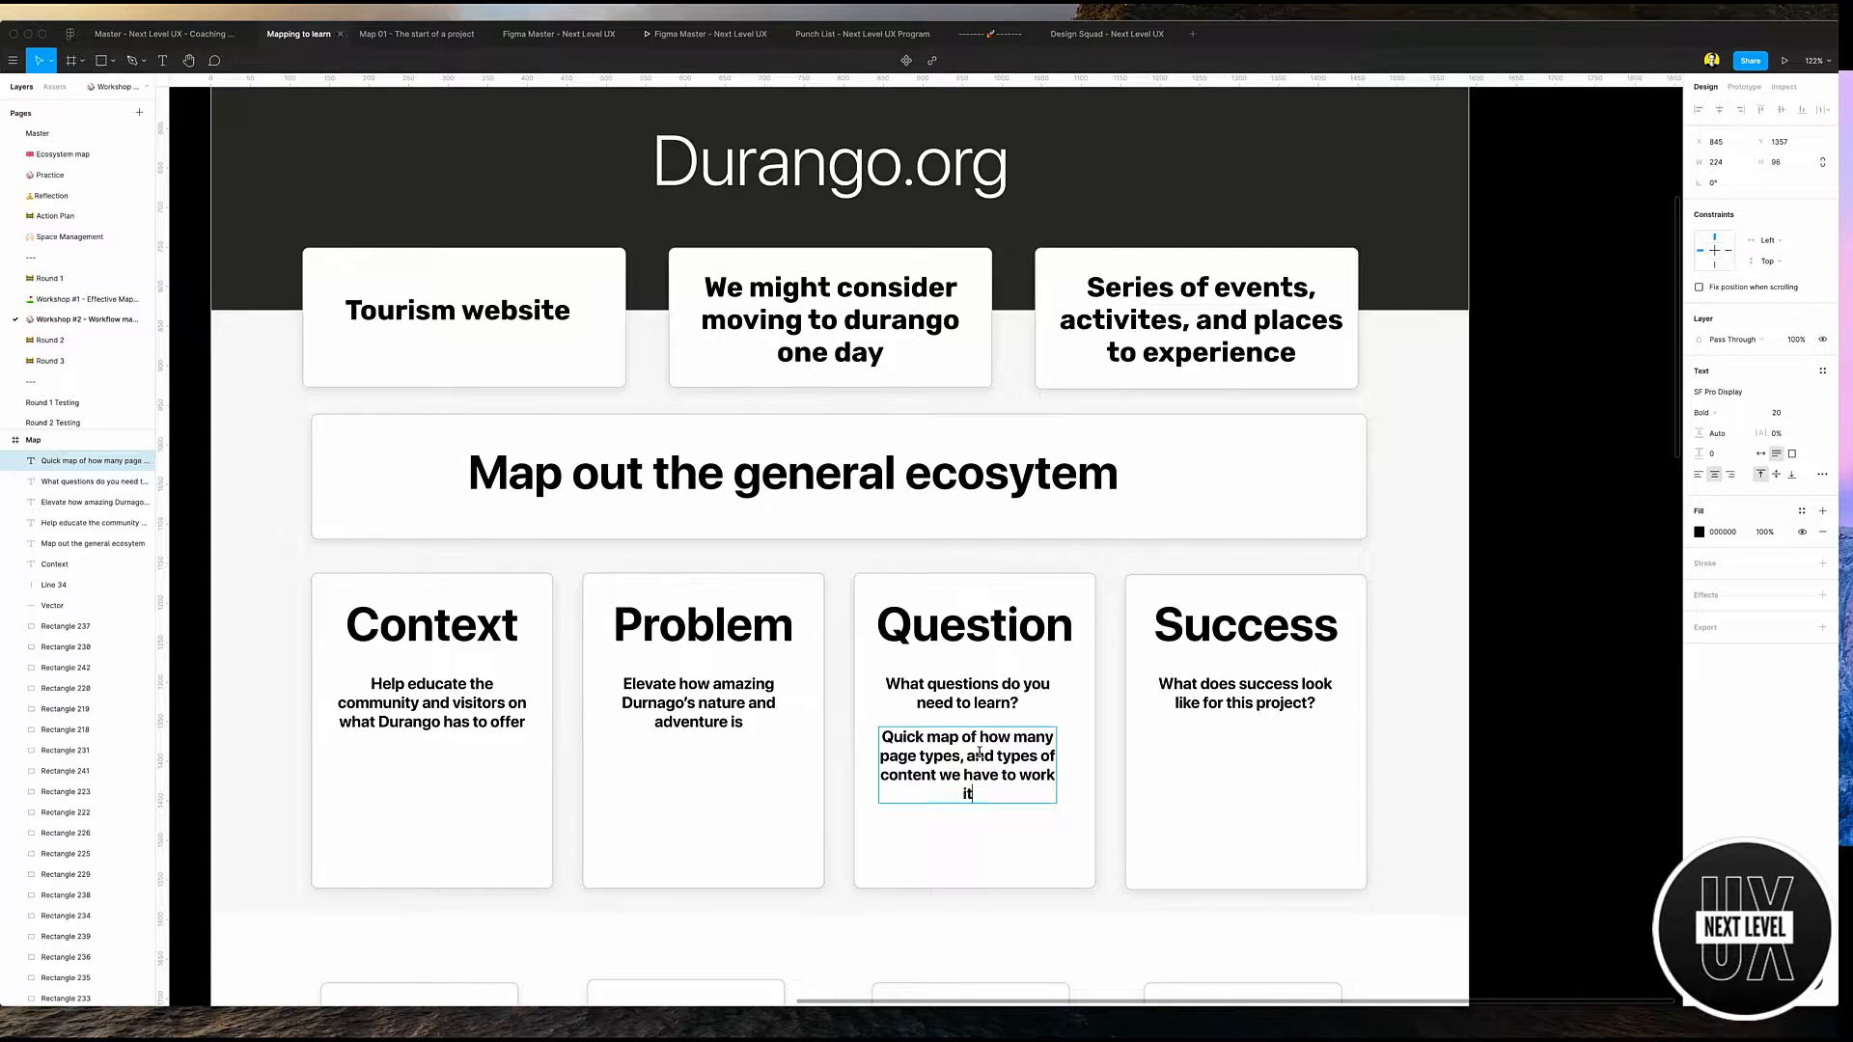
key(Escape)
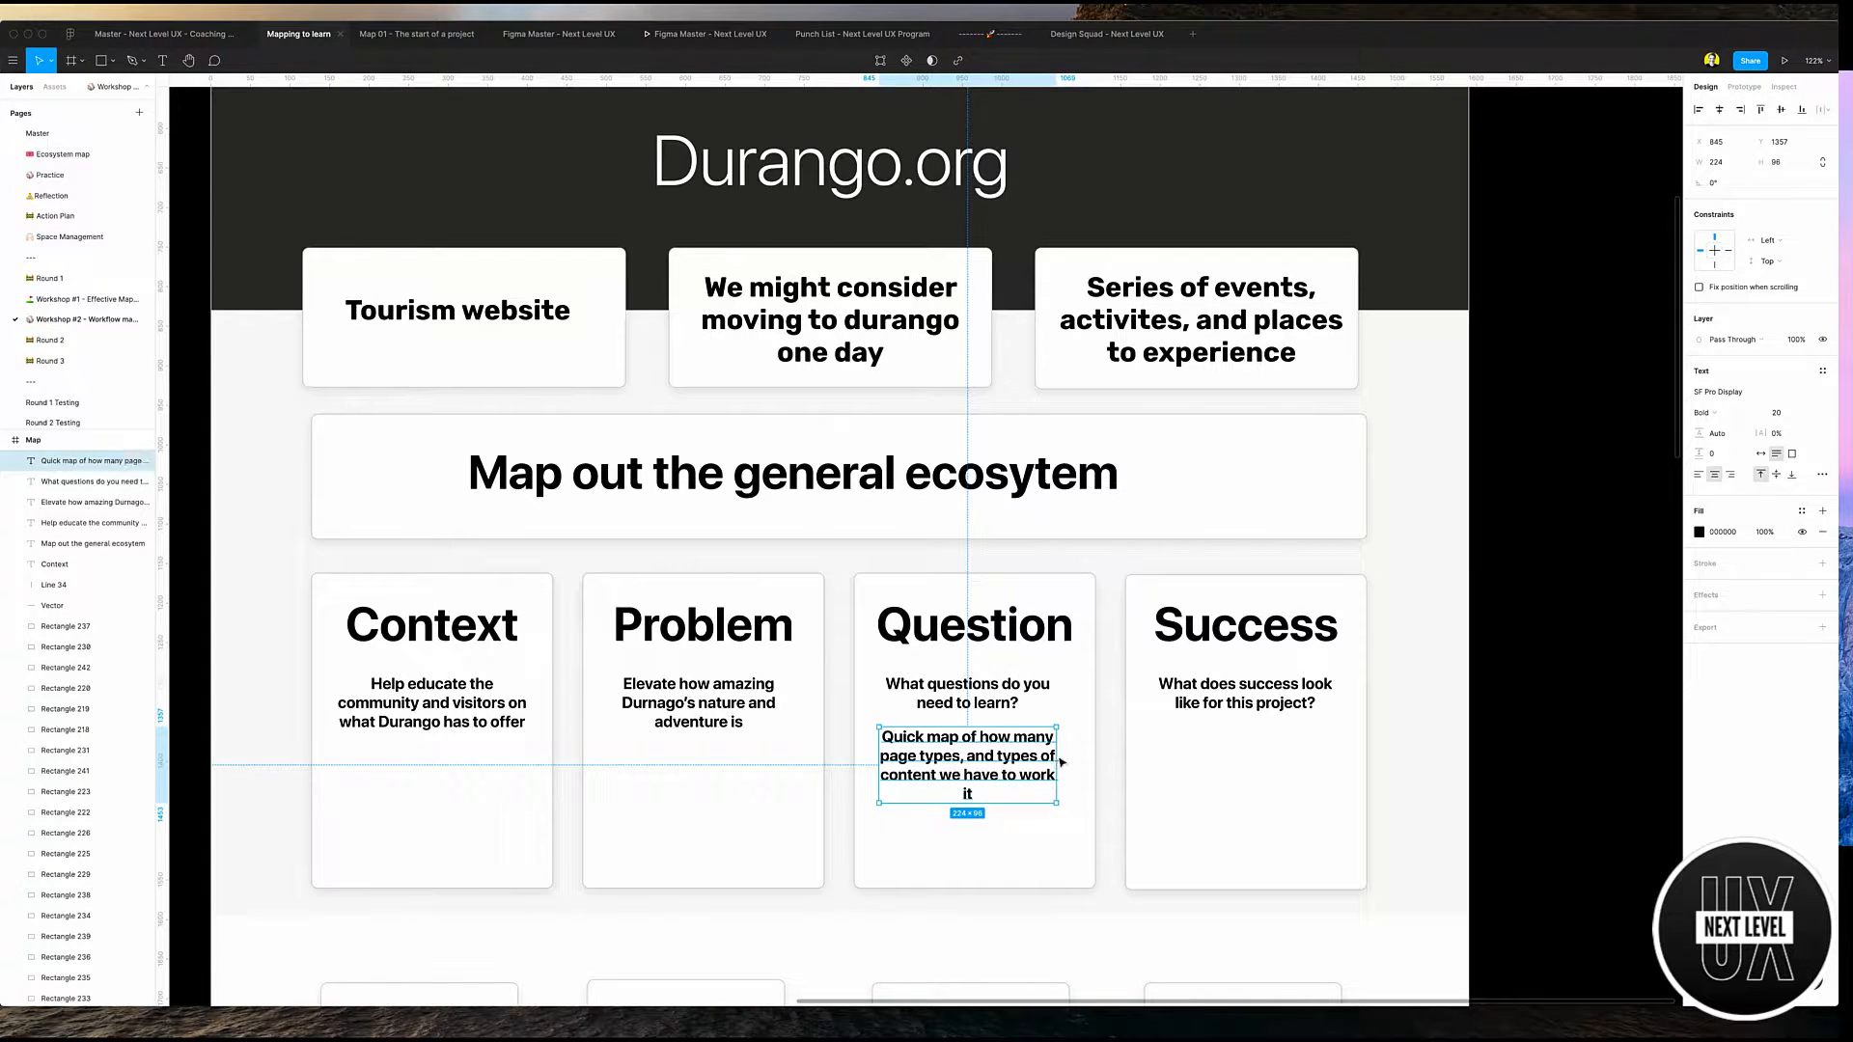
- Widen the "Quick map" note to about 245 px and duplicate it directly below, with the copy's text open for editing
drag(1061, 762, 1014, 831)
double_click(1015, 831)
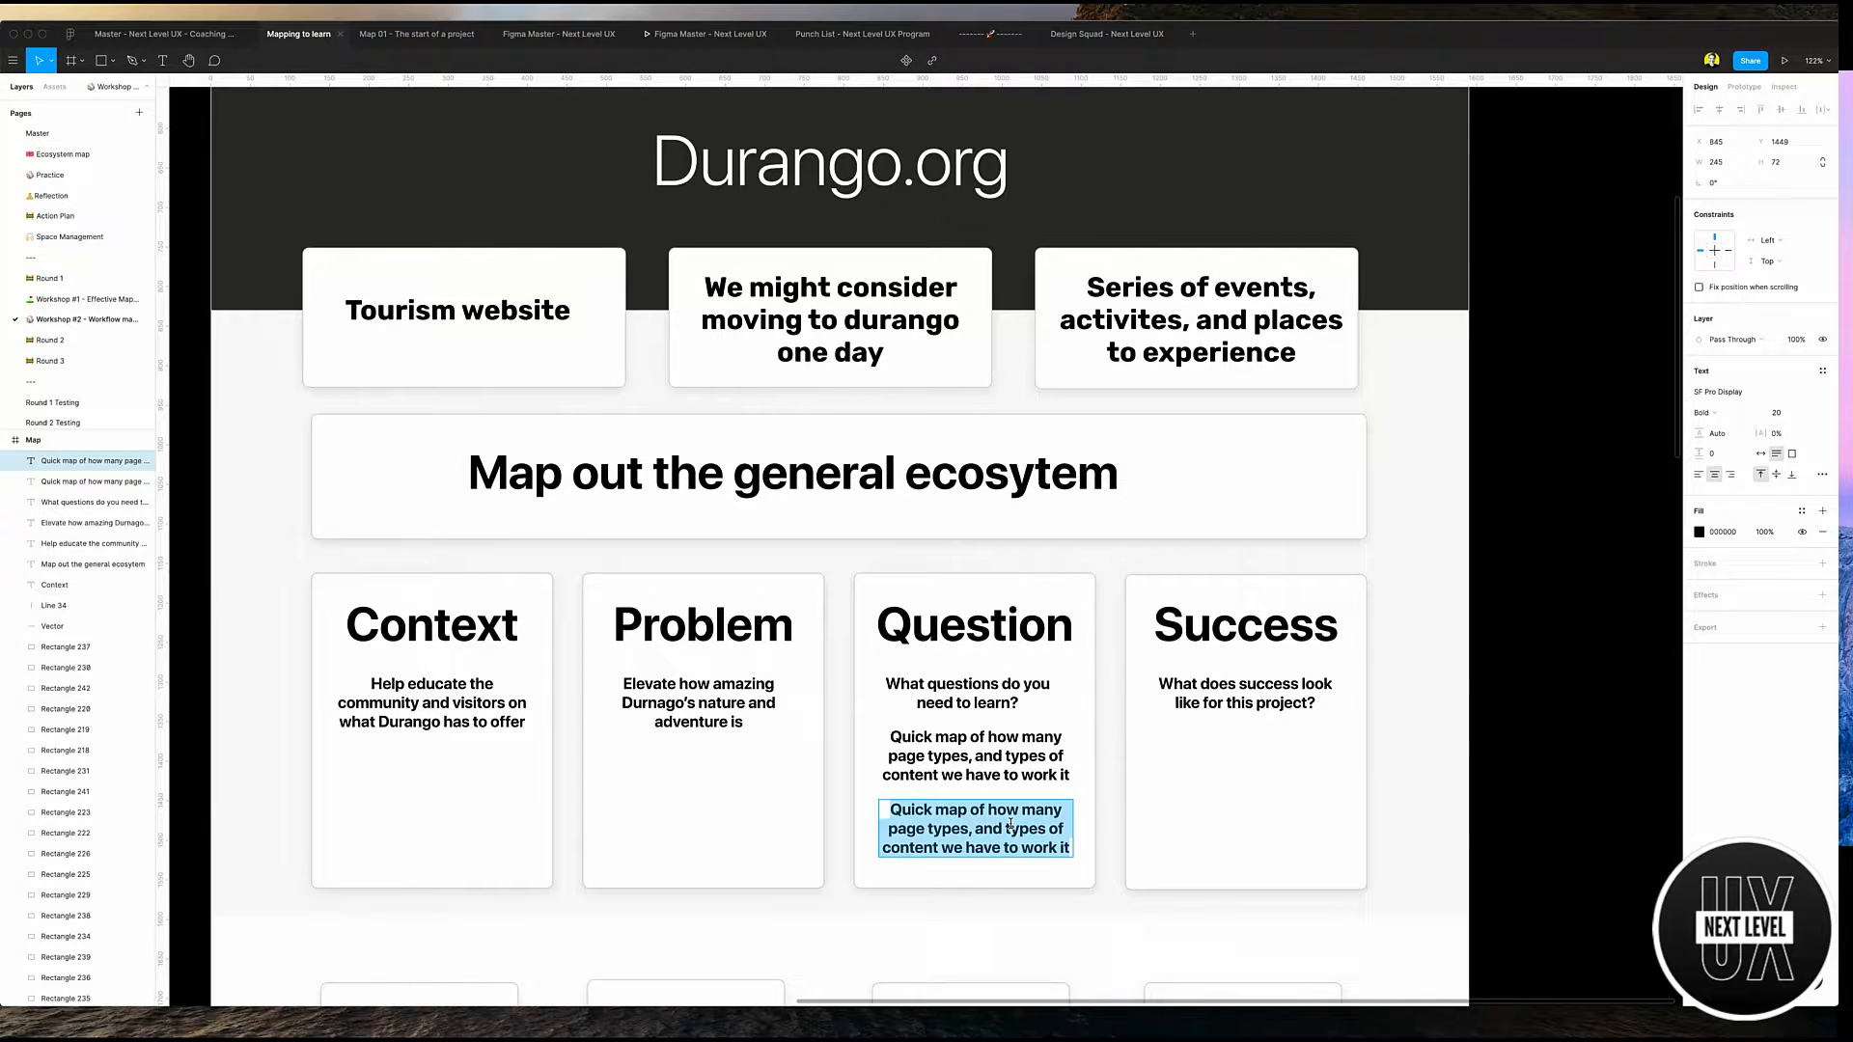